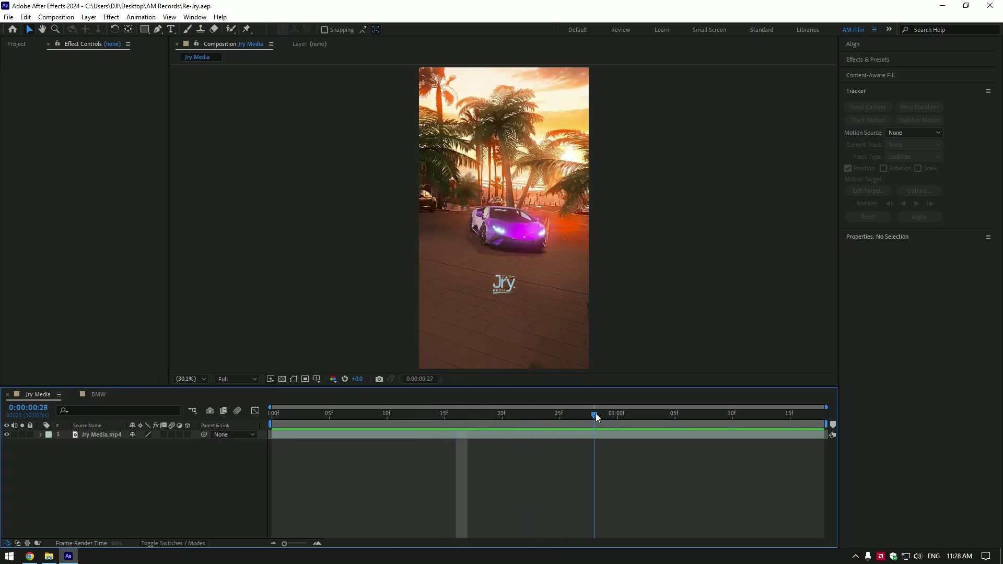
# Step: Search PNGWing for 'palm' and scroll through the image results
pyautogui.click(30, 556)
pyautogui.write('palm')
pyautogui.press('Return')
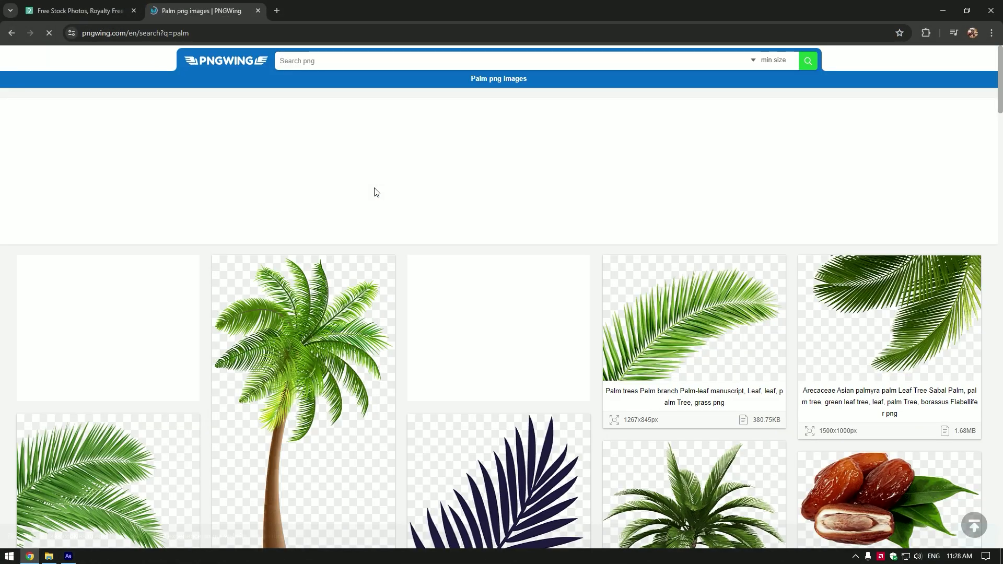
pyautogui.scroll(-3, 376, 191)
pyautogui.scroll(-5, 375, 193)
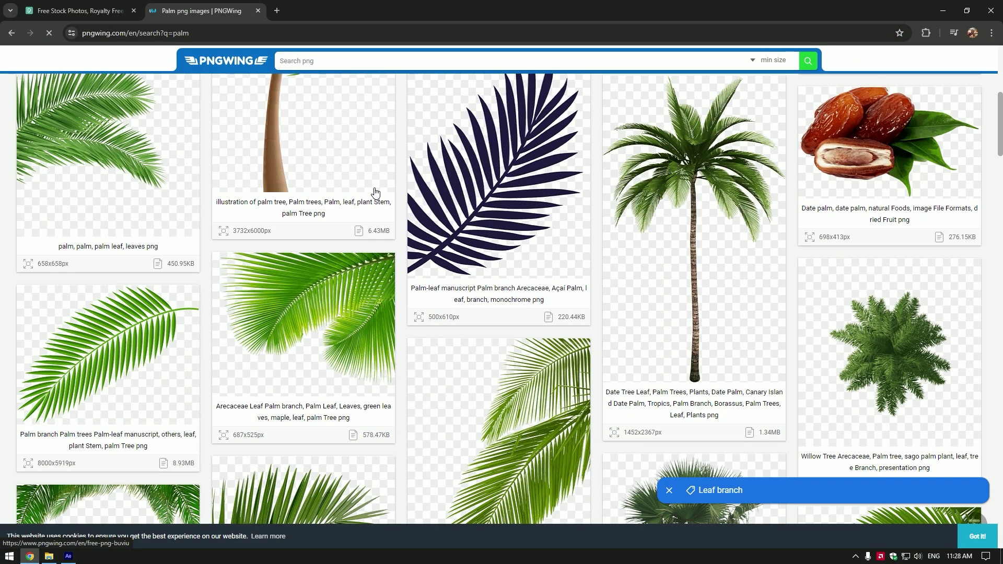
# Step: On Pexels, rerun the recent search 'sunset street palms'
pyautogui.click(79, 11)
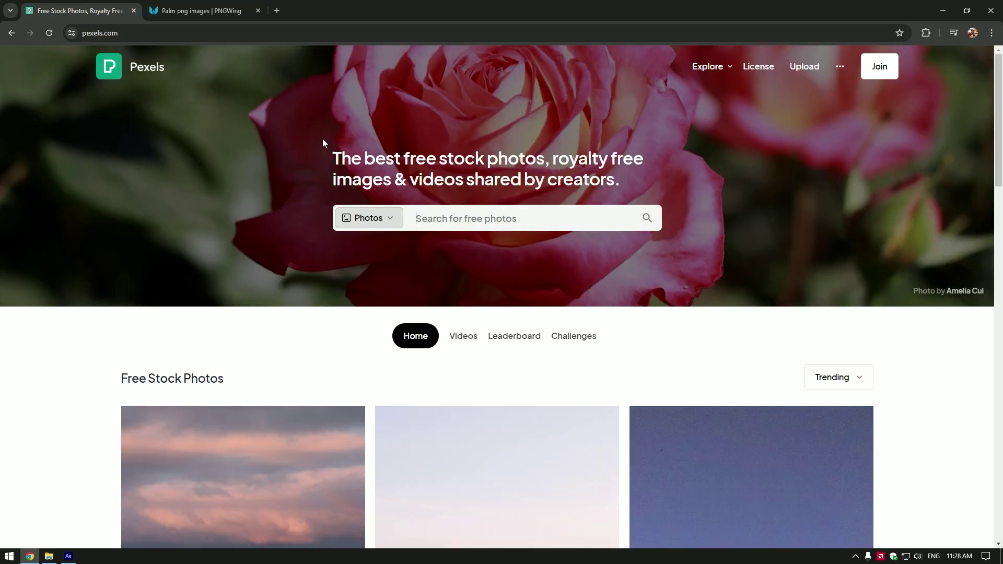
pyautogui.click(445, 218)
pyautogui.click(415, 280)
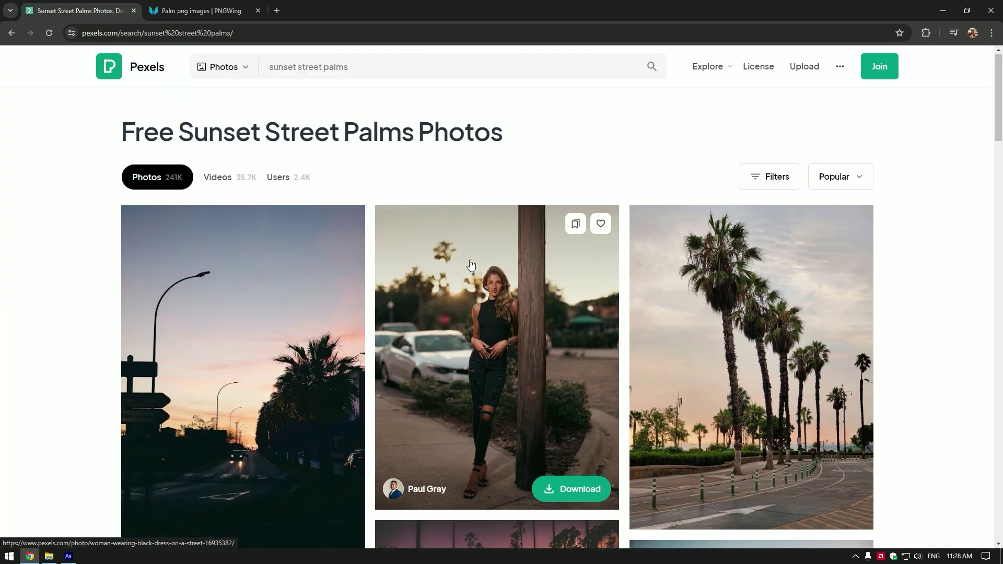
# Step: Enable Time Remapping on BMW.mp4 and set Time Remap keyframes at 0 and 0;00;01;20
pyautogui.scroll(-5, 471, 265)
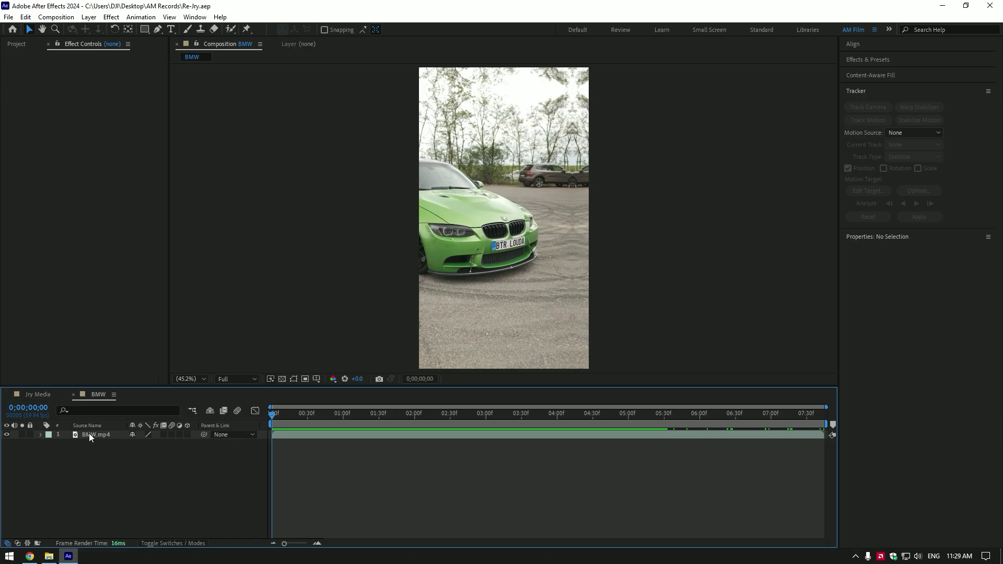
pyautogui.rightClick(89, 434)
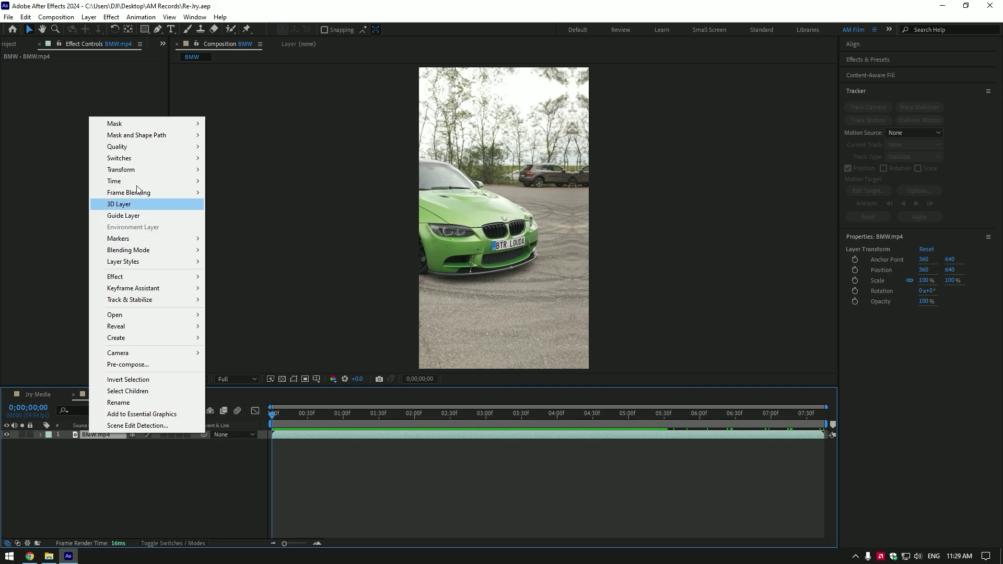
pyautogui.moveTo(135, 181)
pyautogui.click(246, 177)
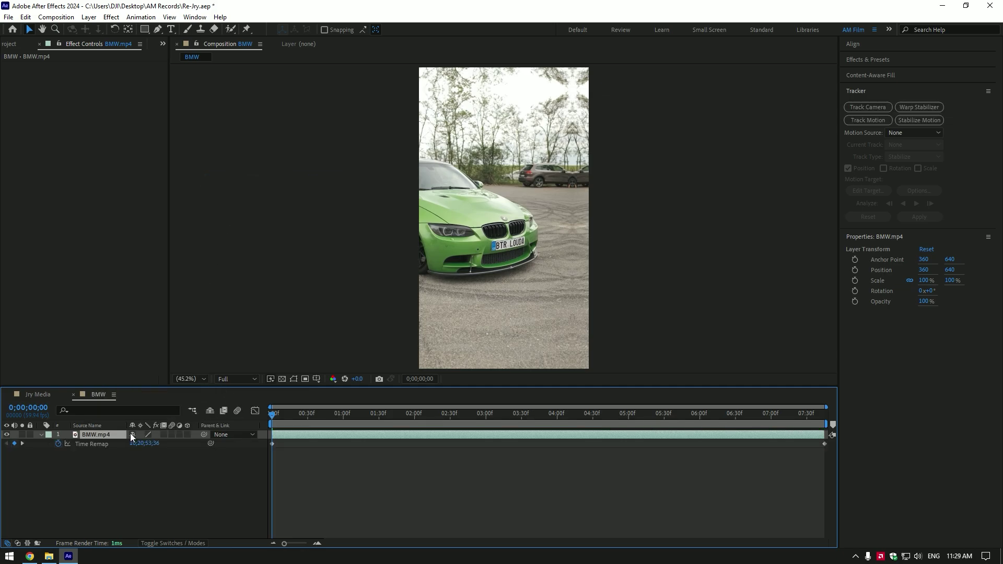
pyautogui.moveTo(142, 443); pyautogui.dragTo(231, 443)
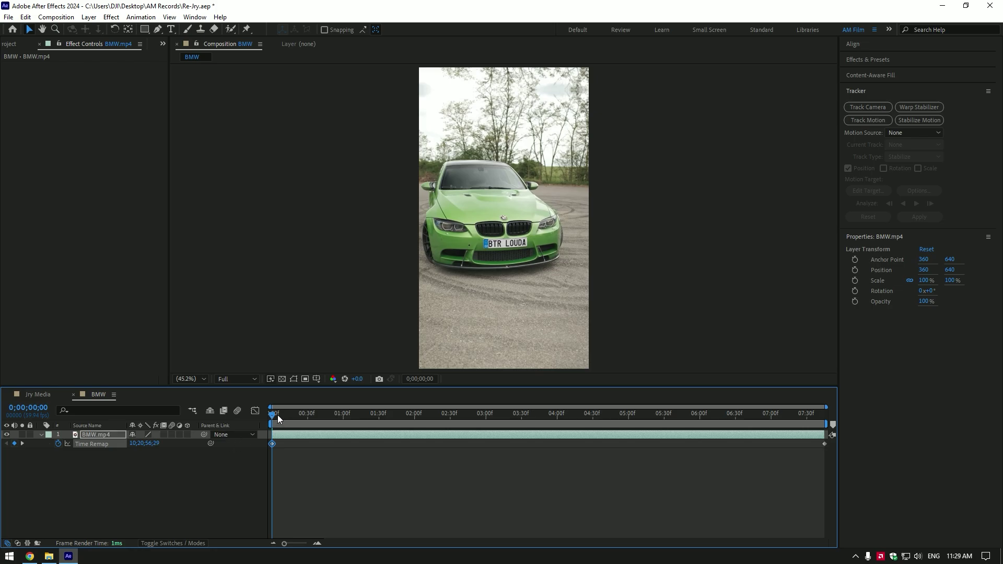
pyautogui.moveTo(278, 417); pyautogui.dragTo(367, 425)
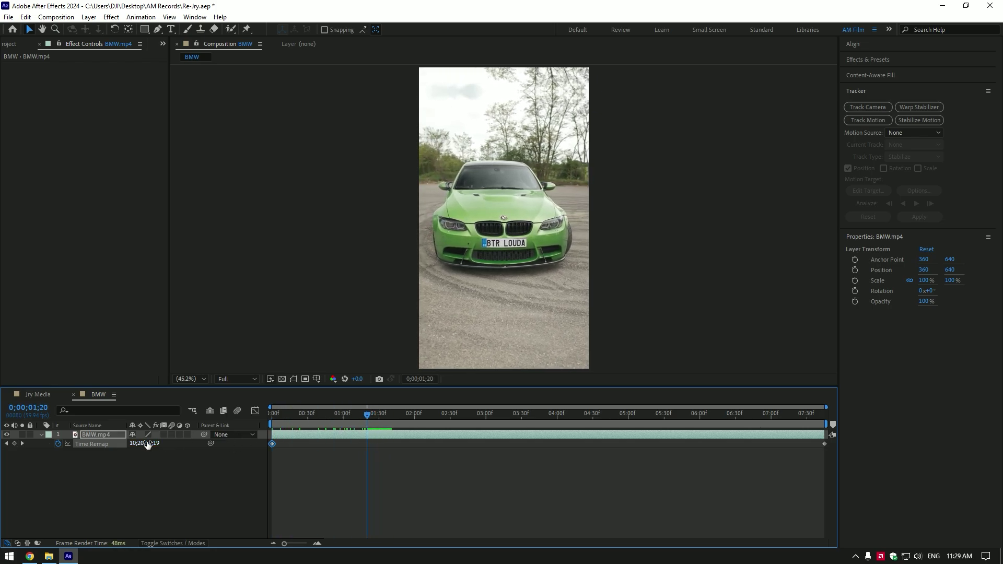
pyautogui.moveTo(147, 444); pyautogui.dragTo(272, 442)
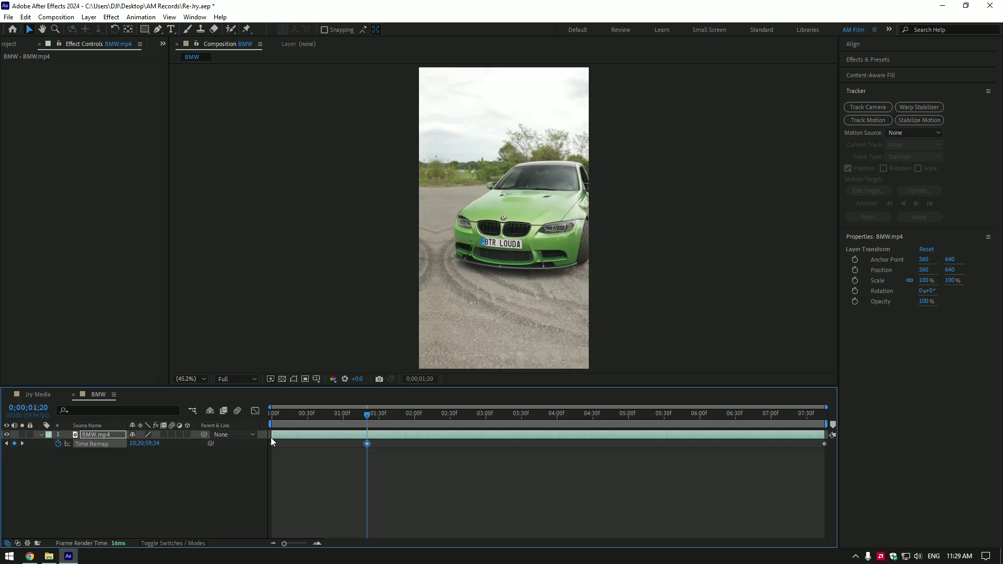
# Step: Split the clip at 0;00;01;20, delete the tail, and Easy Ease both keyframes
pyautogui.hotkey('ctrl', 'shift', 'd')
pyautogui.press('Delete')
pyautogui.moveTo(388, 467); pyautogui.dragTo(265, 443)
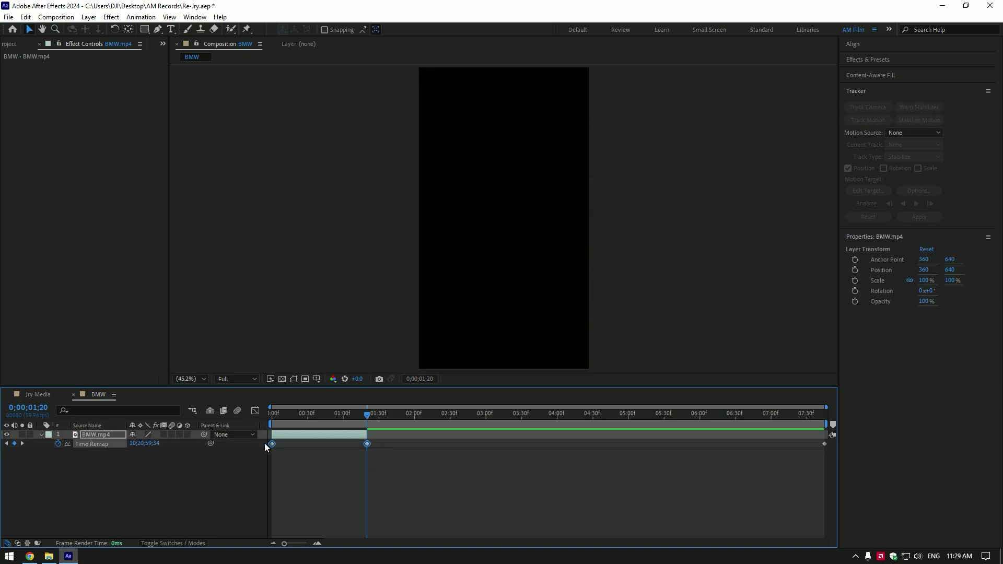
pyautogui.press('F9')
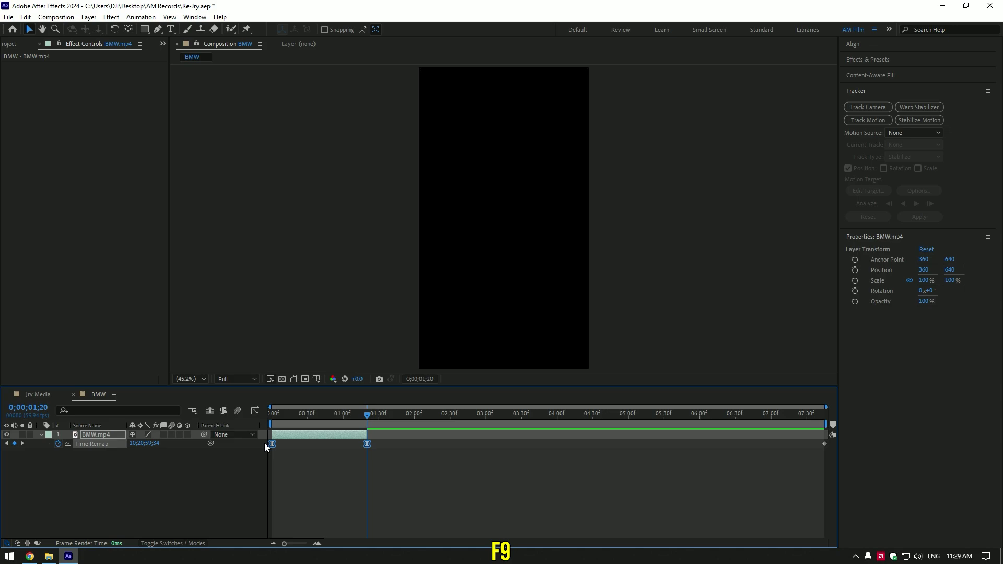
# Step: Zoom the timeline and show the Time Remap keyframes in the Graph Editor
pyautogui.click(317, 544)
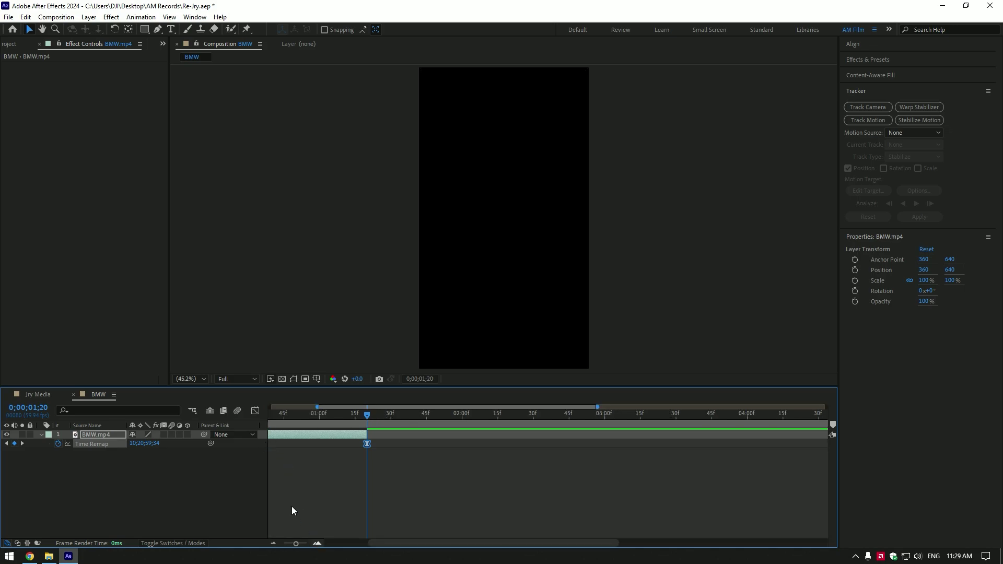
pyautogui.click(255, 410)
pyautogui.rightClick(497, 479)
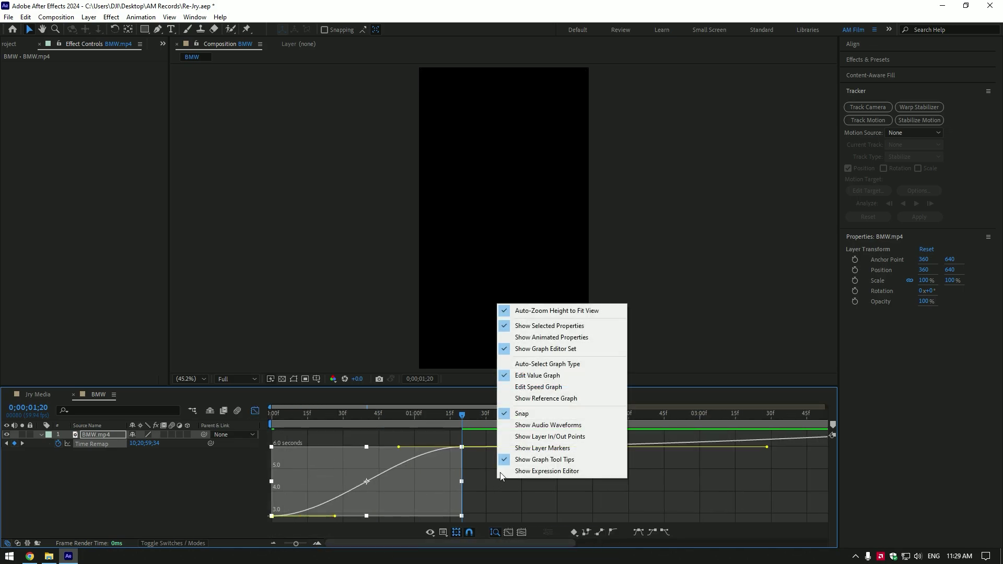
pyautogui.click(561, 375)
# Step: Drag both keyframes' Bezier handles into a fast–slow–fast ramp and preview it
pyautogui.click(397, 499)
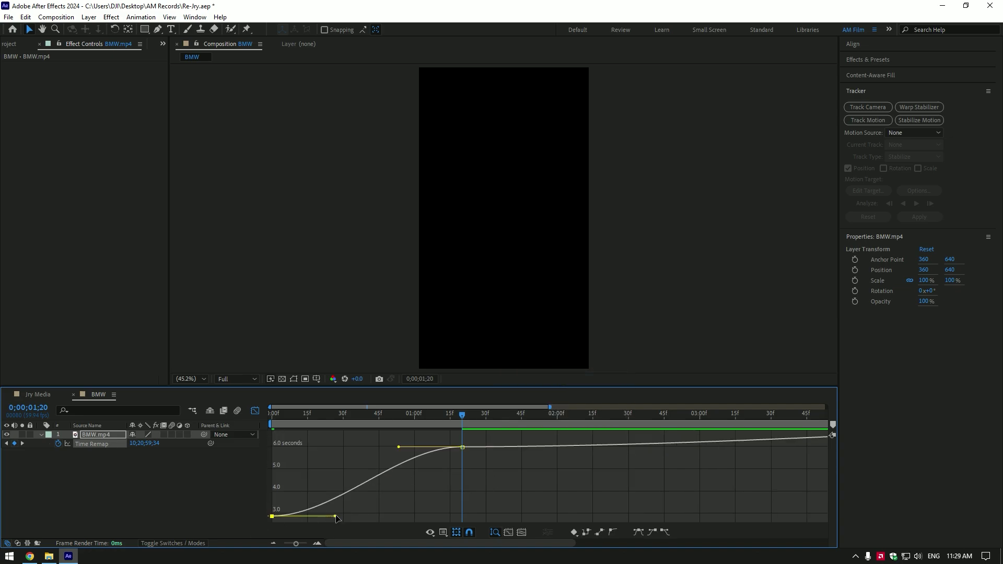
pyautogui.moveTo(337, 518); pyautogui.dragTo(327, 470)
pyautogui.moveTo(399, 447); pyautogui.dragTo(399, 497)
pyautogui.moveTo(454, 414); pyautogui.dragTo(258, 418)
pyautogui.press('space')
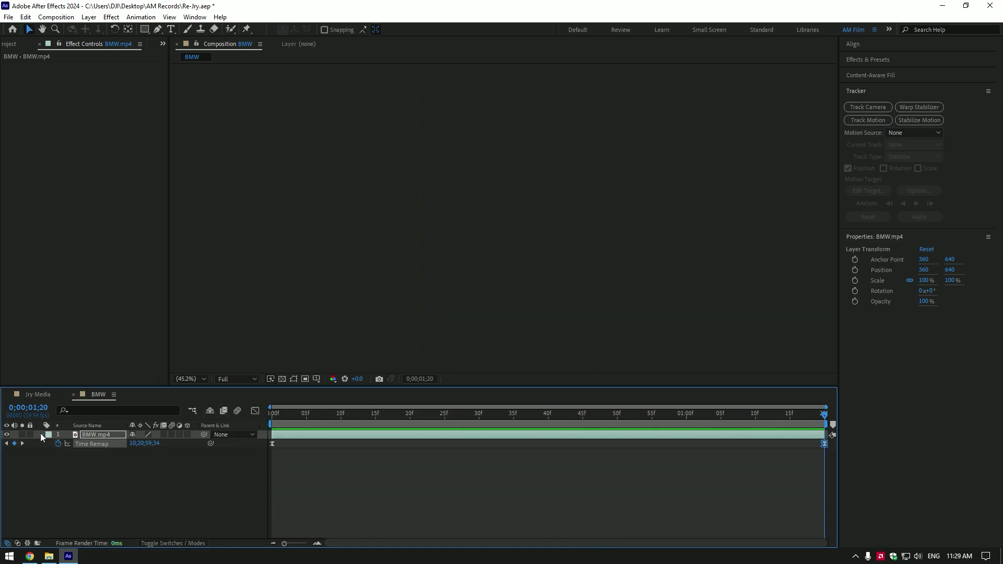
# Step: Turn on frame blending and pre-compose the BMW clip as 'Original', moving all attributes
pyautogui.click(40, 433)
pyautogui.click(164, 435)
pyautogui.press('Home')
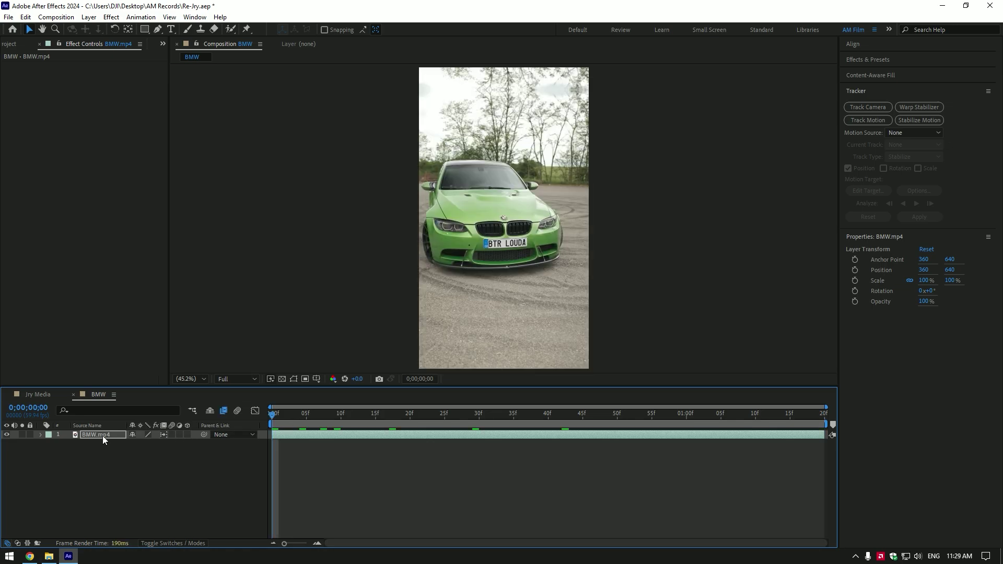
pyautogui.rightClick(103, 436)
pyautogui.click(157, 366)
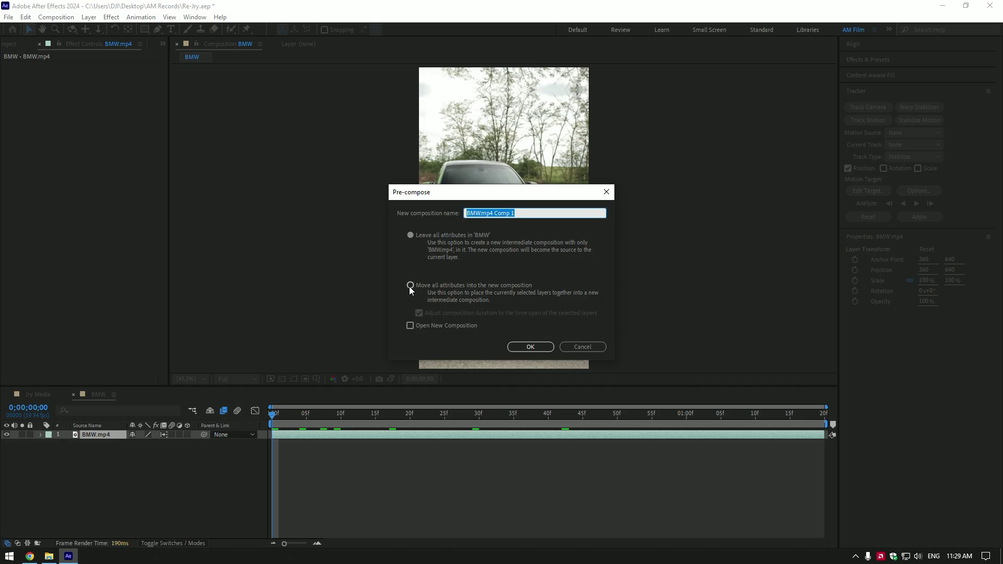
pyautogui.click(410, 285)
pyautogui.click(537, 213)
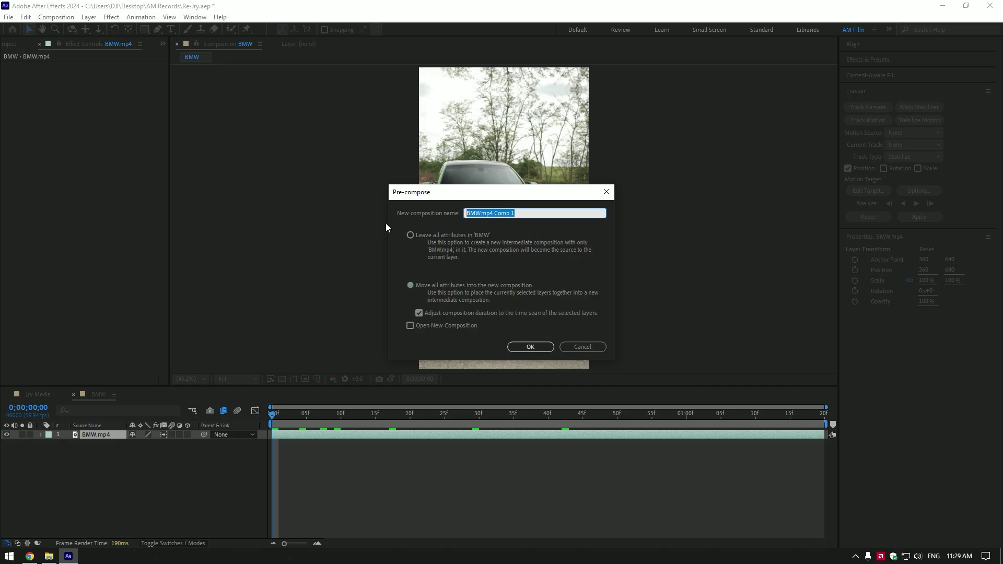
pyautogui.write('Original')
pyautogui.press('Return')
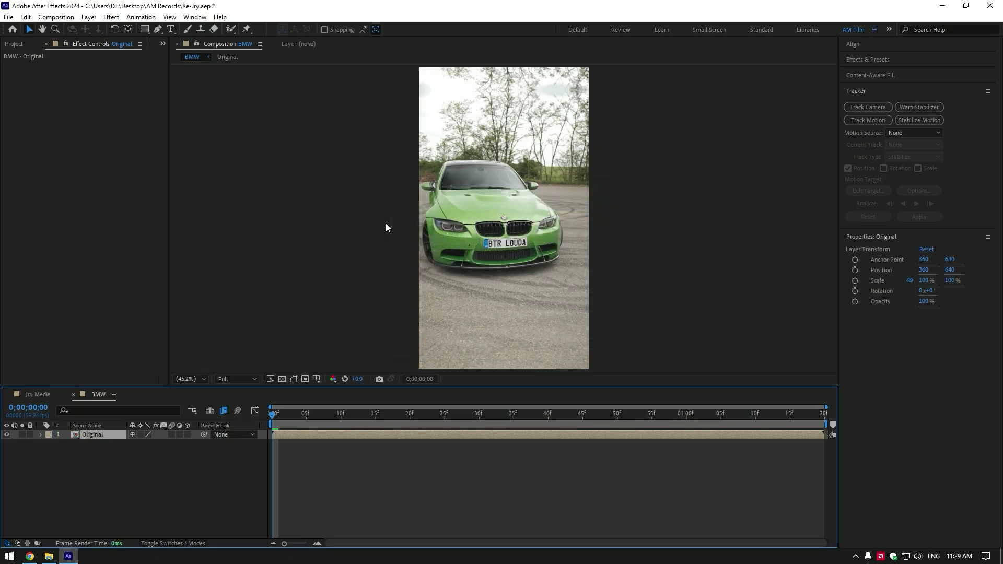
# Step: Duplicate the Original layer and rename the top copy 'Background'
pyautogui.hotkey('ctrl', 'd')
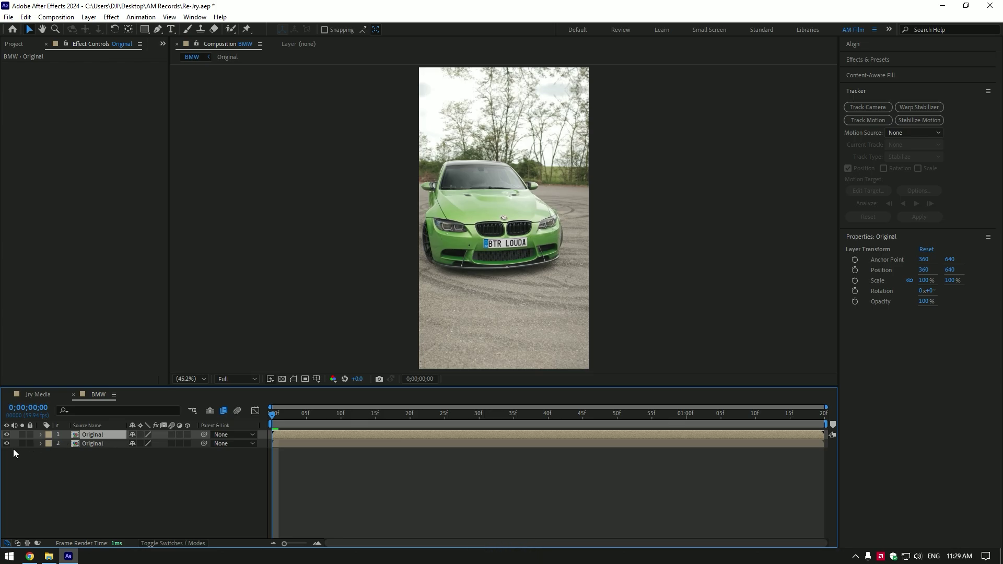
pyautogui.rightClick(92, 437)
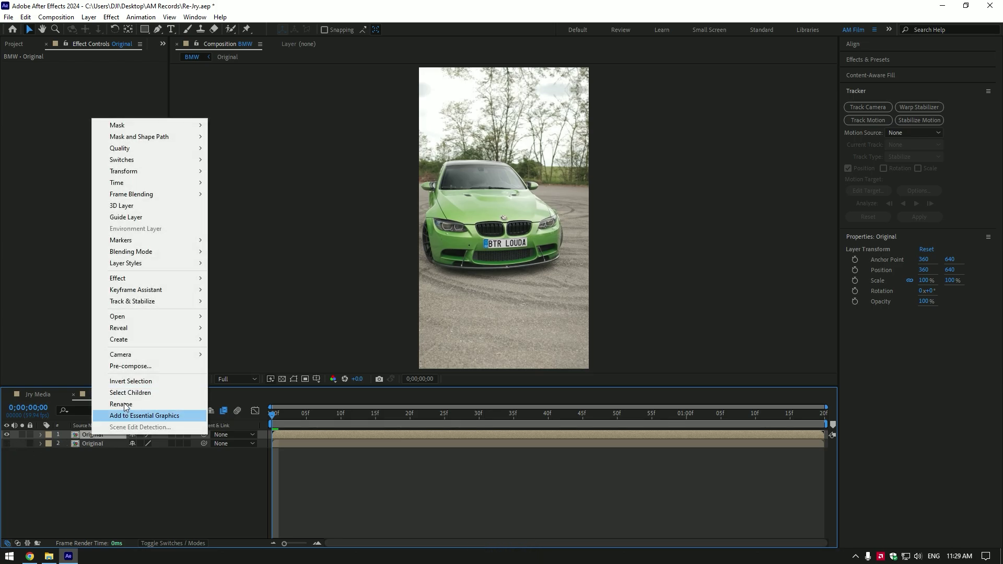
pyautogui.click(127, 408)
pyautogui.write('Background')
pyautogui.press('Return')
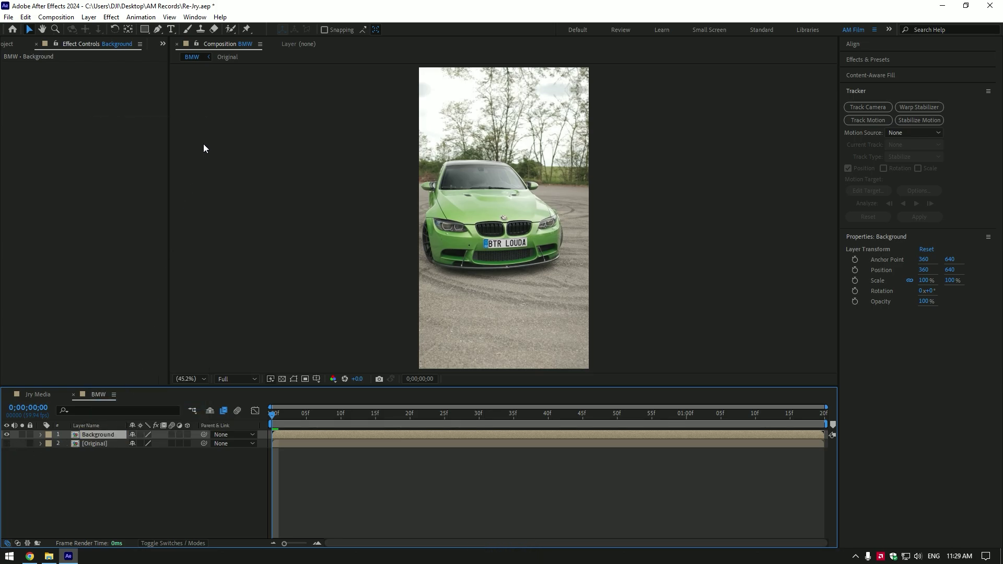
# Step: With Roto Brush on the Background layer, paint the ground, roof, car front and number plate
pyautogui.click(233, 30)
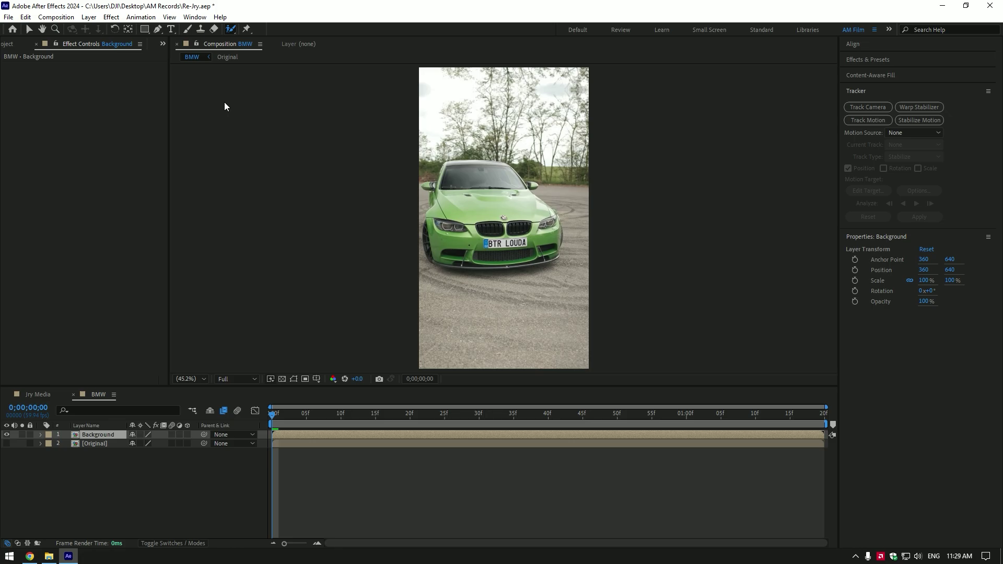
pyautogui.doubleClick(93, 437)
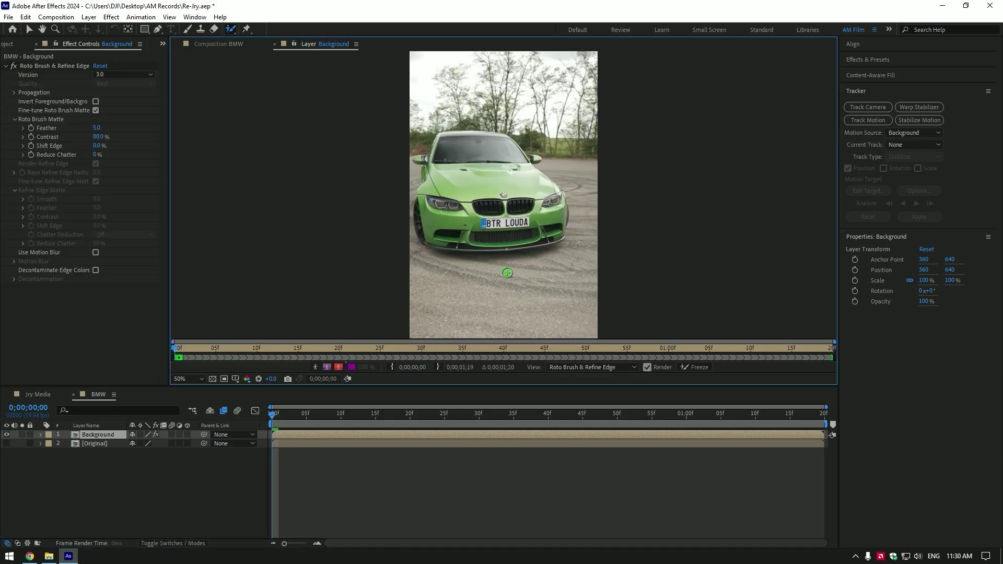
pyautogui.moveTo(450, 284); pyautogui.dragTo(586, 299)
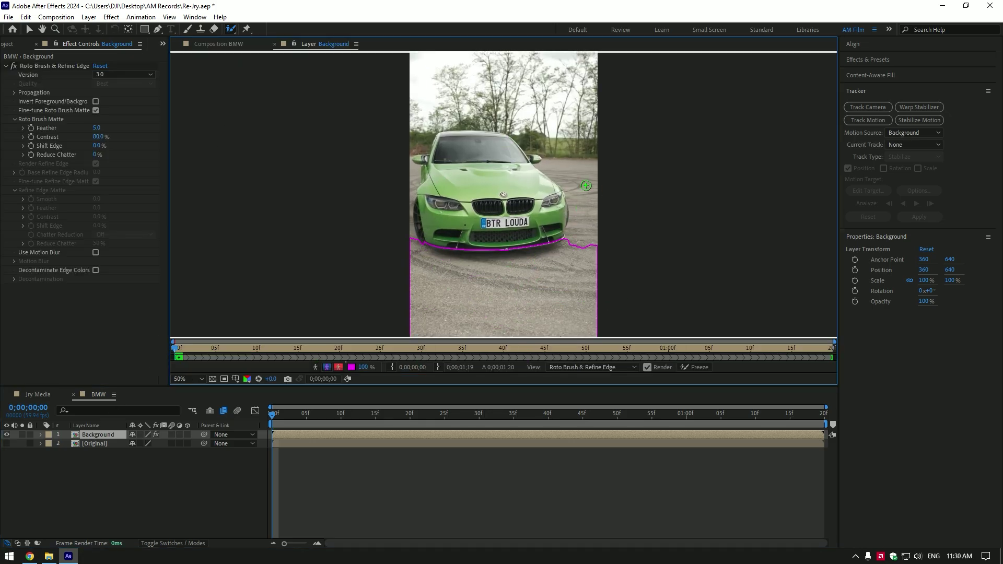
pyautogui.moveTo(531, 166); pyautogui.dragTo(413, 158)
pyautogui.moveTo(569, 192); pyautogui.dragTo(395, 243)
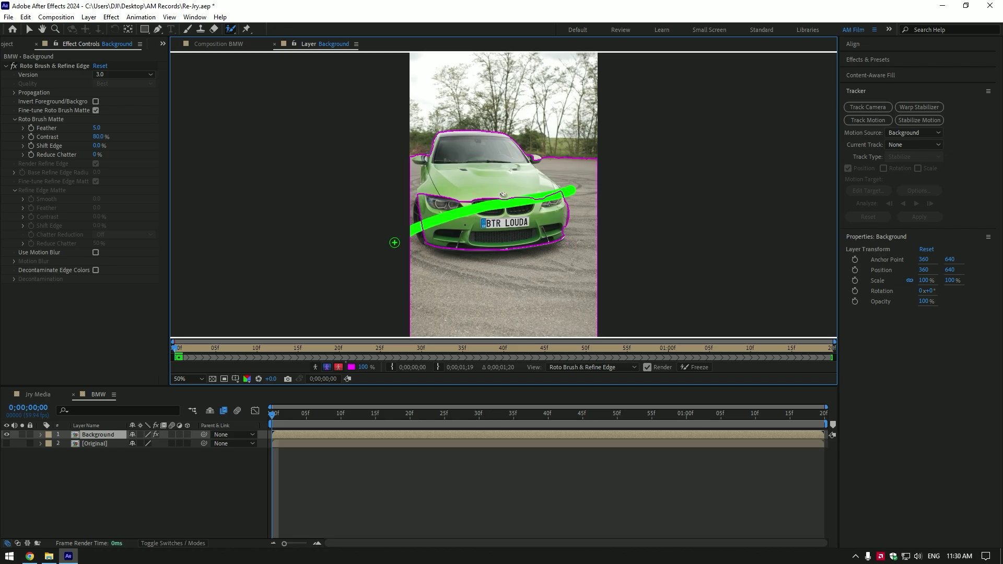
pyautogui.moveTo(480, 223); pyautogui.dragTo(546, 220)
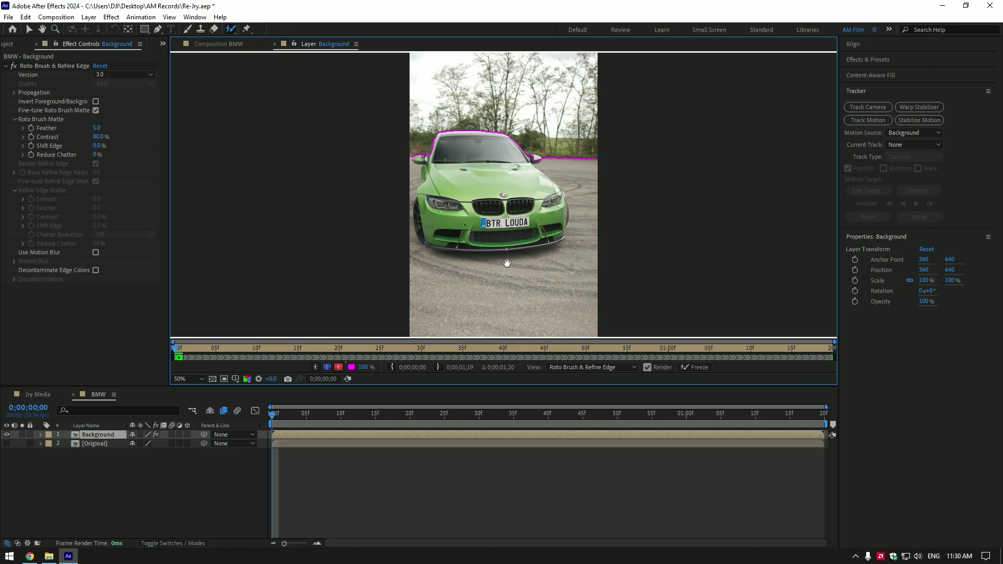
# Step: Add the side mirror to the roto matte and freeze it
pyautogui.moveTo(507, 262); pyautogui.dragTo(490, 163)
pyautogui.moveTo(505, 83); pyautogui.dragTo(451, 211)
pyautogui.scroll(1, 527, 254)
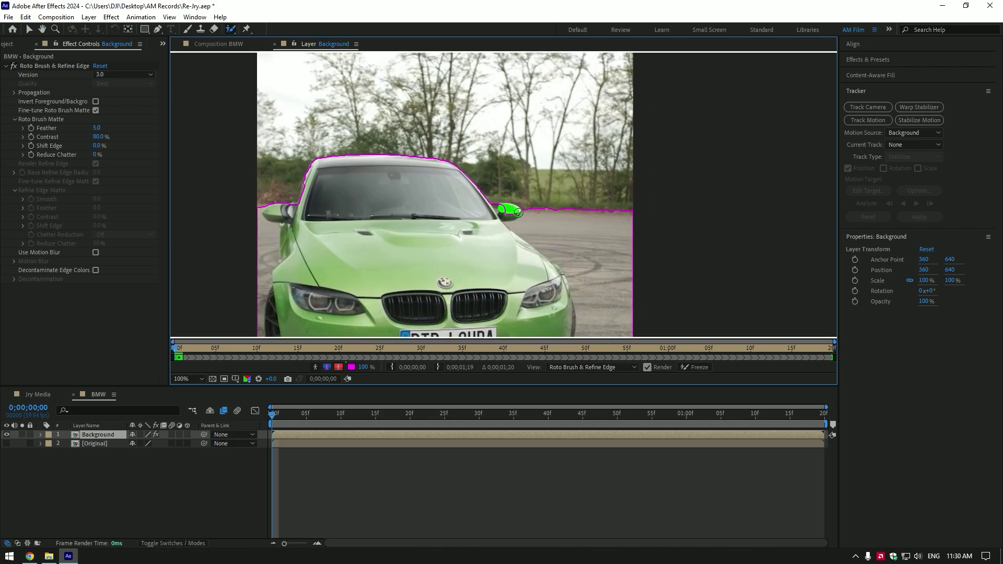
pyautogui.moveTo(517, 212); pyautogui.dragTo(520, 213)
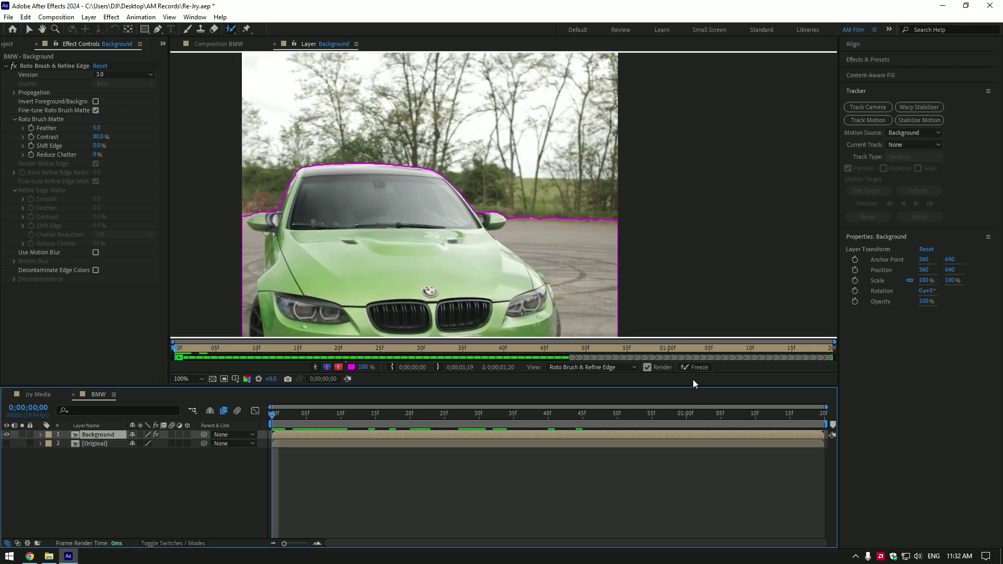
pyautogui.click(695, 367)
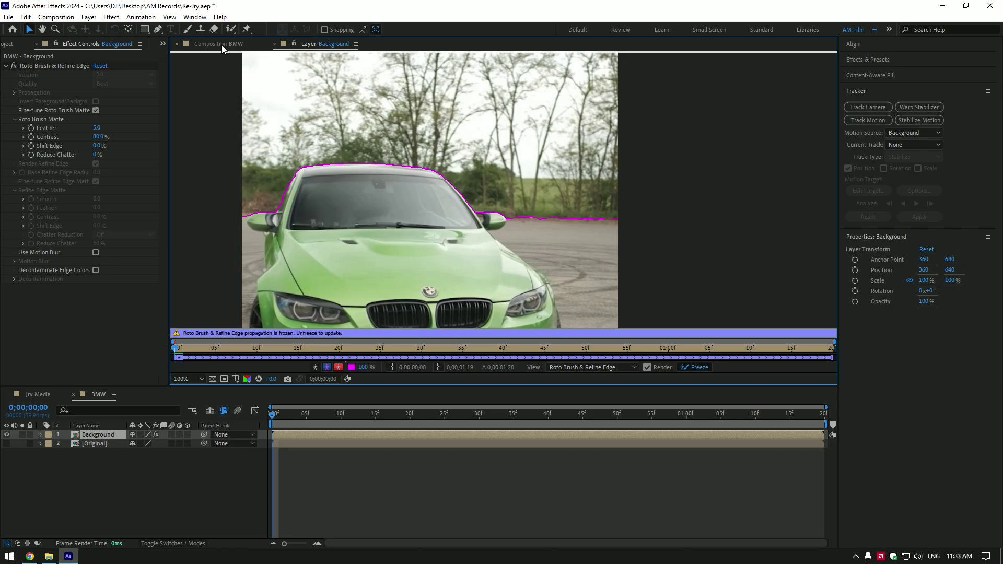
# Step: Back in the BMW composition, duplicate the Background layer and rename it 'Foreground'
pyautogui.click(221, 45)
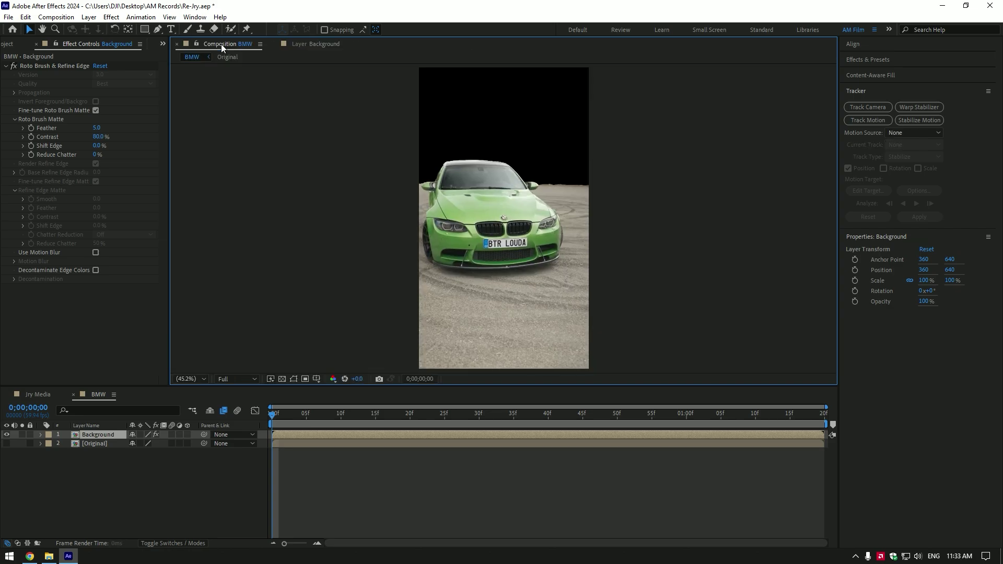
pyautogui.hotkey('ctrl', 'd')
pyautogui.rightClick(106, 436)
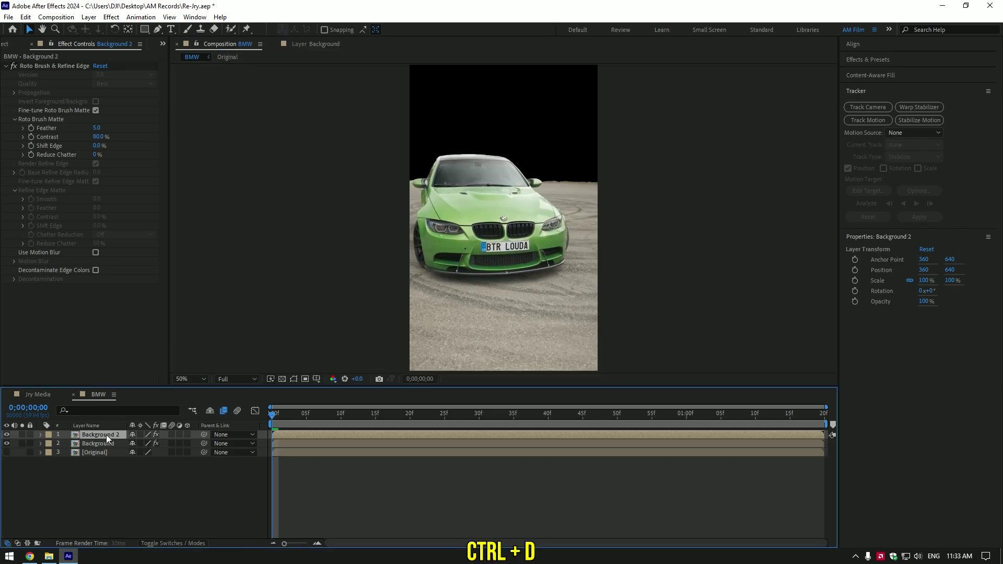
pyautogui.click(134, 405)
pyautogui.write('Foreground')
pyautogui.press('Return')
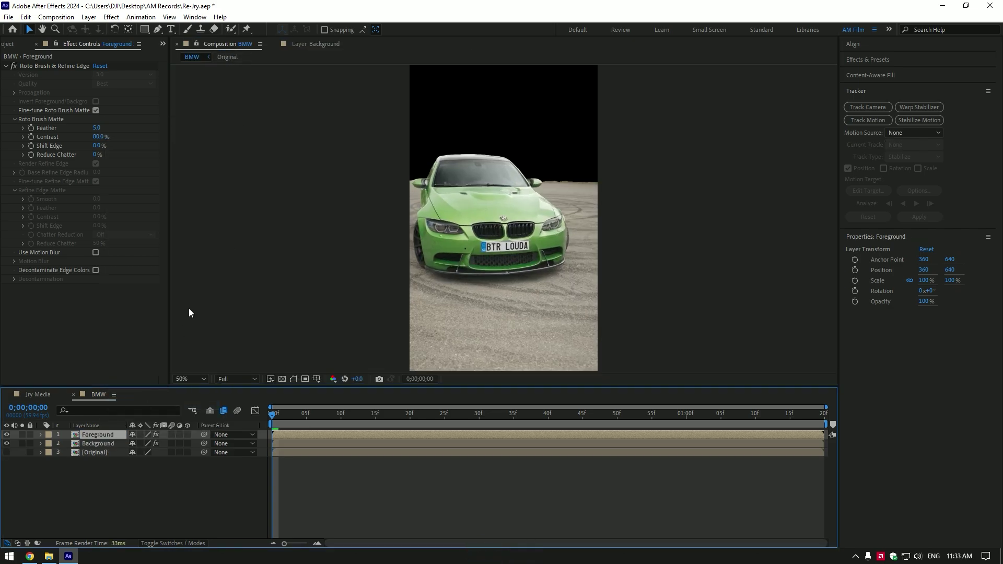
# Step: Unfreeze the Foreground roto matte, invert foreground/background, and freeze it again
pyautogui.click(230, 29)
pyautogui.doubleClick(96, 435)
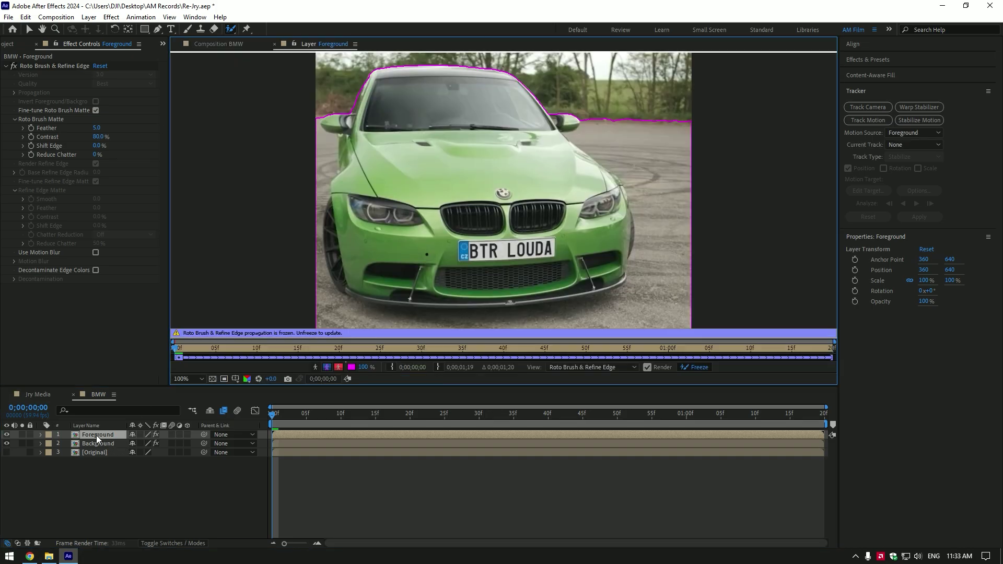
pyautogui.click(695, 369)
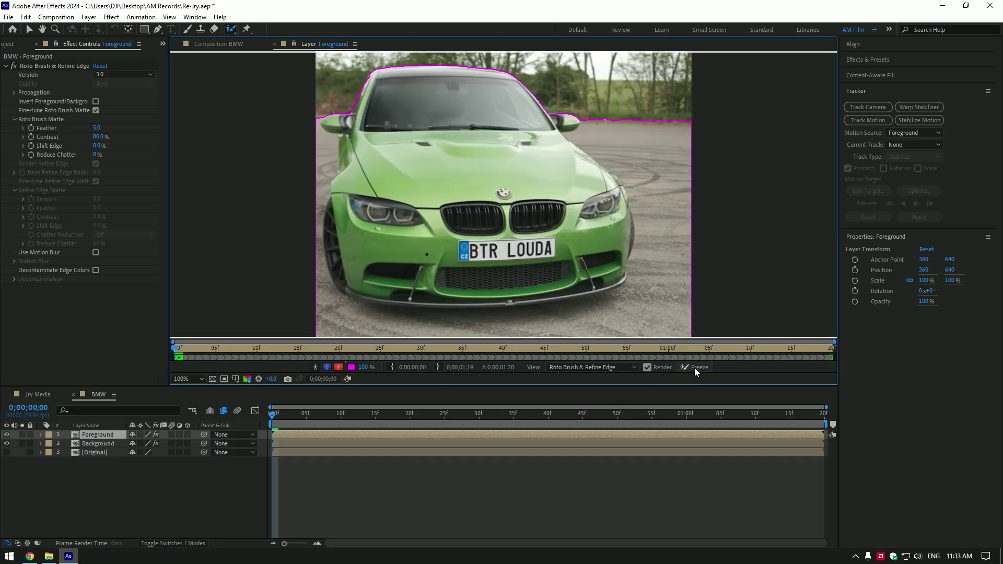
pyautogui.click(96, 102)
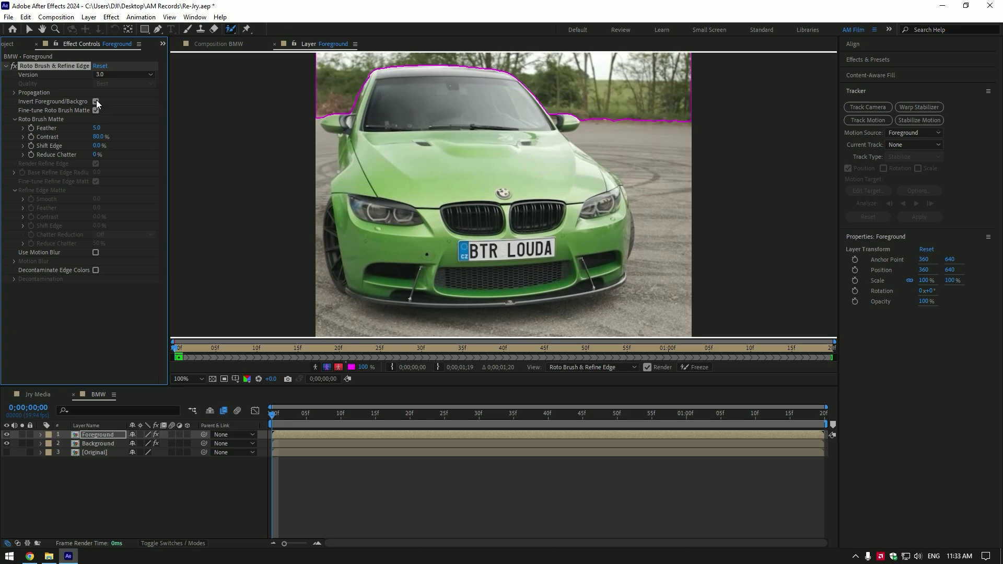
pyautogui.click(710, 368)
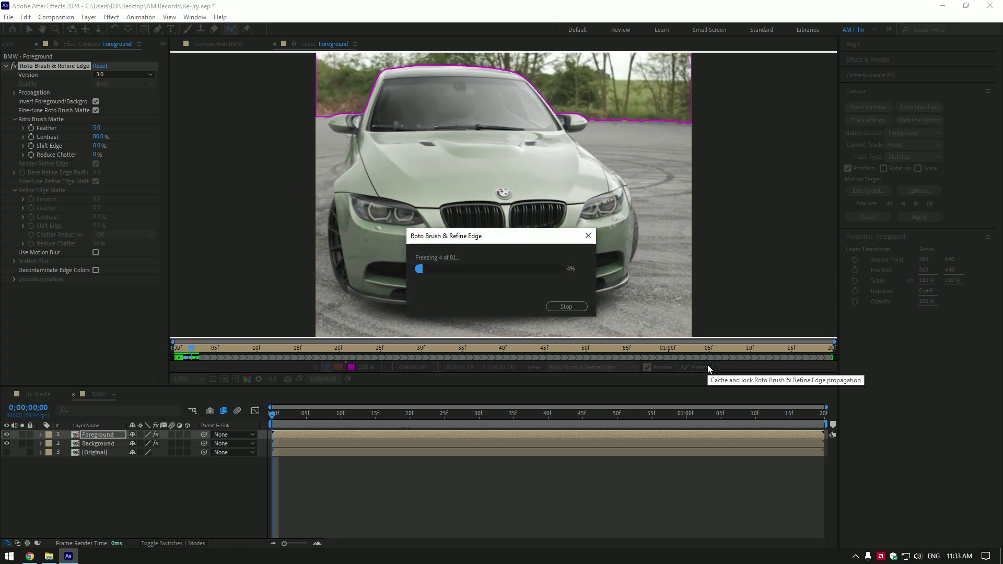
# Step: Return to the BMW composition and test sliding the Foreground layer's Position upward
pyautogui.click(218, 44)
pyautogui.click(94, 436)
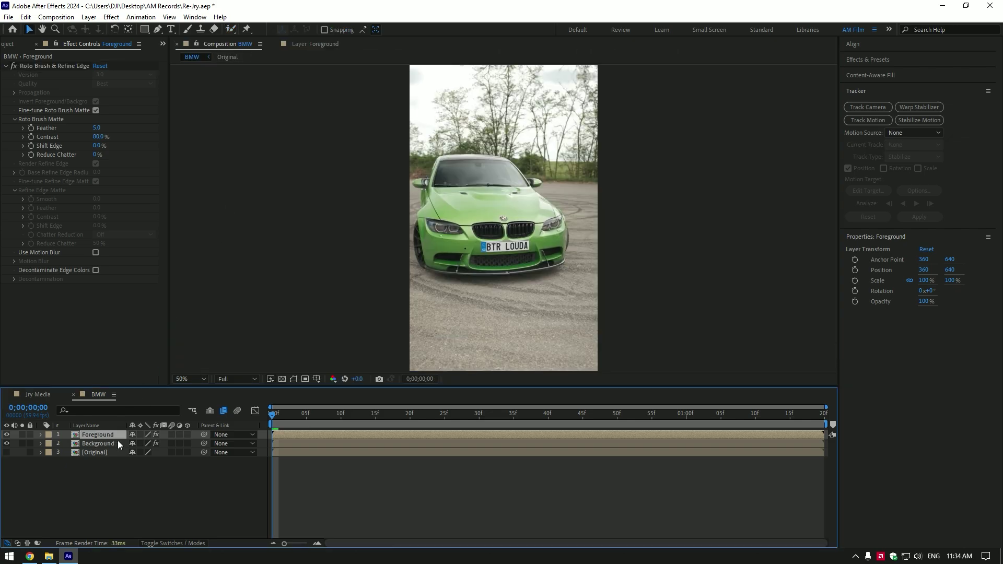
pyautogui.press('p')
pyautogui.moveTo(156, 443); pyautogui.dragTo(95, 433)
# Step: Undo the Foreground test move and place Sunset BG beneath the Background layer
pyautogui.hotkey('ctrl', 'z')
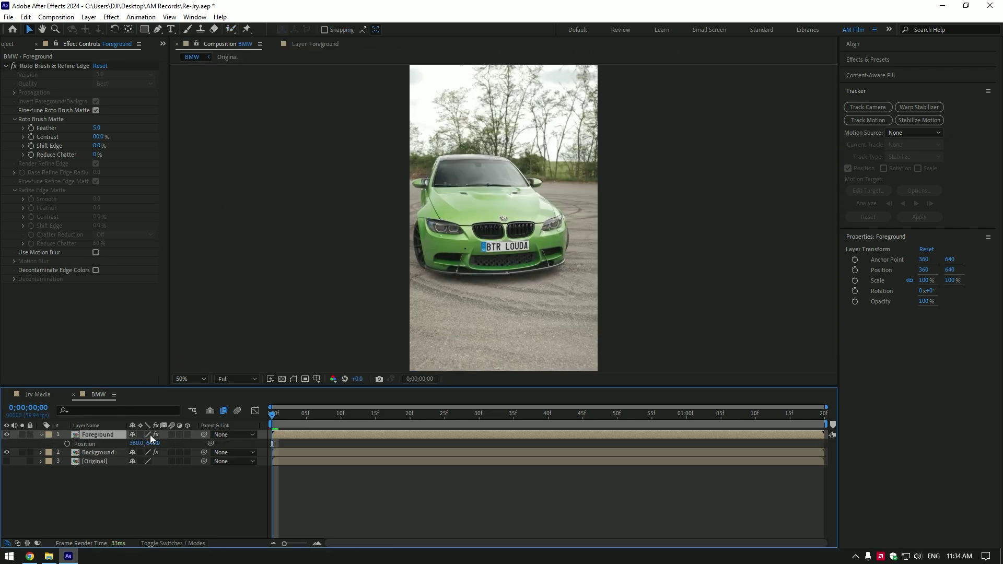
pyautogui.click(40, 435)
pyautogui.click(10, 44)
pyautogui.moveTo(34, 198); pyautogui.dragTo(107, 451)
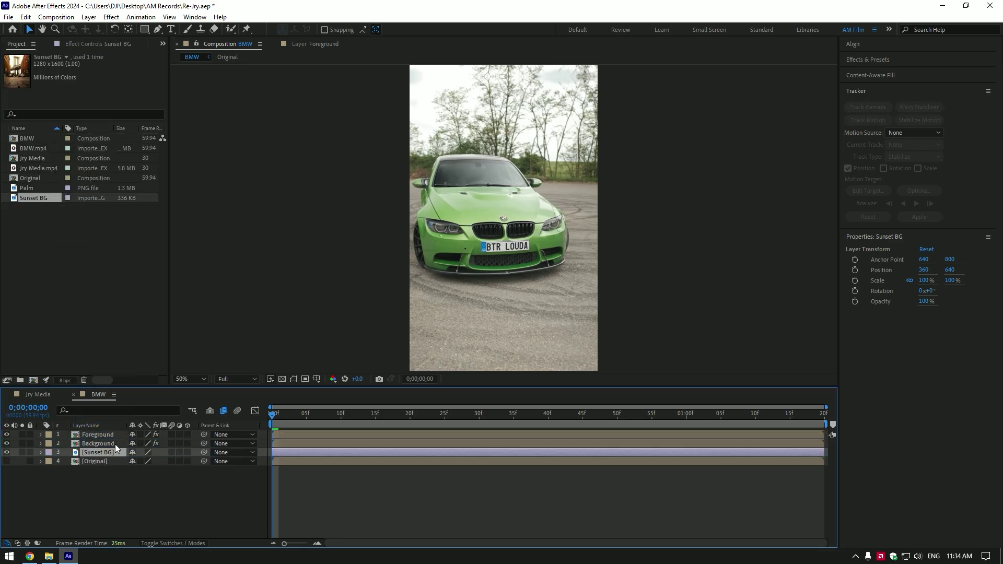
pyautogui.moveTo(282, 416); pyautogui.dragTo(334, 416)
# Step: Keyframe Foreground's Position near frame 9, then at frame 14 raise its Y to 90
pyautogui.click(100, 435)
pyautogui.press('p')
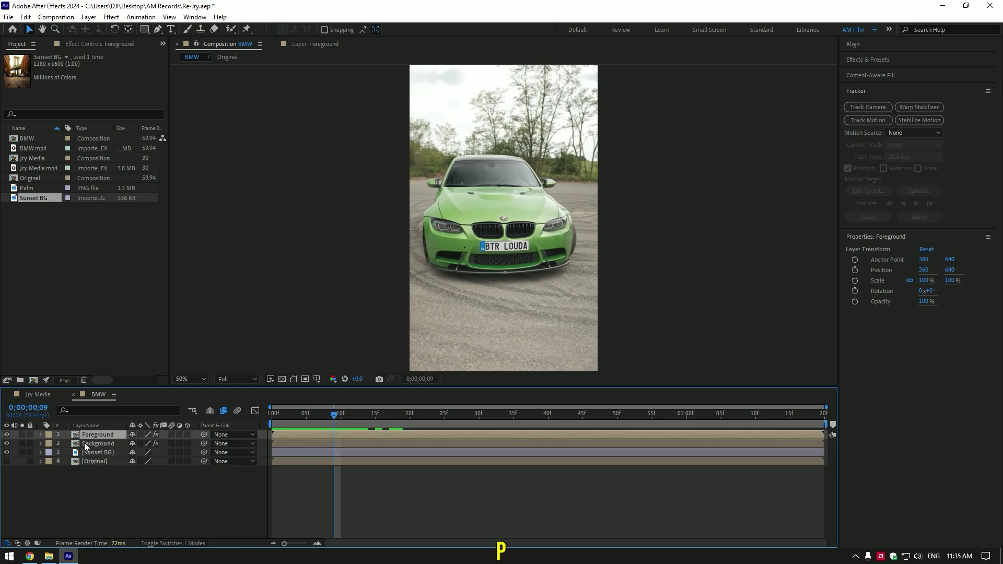
pyautogui.click(67, 444)
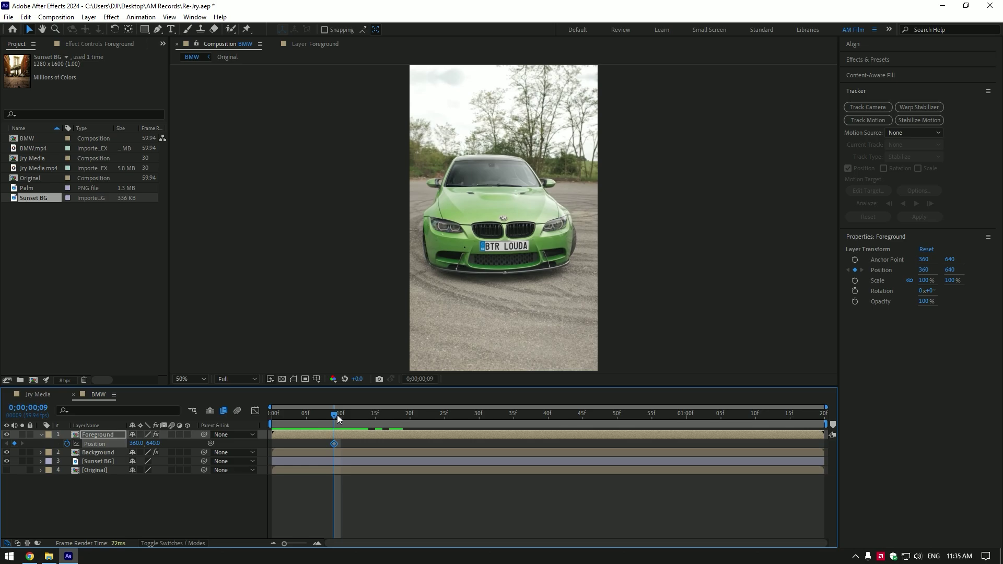
pyautogui.moveTo(340, 415); pyautogui.dragTo(369, 416)
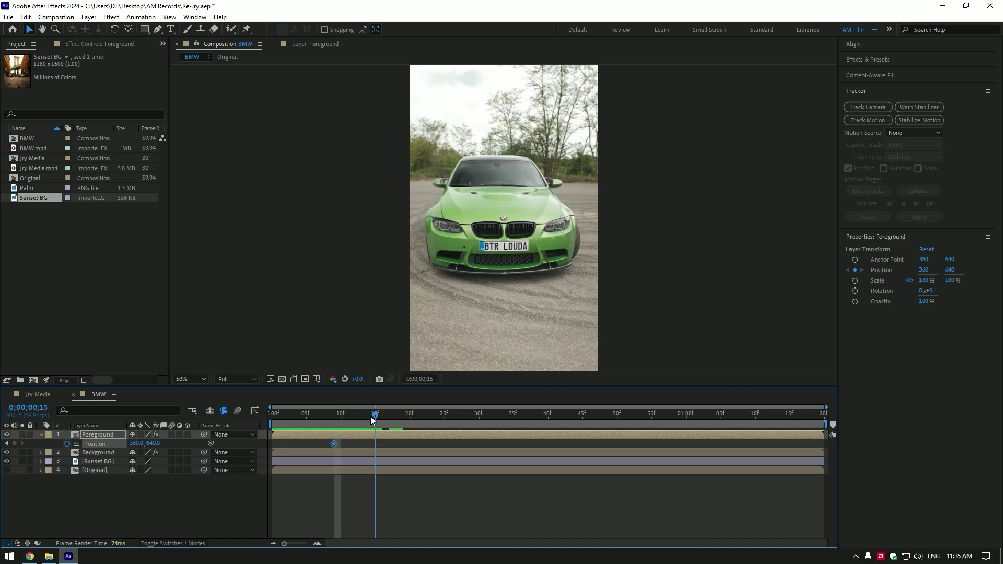
pyautogui.scroll(-2, 443, 338)
pyautogui.moveTo(153, 444); pyautogui.dragTo(7, 452)
pyautogui.moveTo(118, 454); pyautogui.dragTo(8, 451)
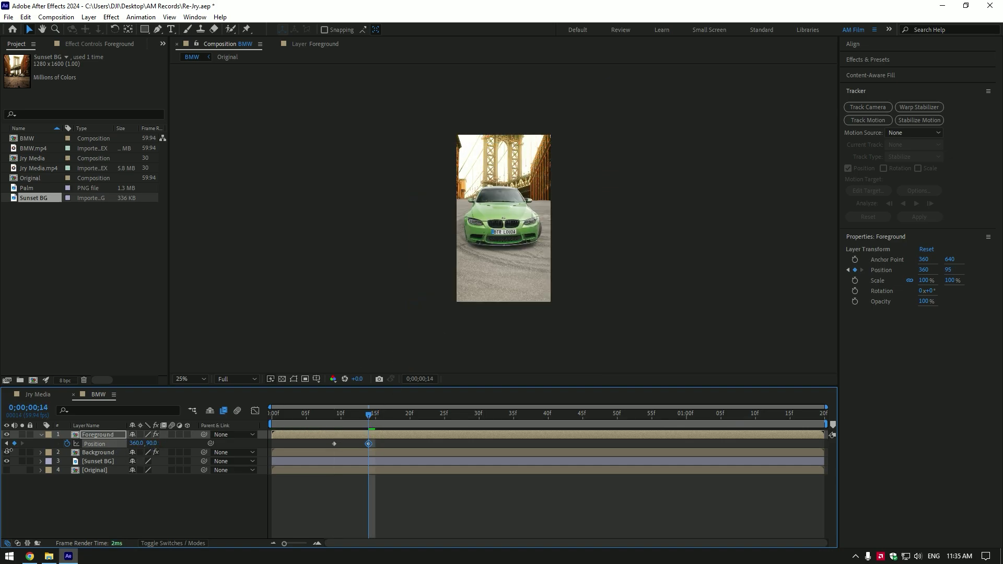
# Step: Preview the Foreground slide-up and scrub around frame 13 to check it
pyautogui.press('space')
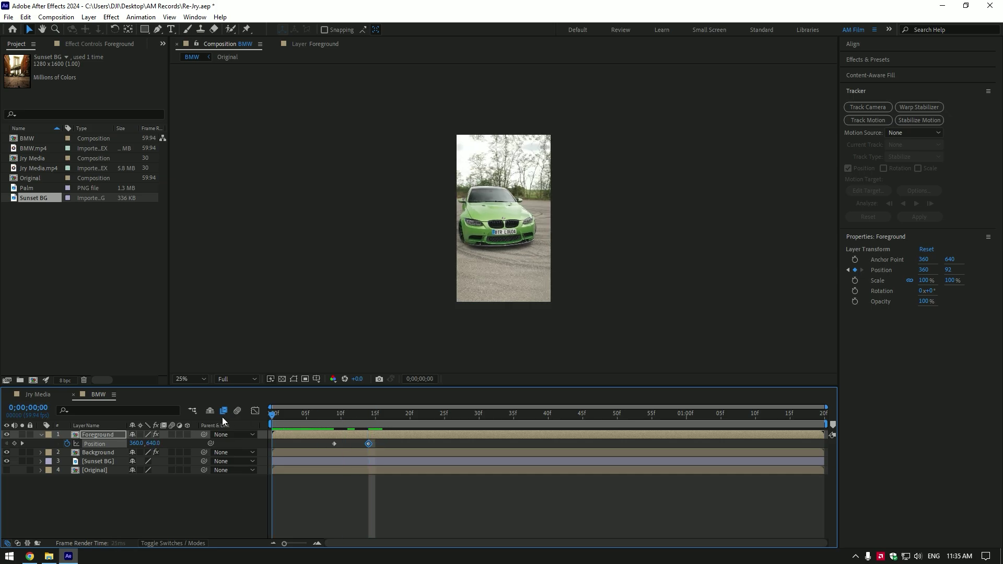
pyautogui.moveTo(379, 420); pyautogui.dragTo(398, 444)
pyautogui.press('space')
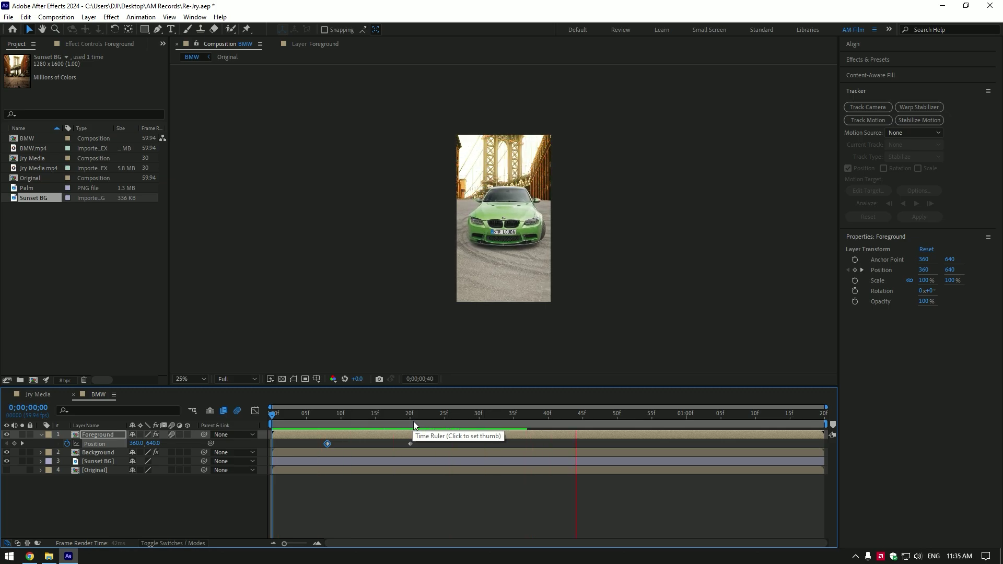
pyautogui.moveTo(383, 417)
pyautogui.mouseDown()
pyautogui.moveTo(345, 415)
pyautogui.moveTo(366, 413)
pyautogui.mouseUp()
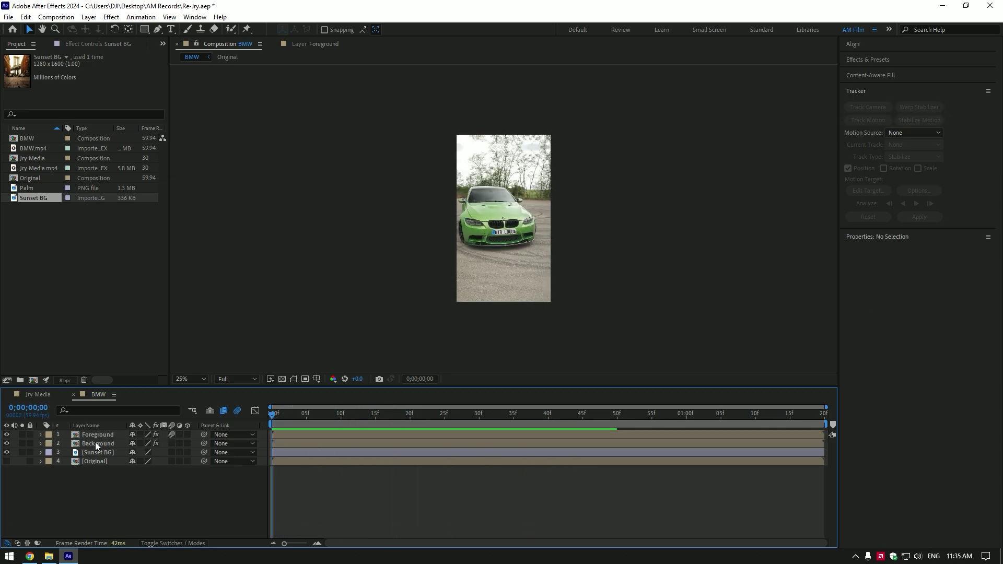
# Step: Show only the Original clip and run Track Camera on it
pyautogui.moveTo(6, 458); pyautogui.dragTo(7, 435)
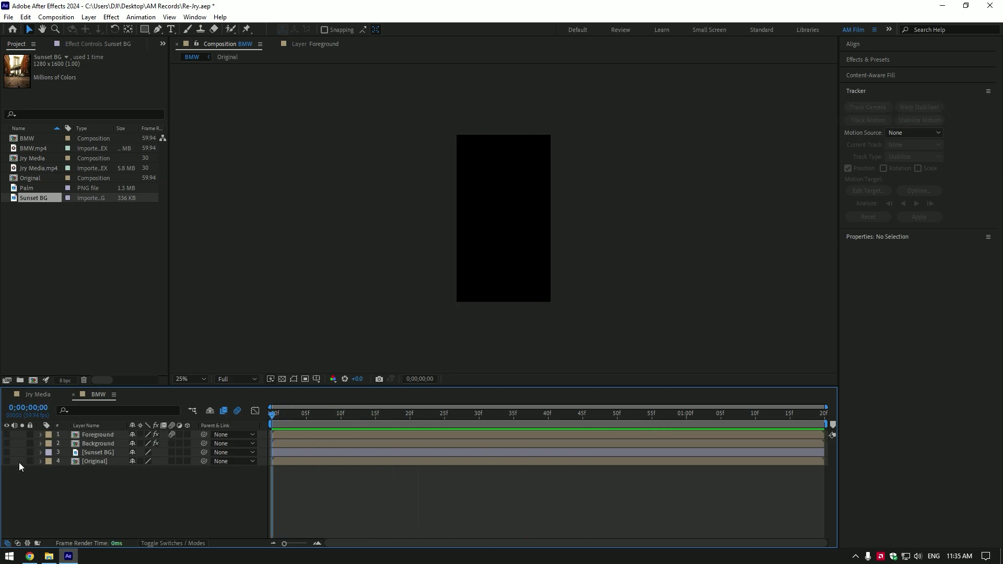
pyautogui.click(7, 462)
pyautogui.click(107, 463)
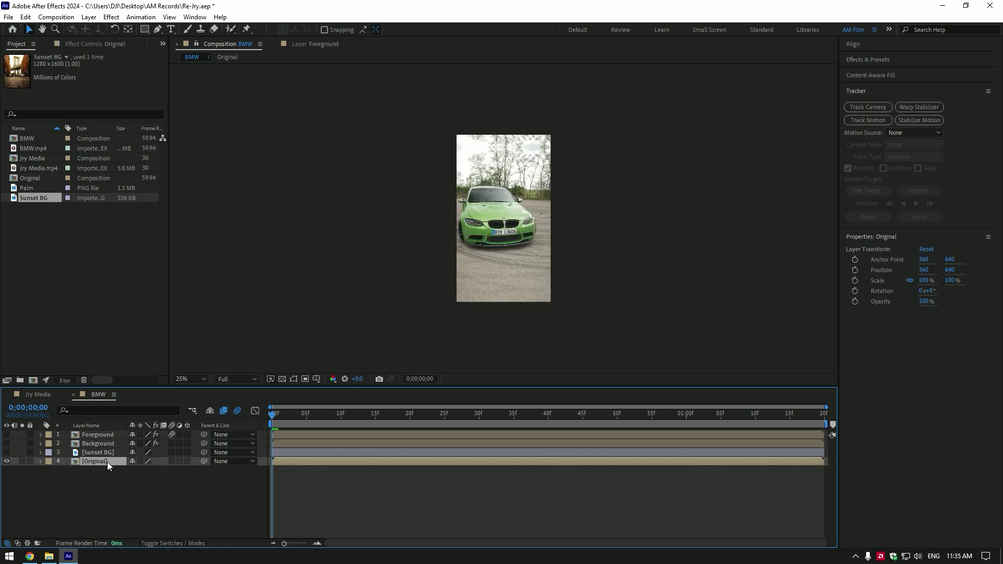
pyautogui.click(871, 108)
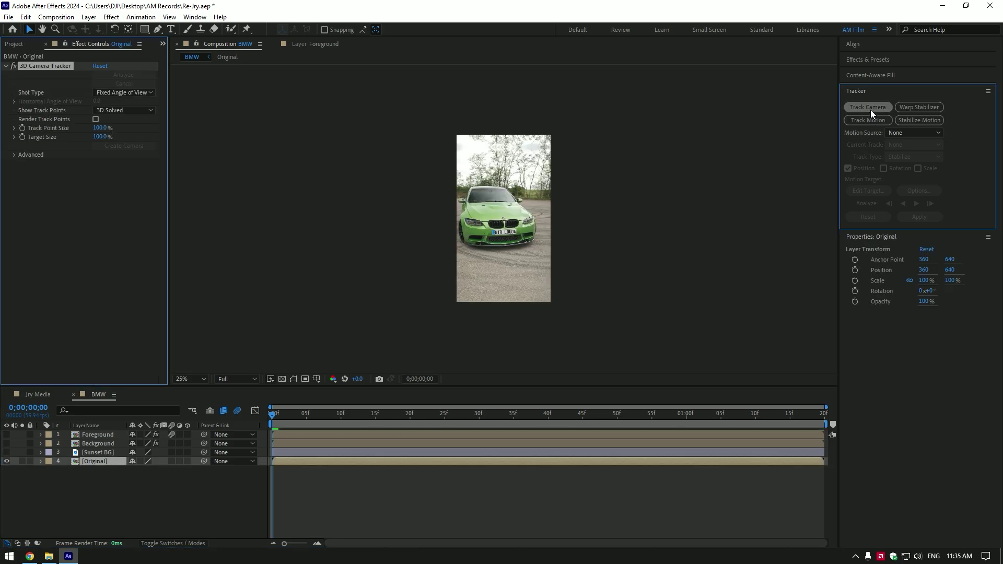
pyautogui.click(14, 155)
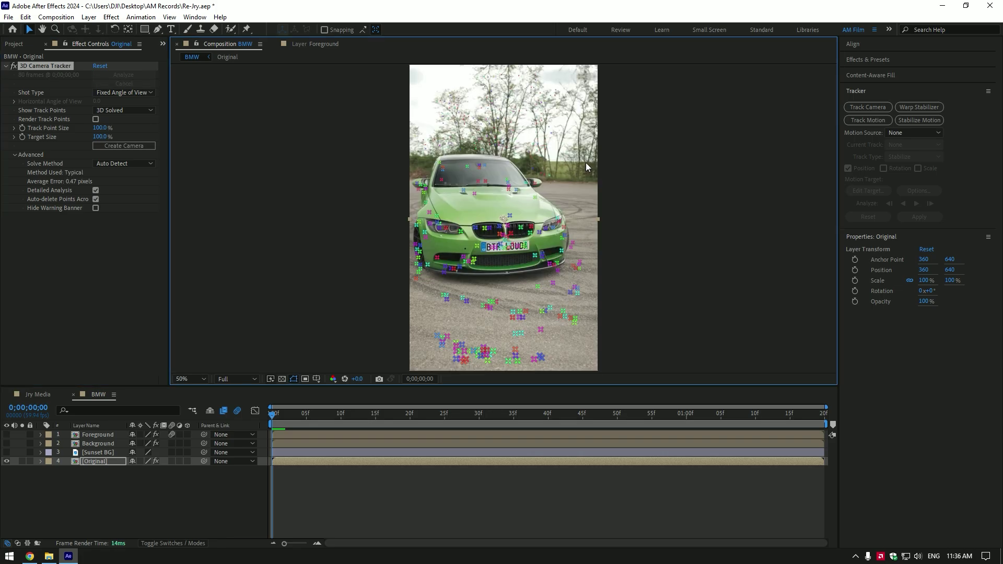
# Step: Select the track points on the trees and create a null and camera from them
pyautogui.moveTo(476, 149)
pyautogui.mouseDown()
pyautogui.moveTo(404, 121)
pyautogui.moveTo(501, 78)
pyautogui.moveTo(603, 90)
pyautogui.moveTo(595, 141)
pyautogui.moveTo(533, 157)
pyautogui.mouseUp()
pyautogui.rightClick(494, 120)
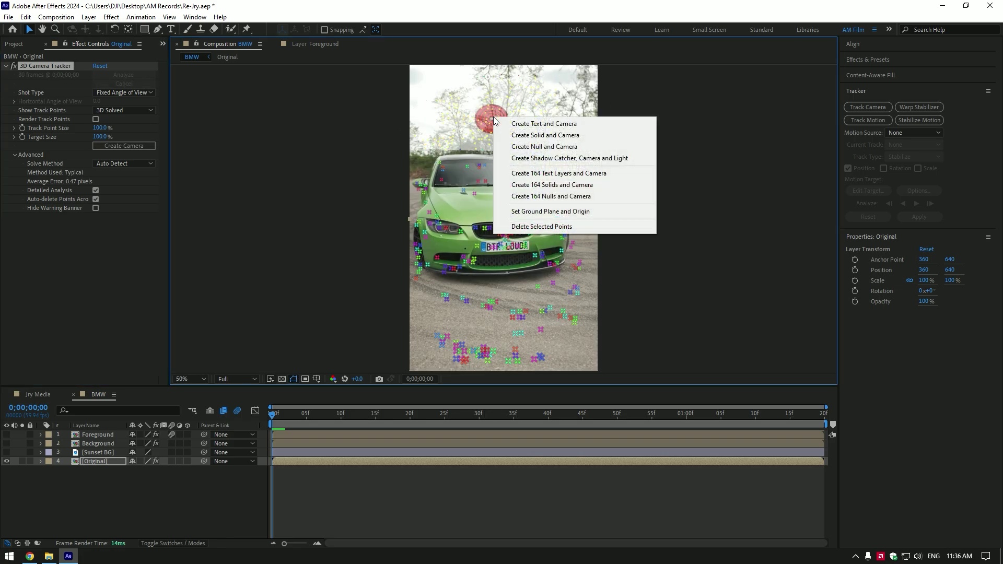
pyautogui.click(550, 149)
# Step: Parent Sunset BG to Track Null 1, make it 3D, scale it up and tilt about 20° on X
pyautogui.click(68, 471)
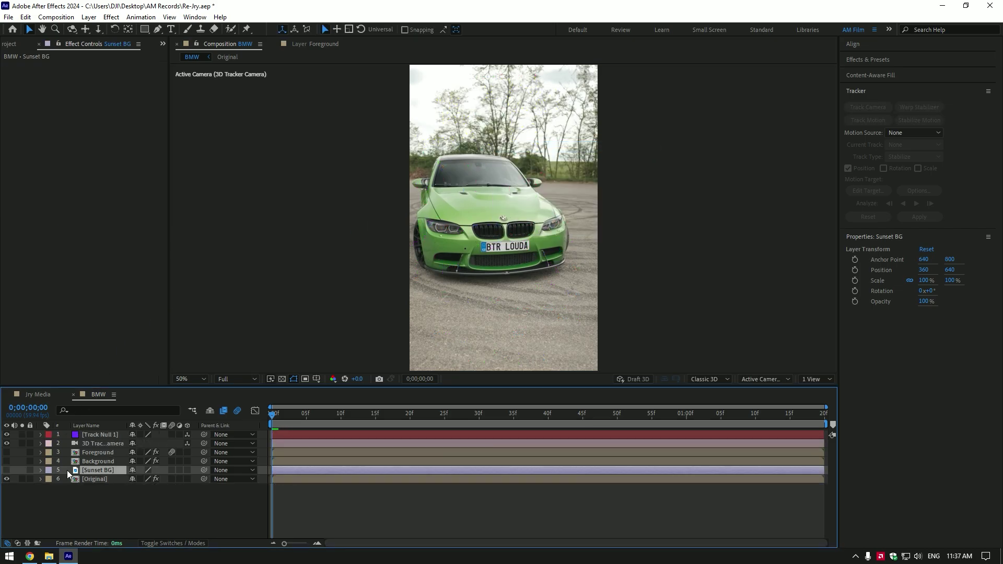
pyautogui.click(6, 471)
pyautogui.click(6, 479)
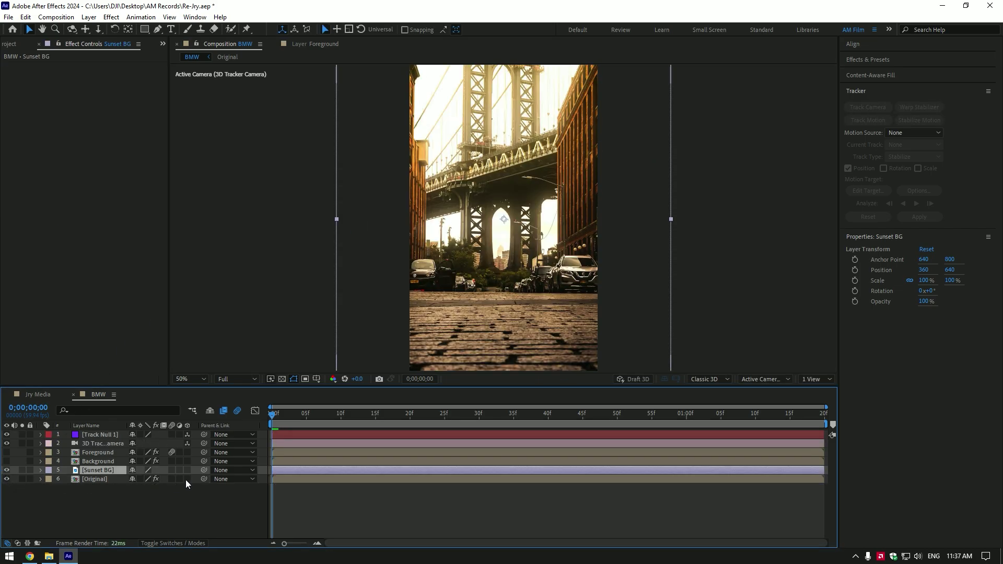
pyautogui.moveTo(204, 472); pyautogui.dragTo(108, 437)
pyautogui.click(187, 469)
pyautogui.press('s')
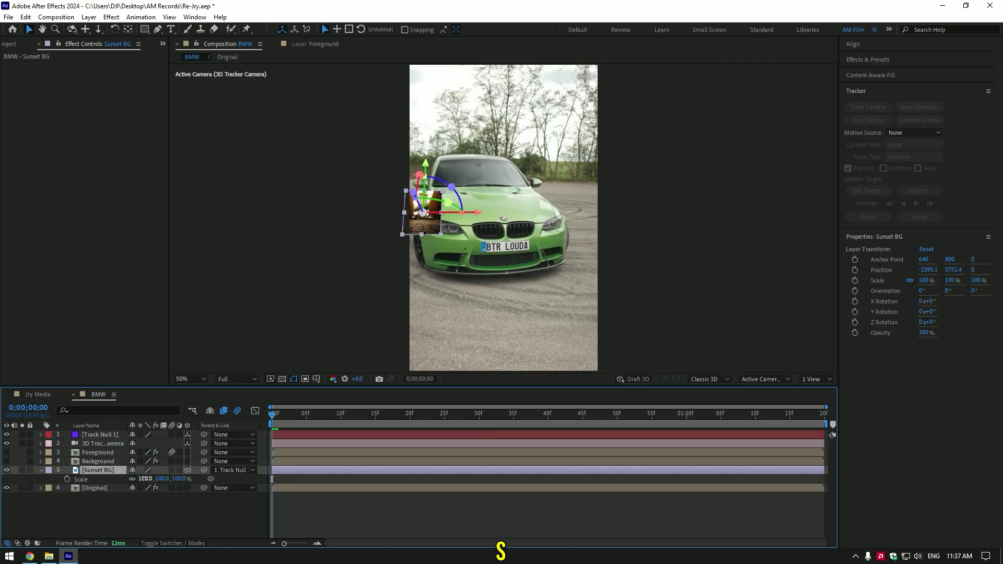
pyautogui.moveTo(147, 479); pyautogui.dragTo(531, 185)
pyautogui.scroll(-2, 531, 184)
pyautogui.moveTo(460, 178)
pyautogui.mouseDown()
pyautogui.moveTo(459, 201)
pyautogui.moveTo(459, 190)
pyautogui.mouseUp()
pyautogui.moveTo(515, 214); pyautogui.dragTo(545, 215)
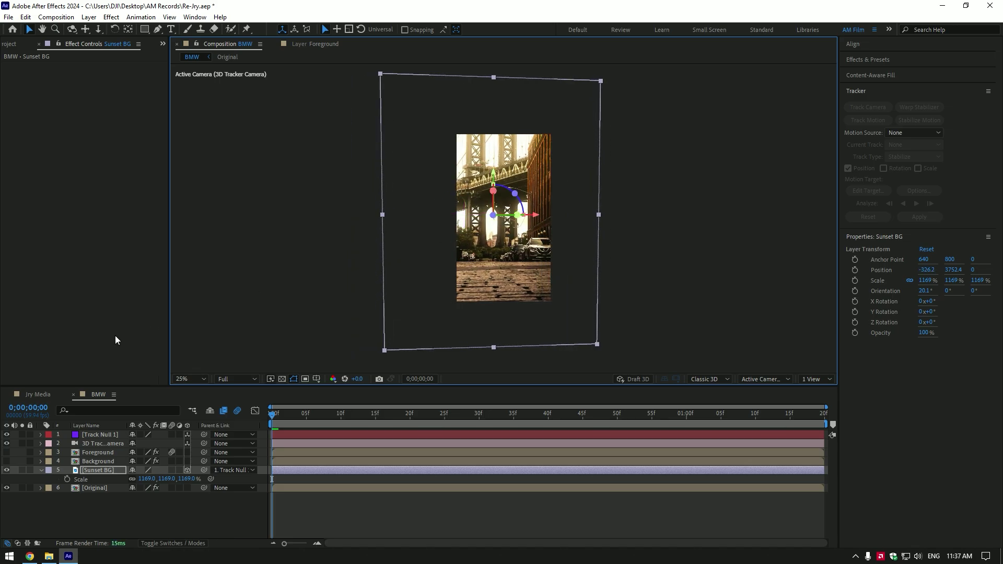
# Step: Show all layers and refine Sunset BG to 1354% scale, 19.6° orientation behind the car
pyautogui.click(6, 461)
pyautogui.click(6, 453)
pyautogui.moveTo(391, 418); pyautogui.dragTo(481, 420)
pyautogui.moveTo(529, 175); pyautogui.dragTo(532, 99)
pyautogui.moveTo(147, 479); pyautogui.dragTo(93, 479)
pyautogui.moveTo(576, 139); pyautogui.dragTo(547, 139)
pyautogui.moveTo(534, 164); pyautogui.dragTo(478, 205)
pyautogui.scroll(2, 479, 205)
pyautogui.moveTo(411, 131); pyautogui.dragTo(411, 160)
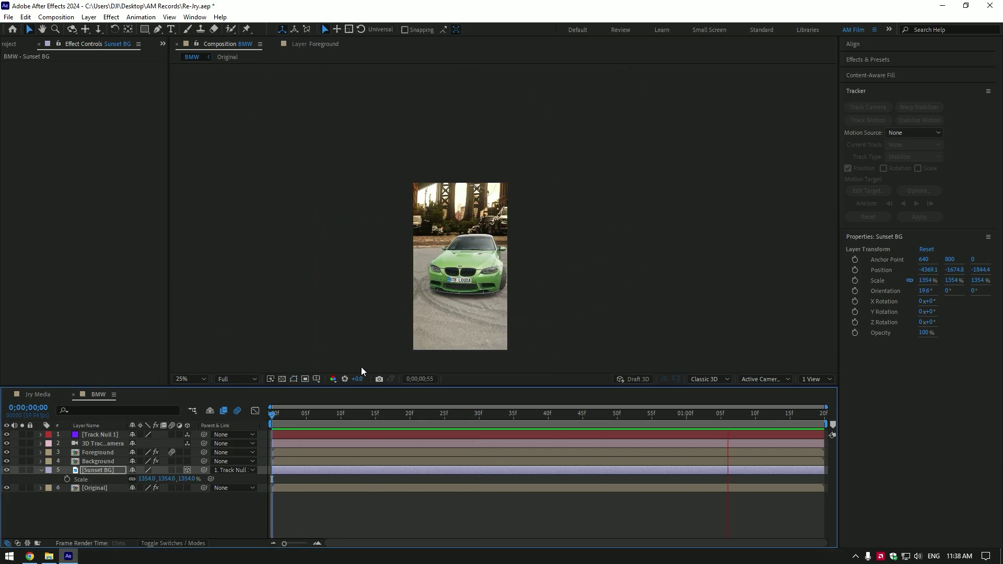
# Step: Add the Palm image as a layer above Sunset BG and hide the other layers
pyautogui.click(9, 45)
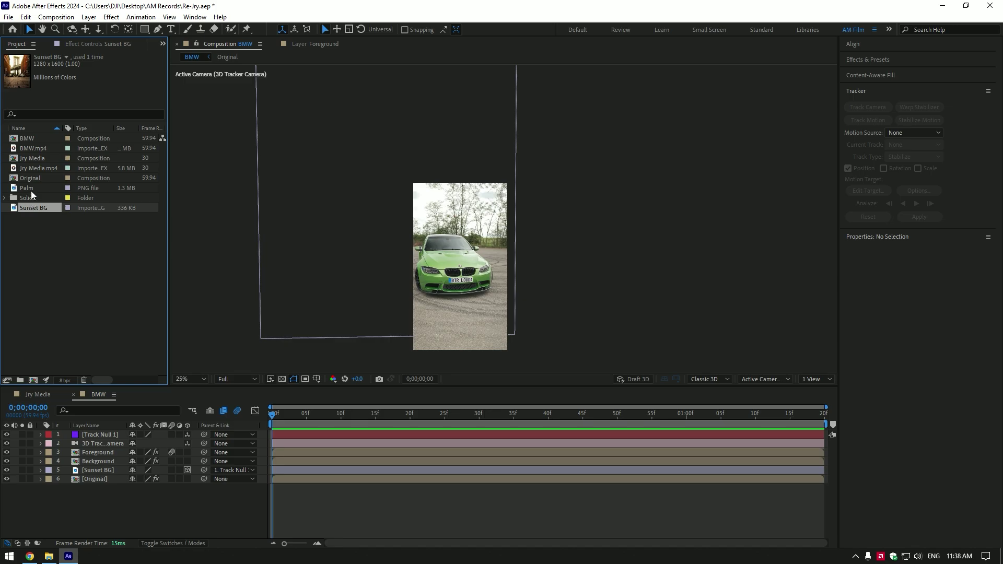
pyautogui.moveTo(27, 188); pyautogui.dragTo(93, 469)
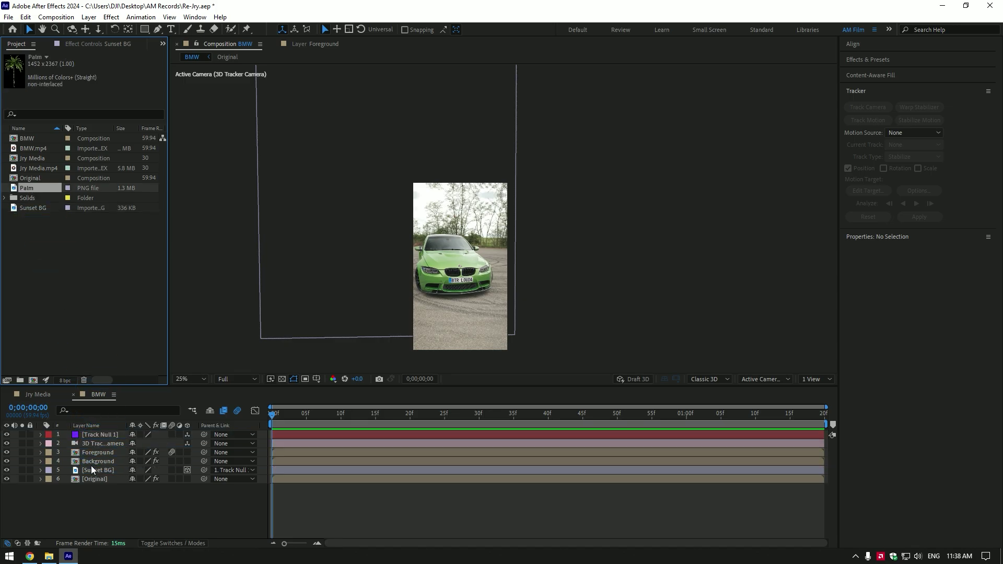
pyautogui.moveTo(92, 470); pyautogui.dragTo(92, 467)
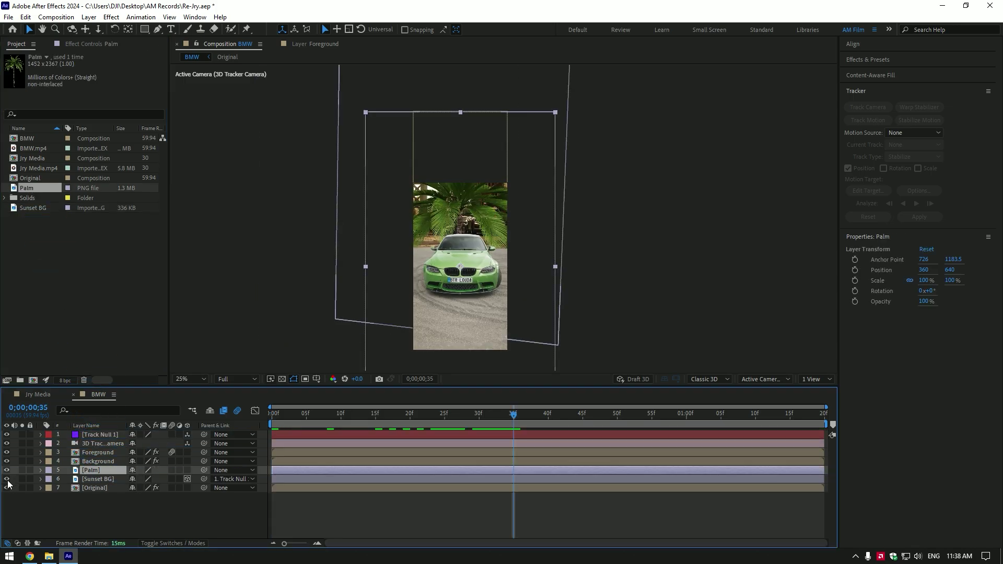
pyautogui.moveTo(7, 479); pyautogui.dragTo(7, 430)
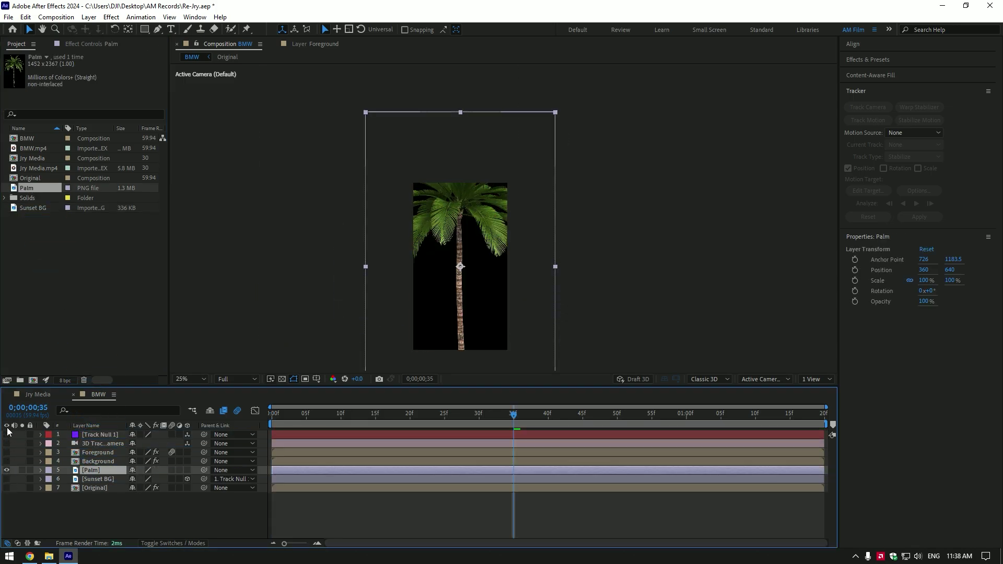
# Step: Shrink the palm to 25% and move its anchor point to the trunk base
pyautogui.press('s')
pyautogui.moveTo(145, 480); pyautogui.dragTo(105, 480)
pyautogui.scroll(1, 472, 276)
pyautogui.moveTo(472, 277); pyautogui.dragTo(426, 272)
pyautogui.click(128, 29)
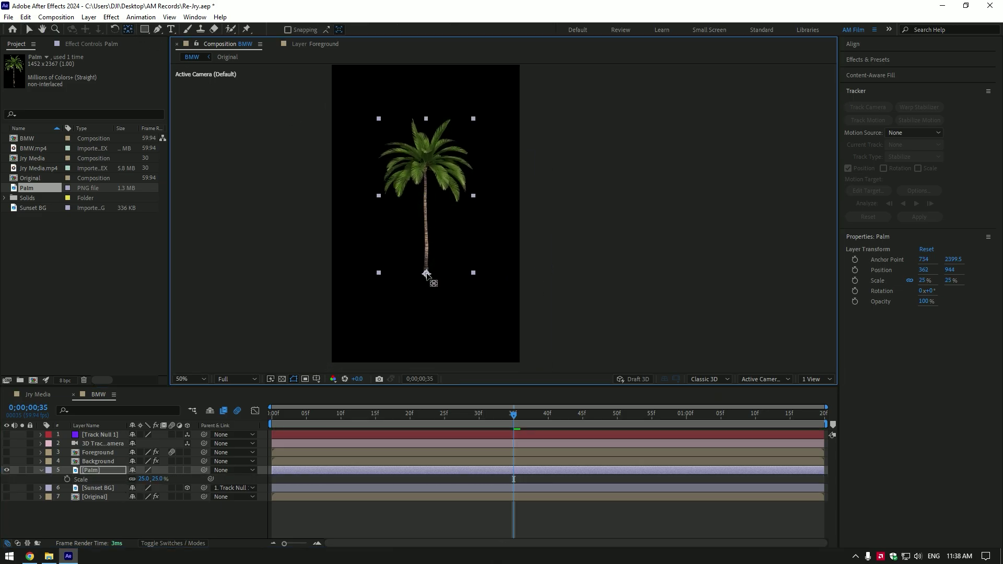
pyautogui.press('.')
pyautogui.moveTo(349, 328); pyautogui.dragTo(347, 327)
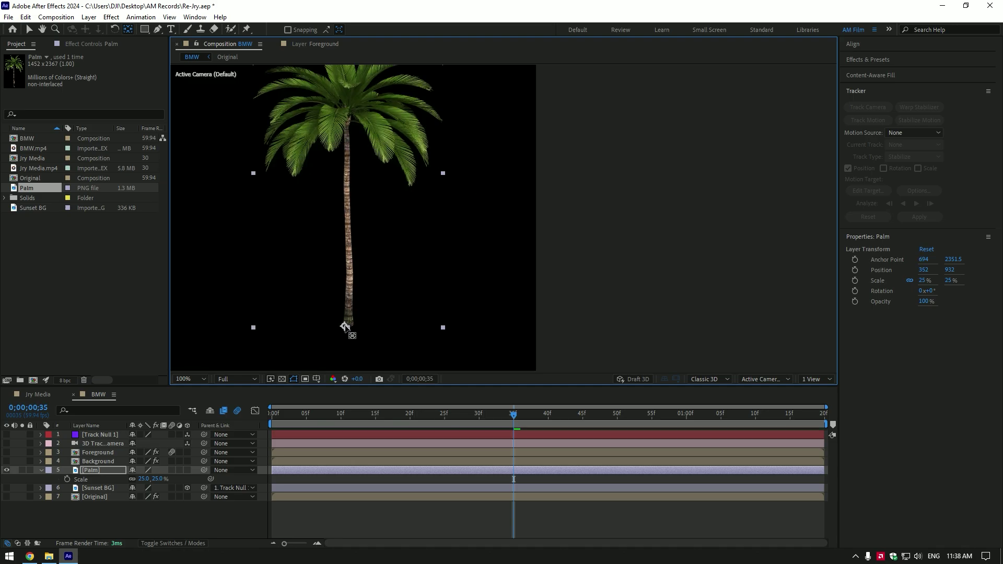
pyautogui.press(',')
# Step: Parent Palm to the track null, make it 3D, enlarge it and tilt it on X
pyautogui.click(41, 470)
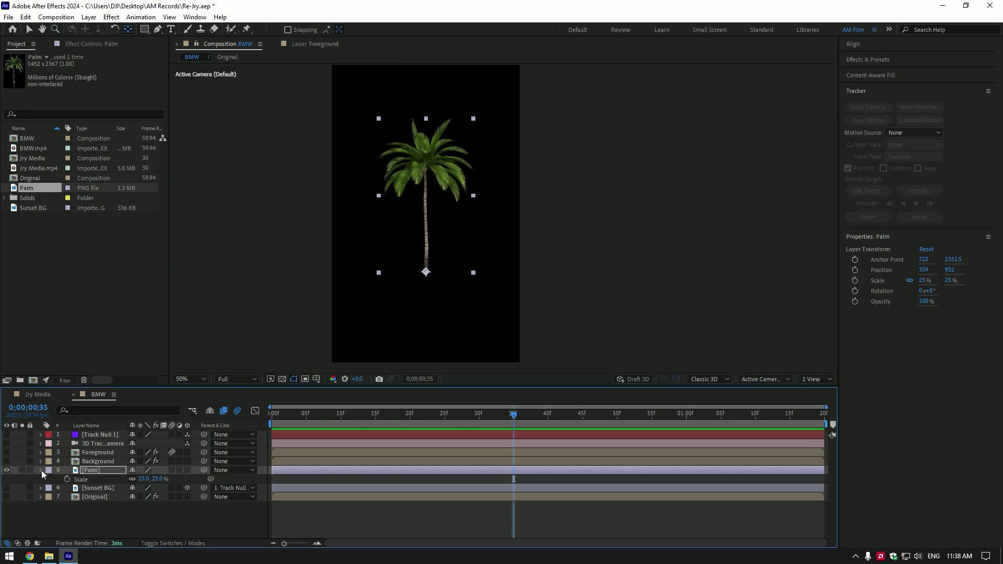
pyautogui.moveTo(204, 471); pyautogui.dragTo(102, 435)
pyautogui.click(187, 470)
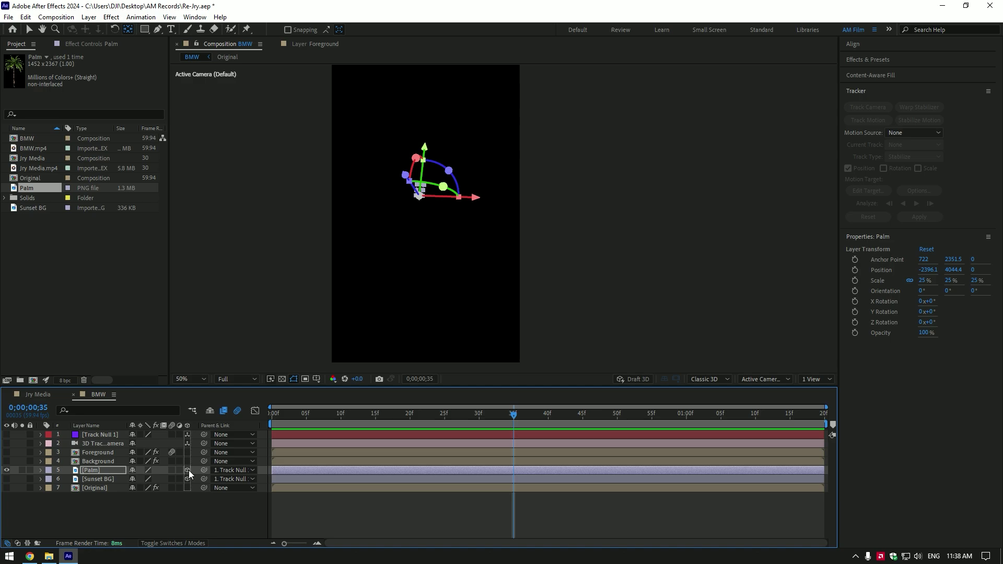
pyautogui.press('s')
pyautogui.moveTo(145, 479); pyautogui.dragTo(292, 470)
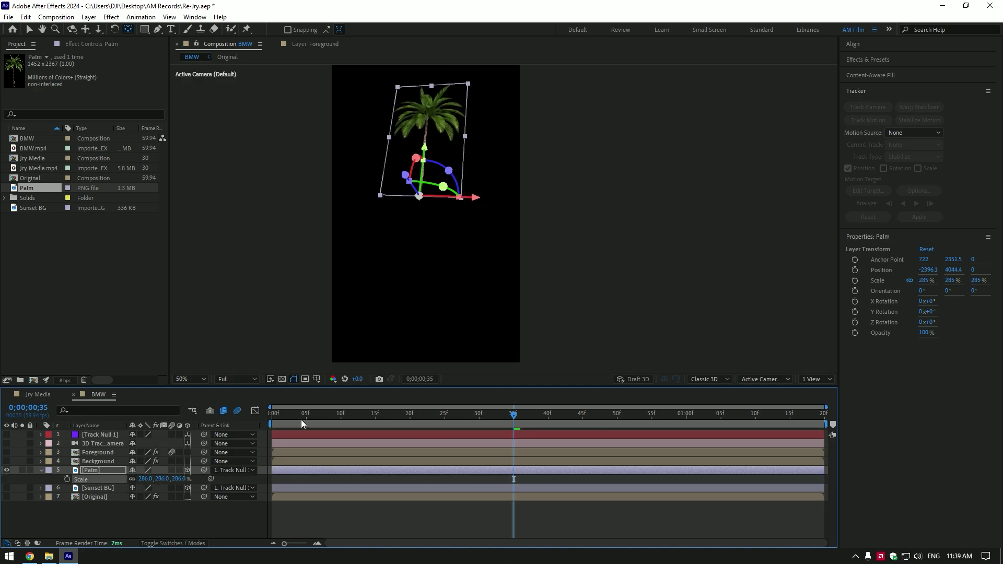
pyautogui.press('v')
pyautogui.moveTo(416, 158); pyautogui.dragTo(413, 164)
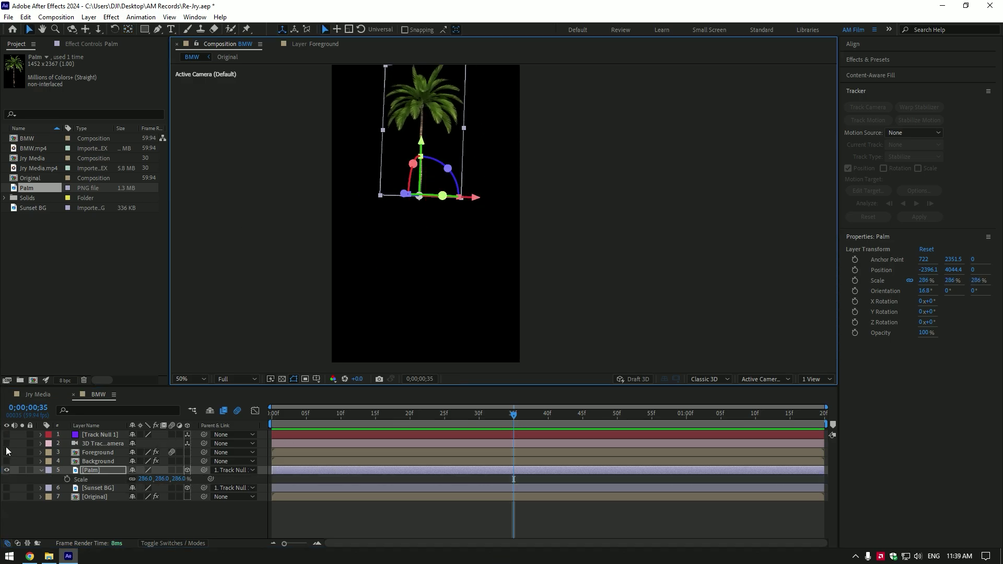
# Step: Unhide the layers, rotate the palm to match the street, scale to 227% and slide it behind the car
pyautogui.moveTo(6, 435); pyautogui.dragTo(8, 514)
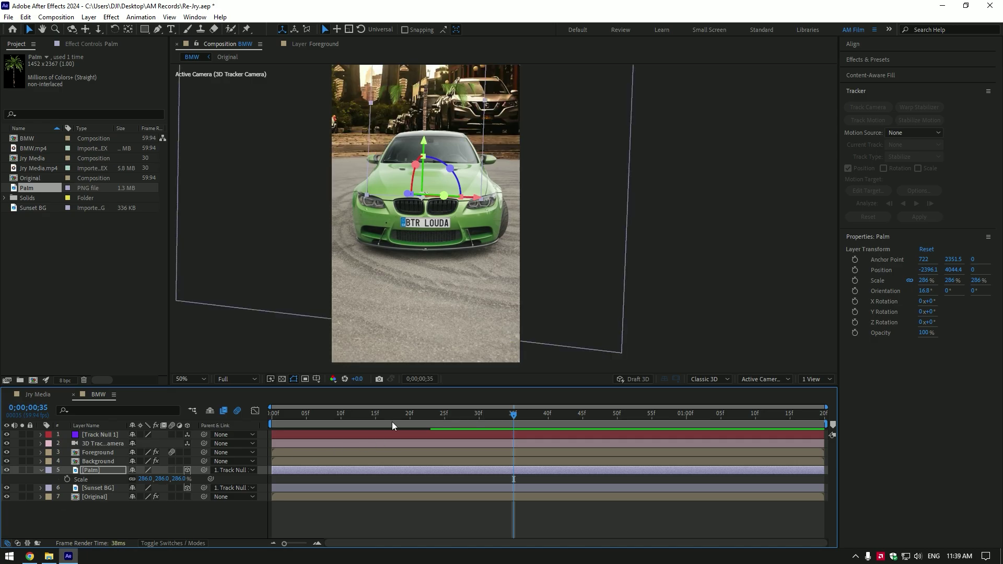
pyautogui.scroll(1, 506, 153)
pyautogui.moveTo(523, 127); pyautogui.dragTo(591, 348)
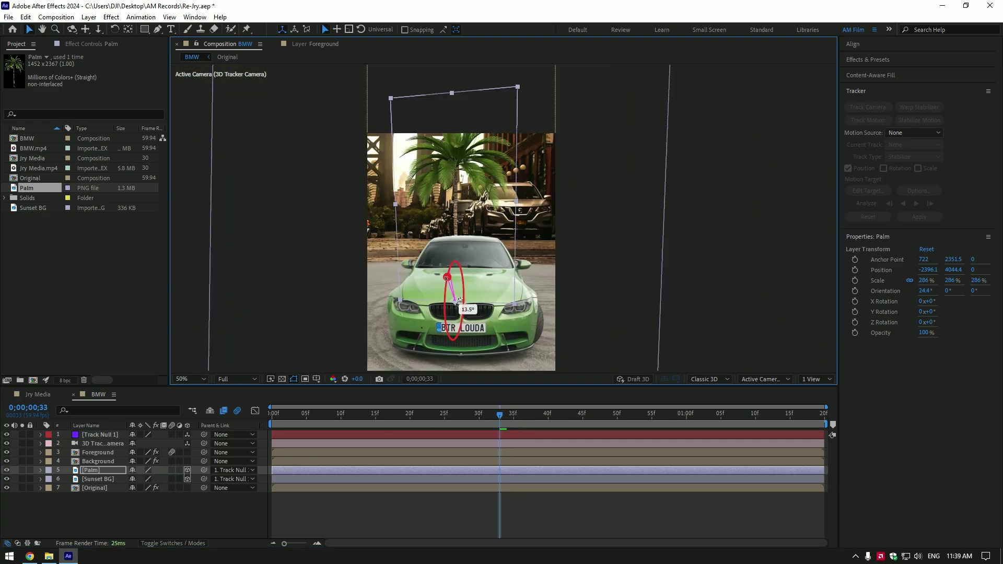
pyautogui.moveTo(454, 292); pyautogui.dragTo(458, 300)
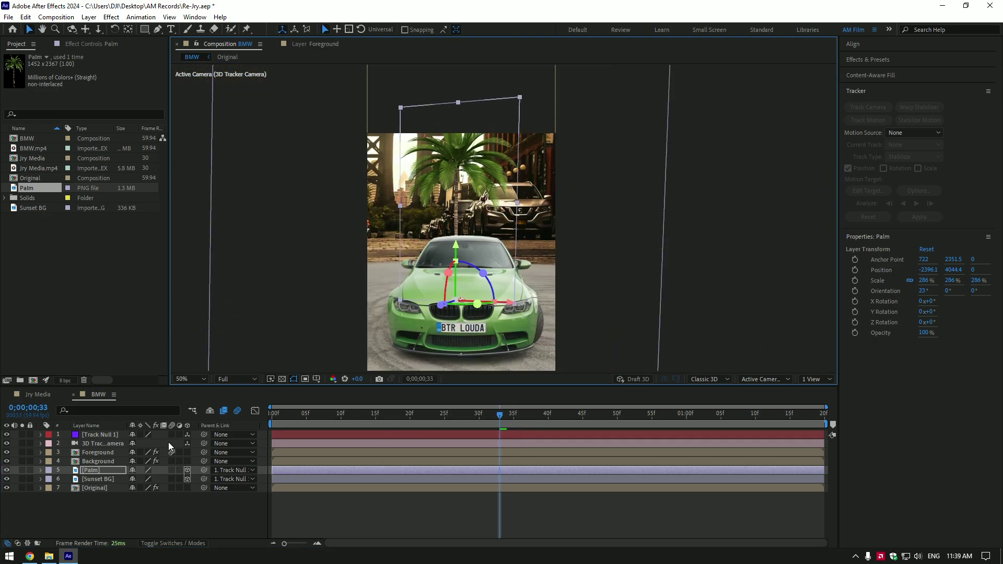
pyautogui.press('s')
pyautogui.moveTo(145, 479); pyautogui.dragTo(113, 479)
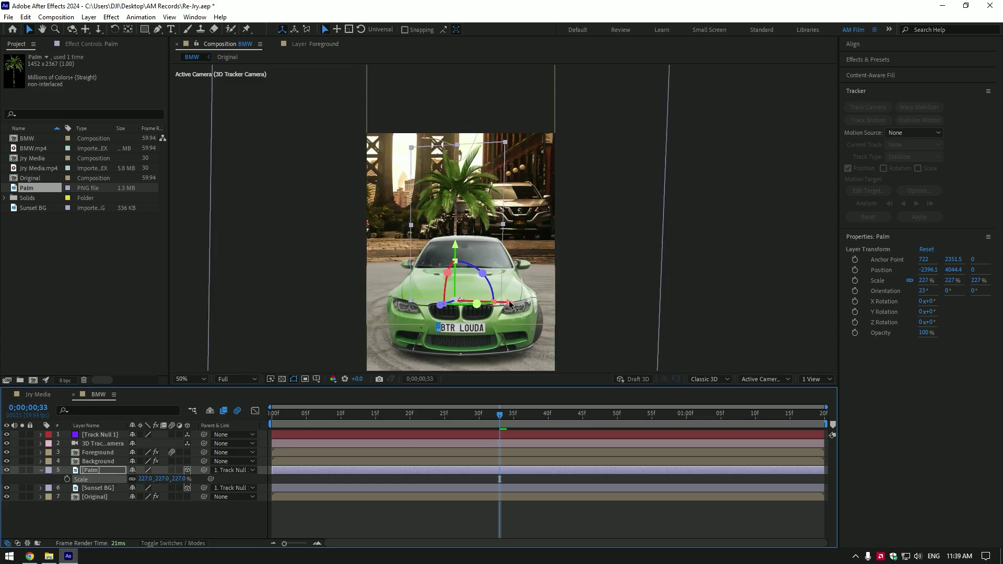
pyautogui.moveTo(511, 303); pyautogui.dragTo(531, 331)
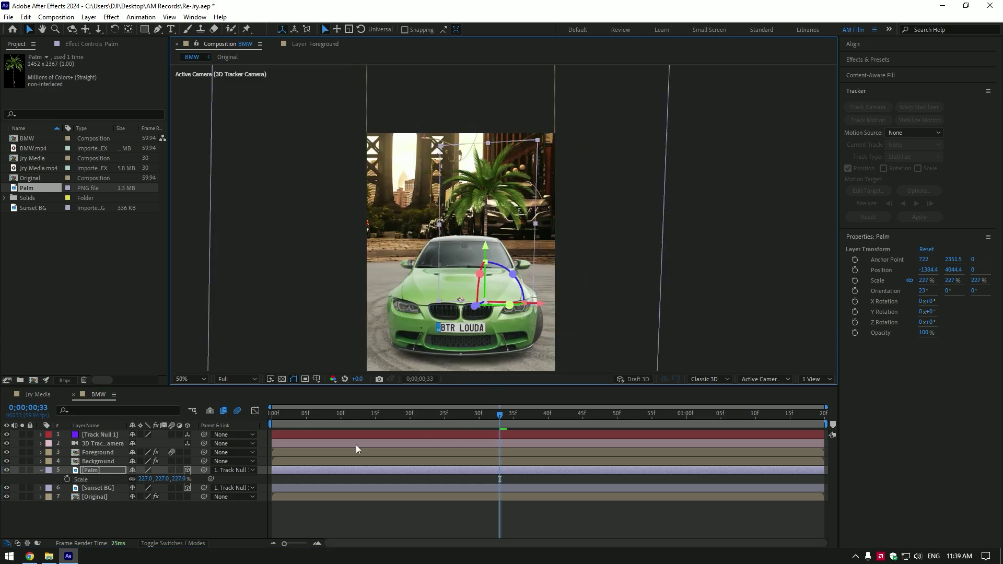
pyautogui.moveTo(502, 412); pyautogui.dragTo(353, 405)
# Step: Keyframe Palm's Orientation at 23° on frame 12 and re-tilt it to about 8.9° near frame 27
pyautogui.click(90, 471)
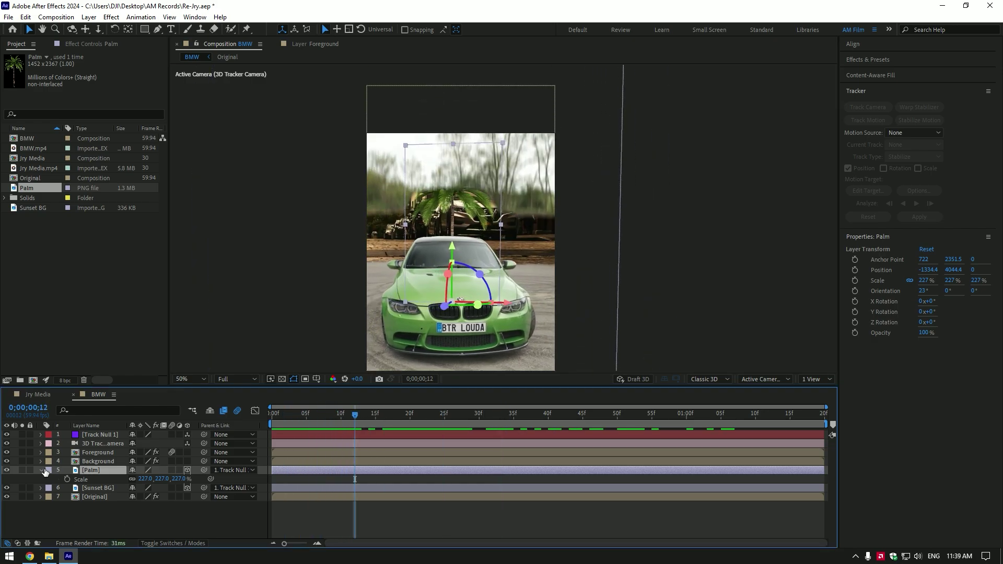
pyautogui.doubleClick(41, 471)
pyautogui.click(67, 481)
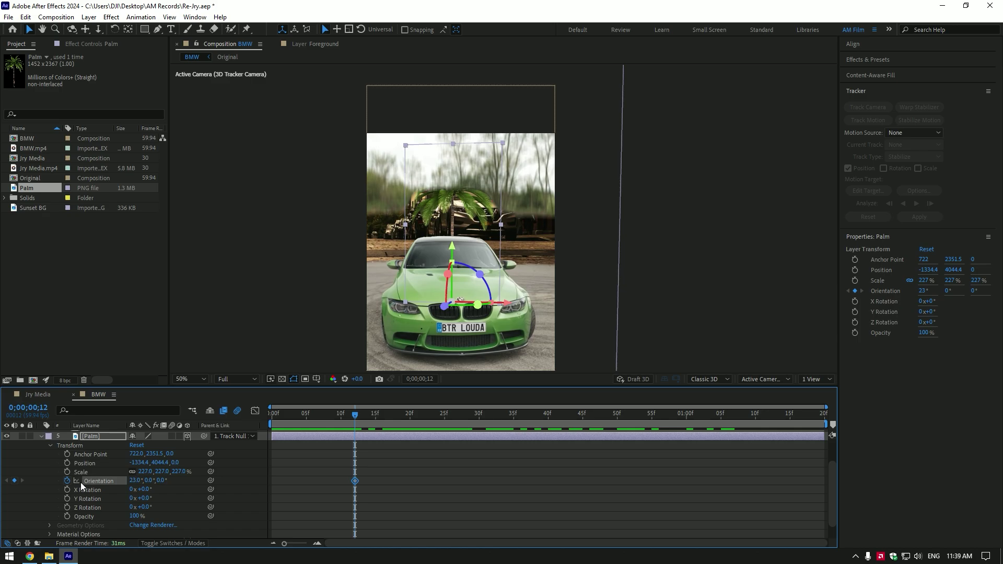
pyautogui.moveTo(459, 279); pyautogui.dragTo(388, 357)
pyautogui.moveTo(355, 413); pyautogui.dragTo(458, 413)
pyautogui.moveTo(472, 289); pyautogui.dragTo(478, 305)
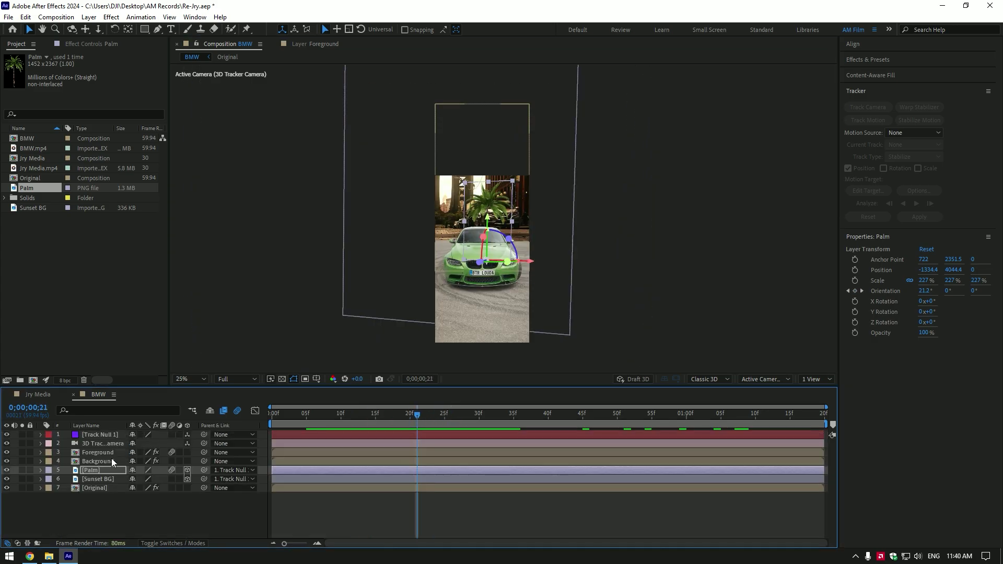
# Step: Move the duplicated palm to the left of the car and make it start later in the clip
pyautogui.moveTo(529, 265); pyautogui.dragTo(483, 265)
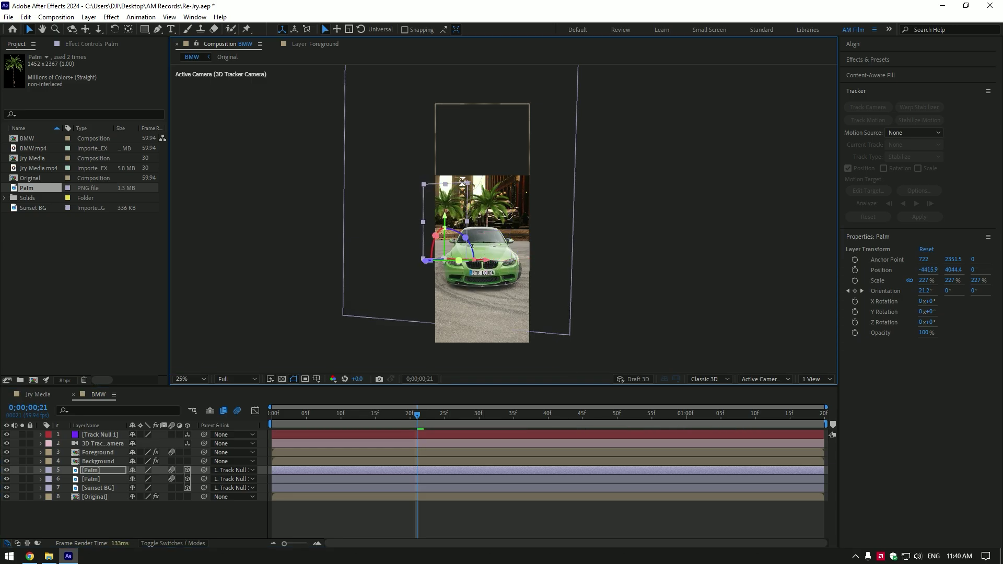
pyautogui.scroll(2, 455, 248)
pyautogui.moveTo(431, 305); pyautogui.dragTo(406, 304)
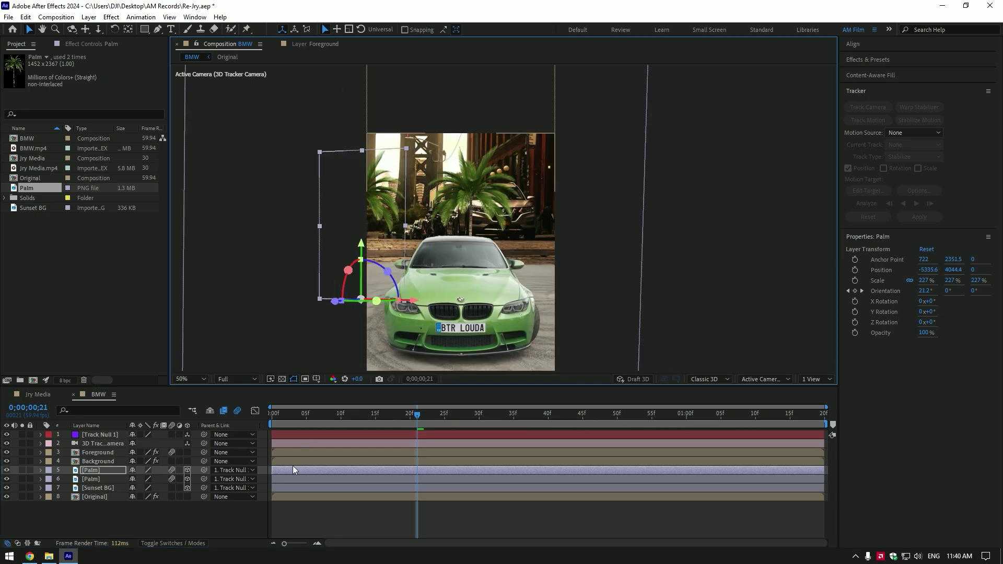
pyautogui.moveTo(287, 469); pyautogui.dragTo(396, 471)
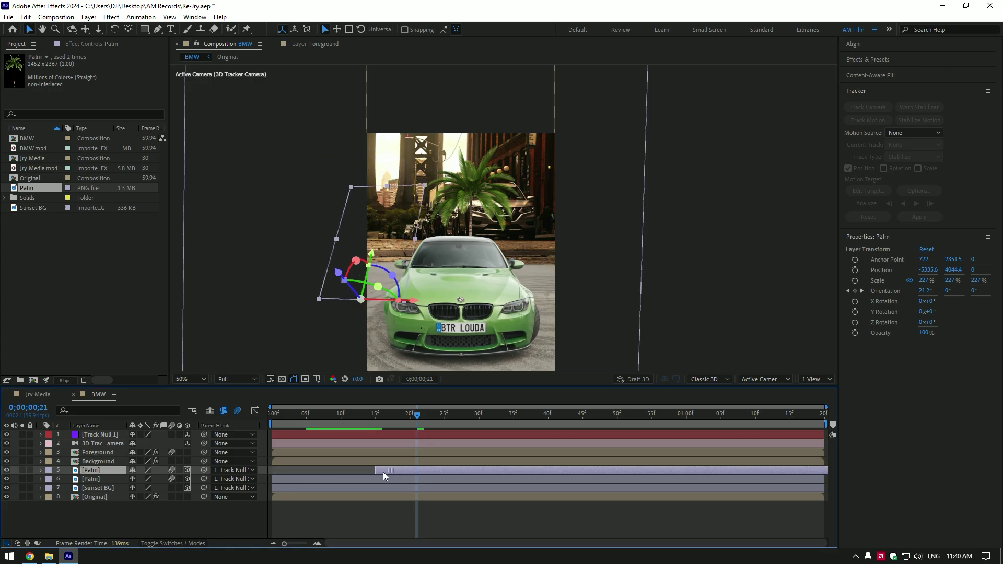
# Step: Scrub through the clip to check both palms, return to frame 20 and select Background
pyautogui.click(296, 419)
pyautogui.moveTo(296, 419); pyautogui.dragTo(662, 418)
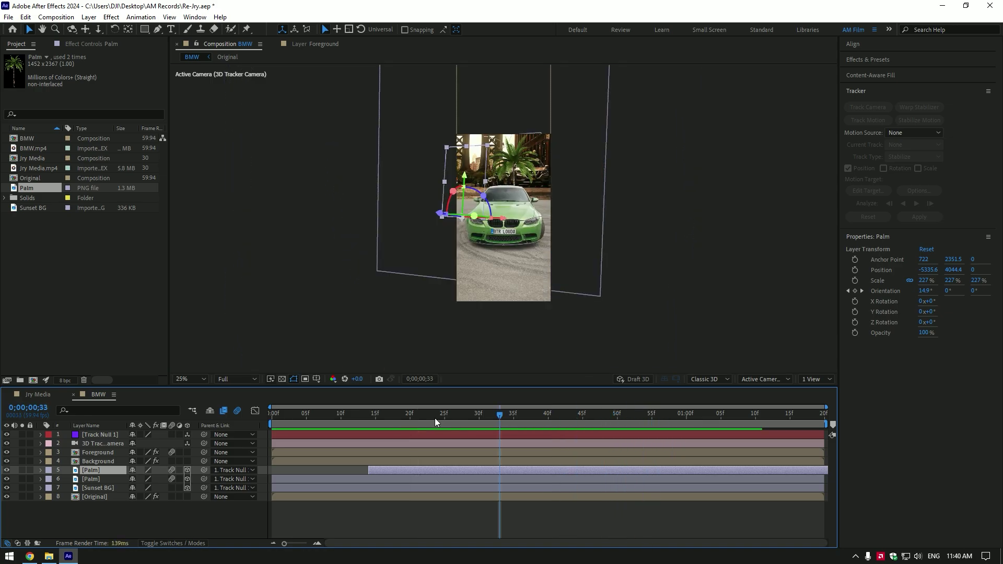
pyautogui.moveTo(434, 418); pyautogui.dragTo(337, 422)
pyautogui.click(97, 460)
# Step: Apply the Exposure and Lumetri Color effects to the Background layer
pyautogui.hotkey('ctrl', 'space')
pyautogui.write('exp')
pyautogui.press('Return')
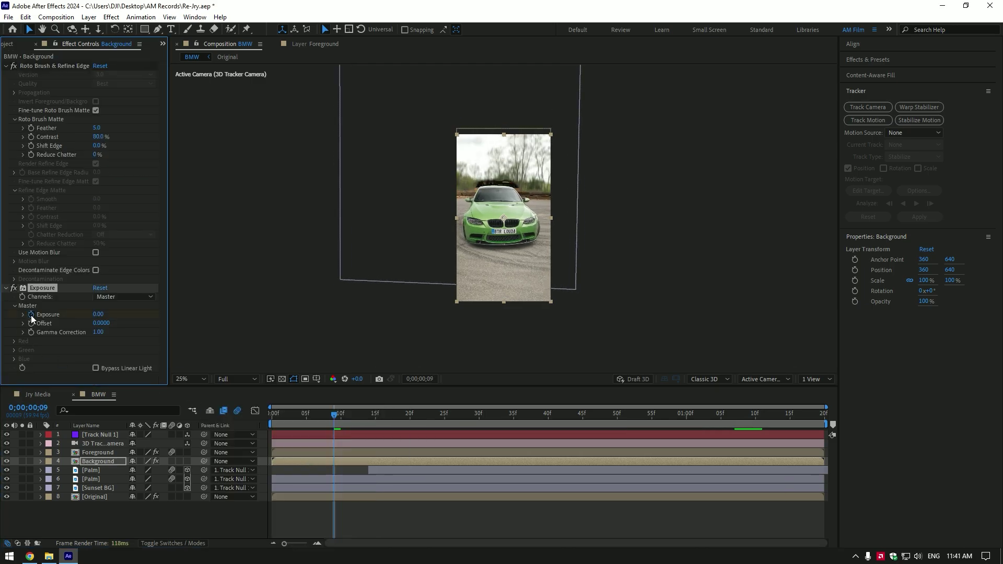
pyautogui.click(5, 66)
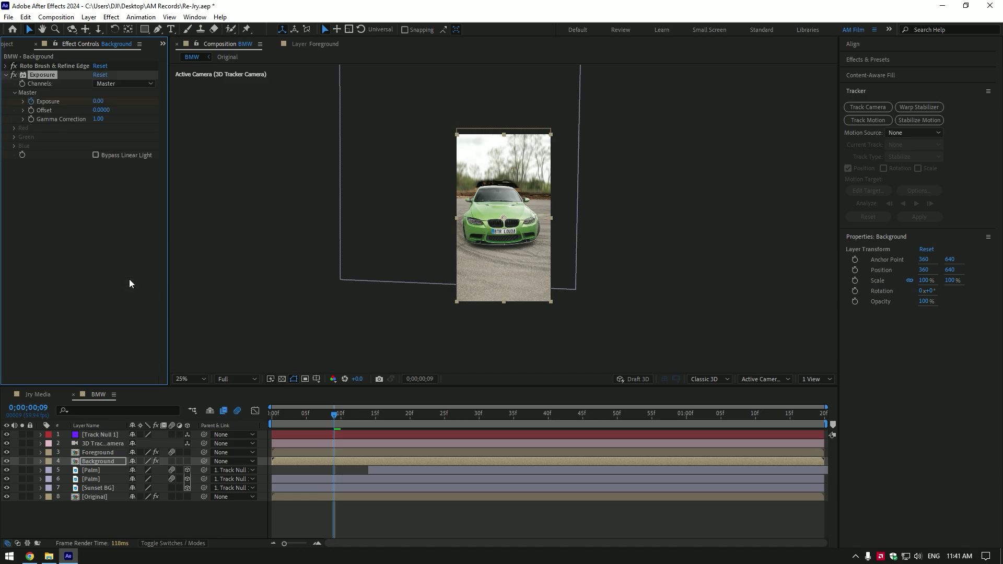
pyautogui.hotkey('ctrl', 'space')
pyautogui.write('lume')
pyautogui.press('Return')
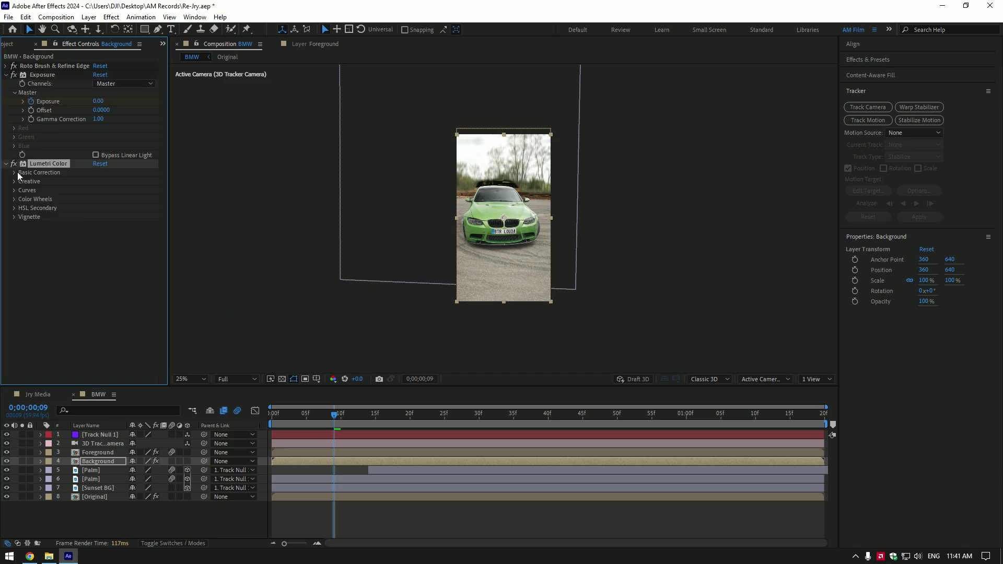
# Step: Set Exposure to -1.32, warm Temperature to 74 and raise Highlights to 20 around frame 14
pyautogui.click(14, 173)
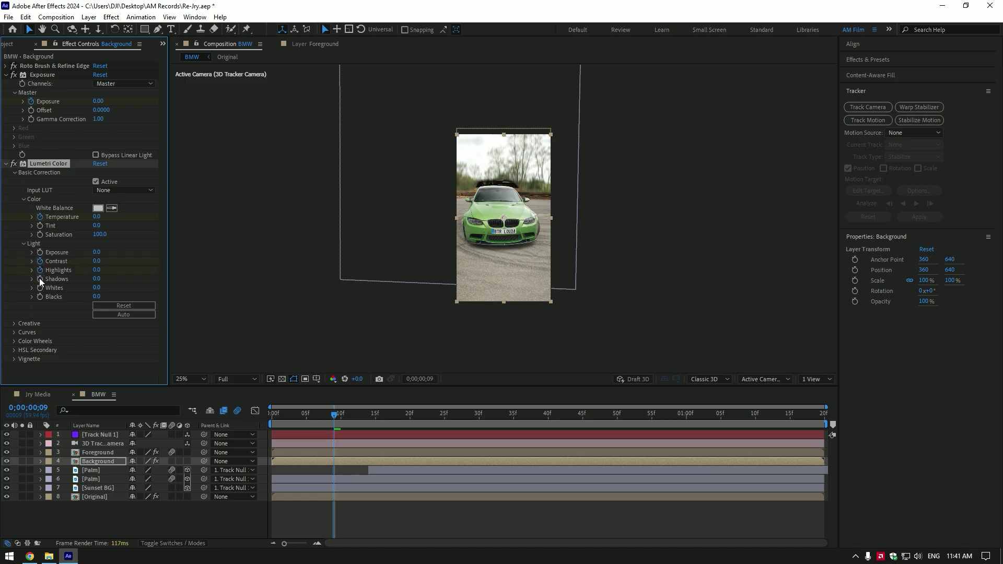
pyautogui.moveTo(335, 414); pyautogui.dragTo(373, 418)
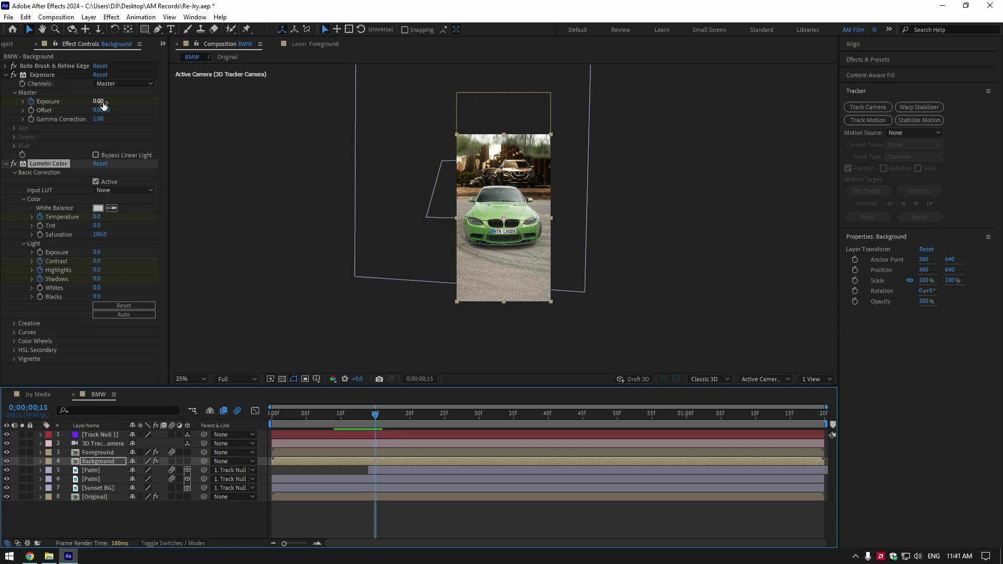
pyautogui.moveTo(99, 102); pyautogui.dragTo(39, 106)
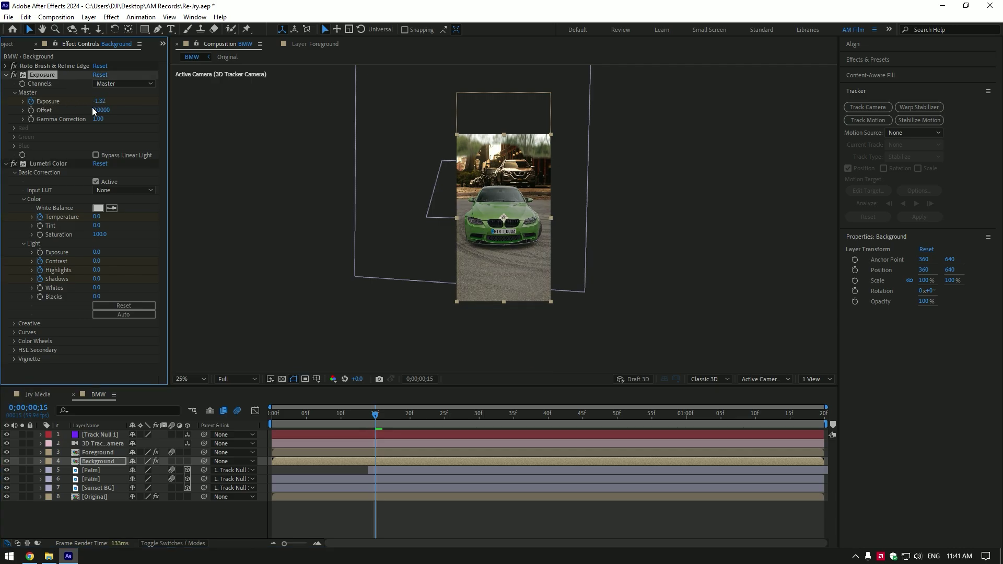
pyautogui.moveTo(109, 215); pyautogui.dragTo(250, 217)
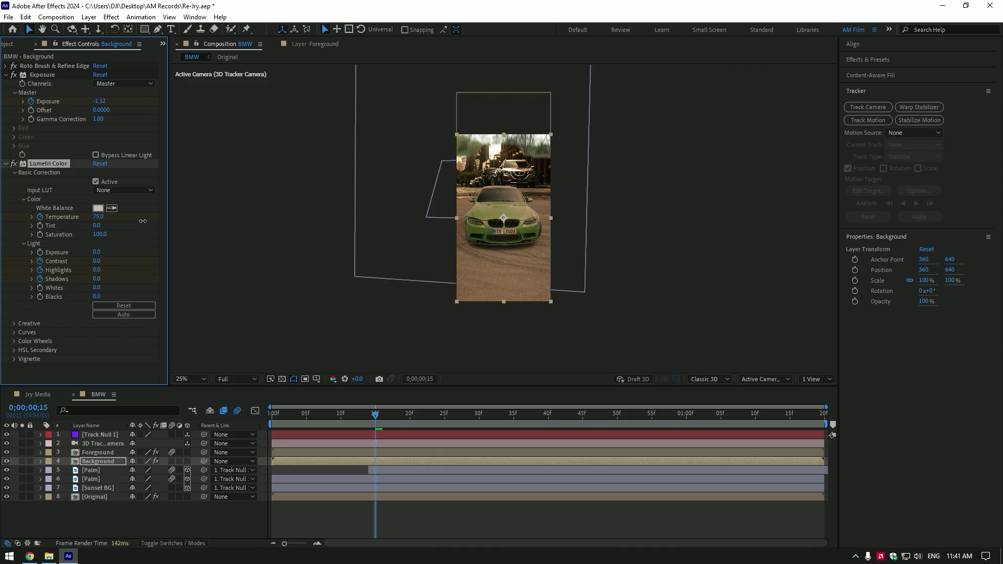
pyautogui.press('.')
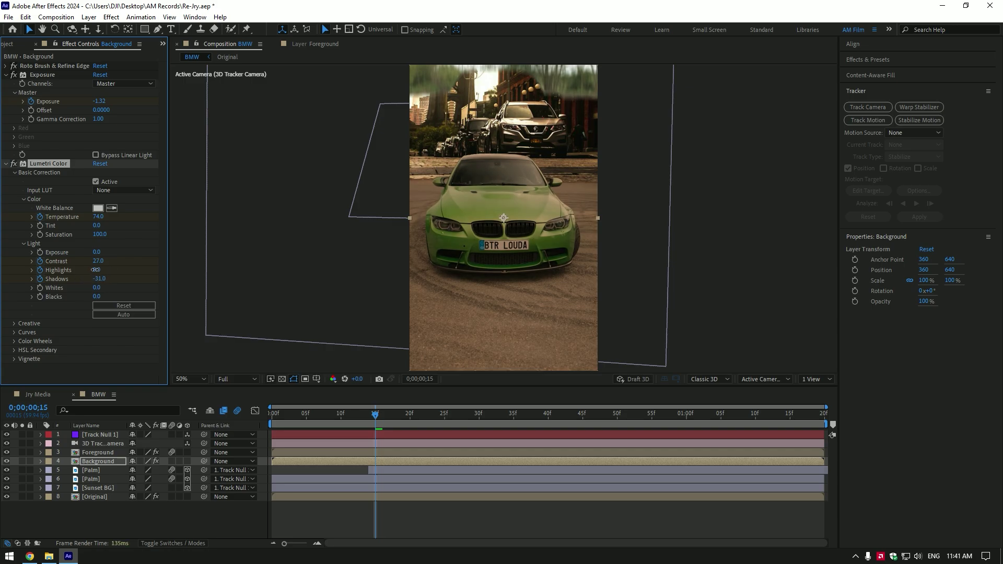
pyautogui.moveTo(95, 270); pyautogui.dragTo(105, 269)
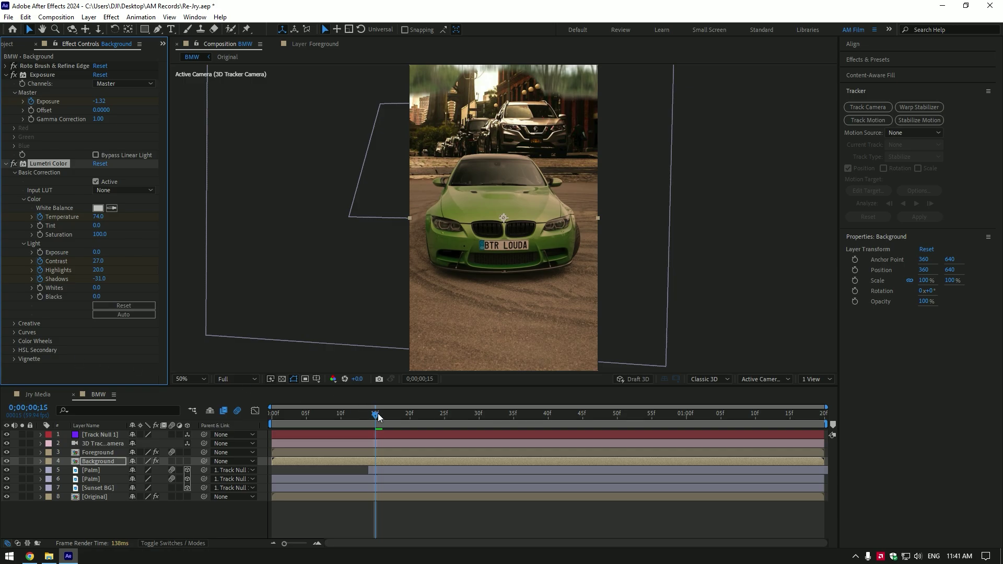
# Step: Return to frame 5 and collapse the Lumetri Color and Exposure settings in Effect Controls
pyautogui.moveTo(378, 417); pyautogui.dragTo(410, 418)
pyautogui.scroll(-2, 424, 299)
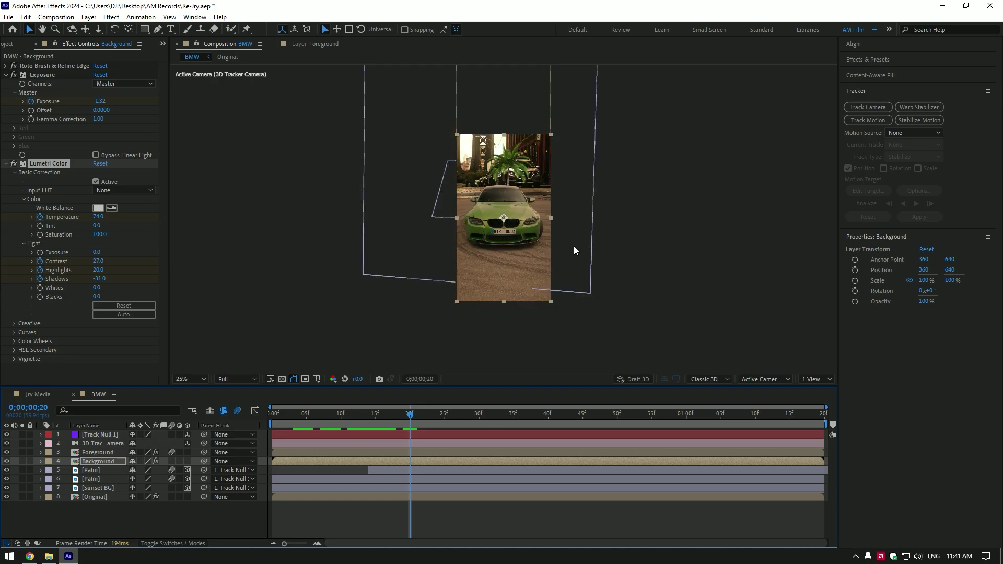
pyautogui.moveTo(410, 415); pyautogui.dragTo(306, 416)
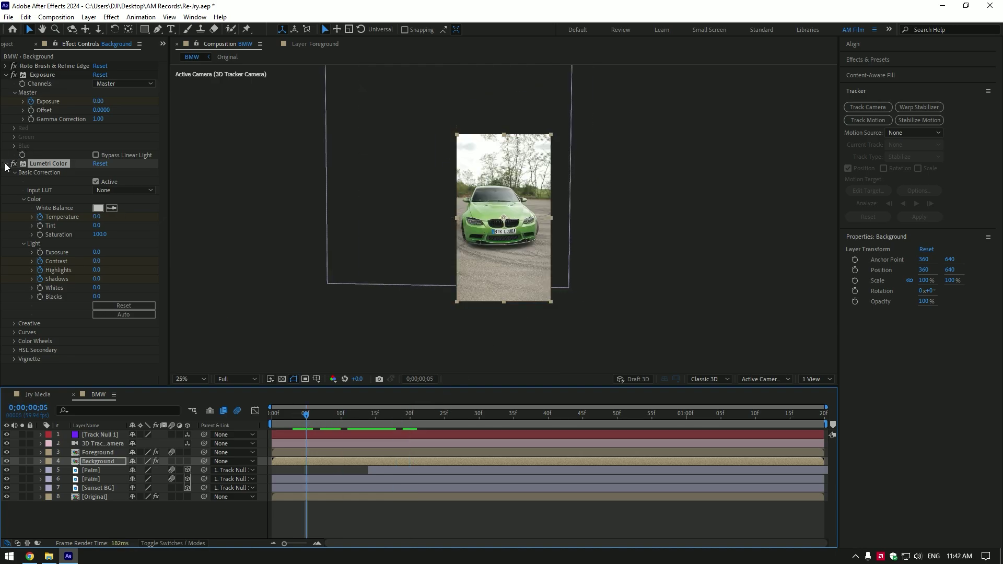
pyautogui.click(6, 164)
pyautogui.click(6, 75)
pyautogui.click(366, 429)
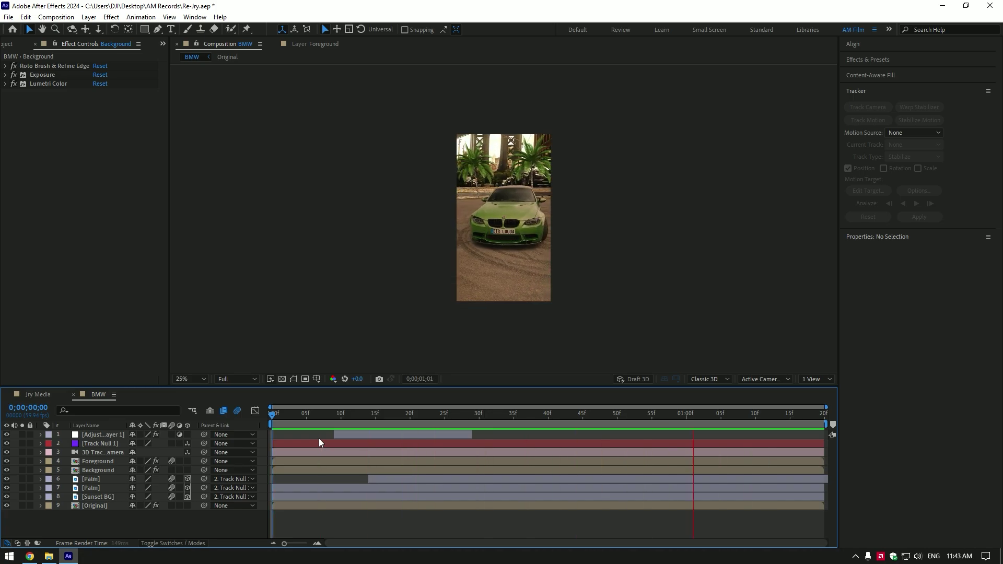
# Step: Reveal both palms' Orientation keyframes, shift the second palm's keyframe later, and Easy Ease both
pyautogui.press('space')
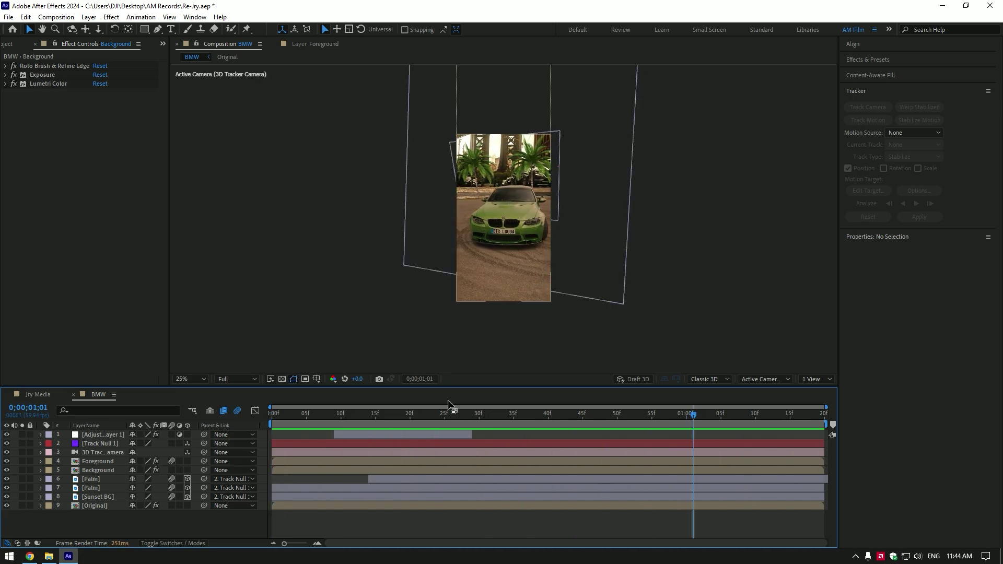
pyautogui.click(91, 479)
pyautogui.press('u')
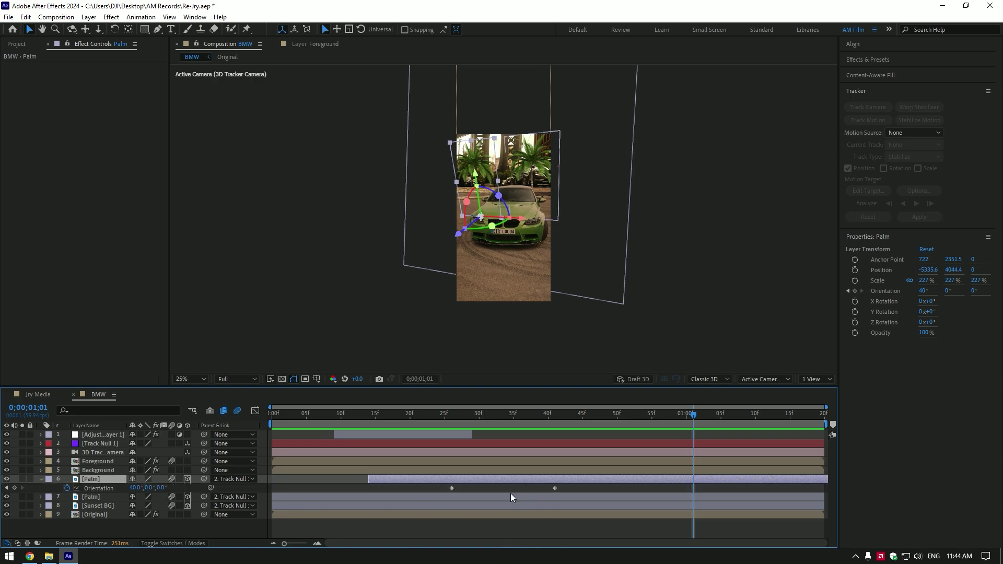
pyautogui.click(513, 497)
pyautogui.press('u')
pyautogui.moveTo(459, 507); pyautogui.dragTo(413, 488)
pyautogui.press('F9')
pyautogui.moveTo(527, 506); pyautogui.dragTo(344, 504)
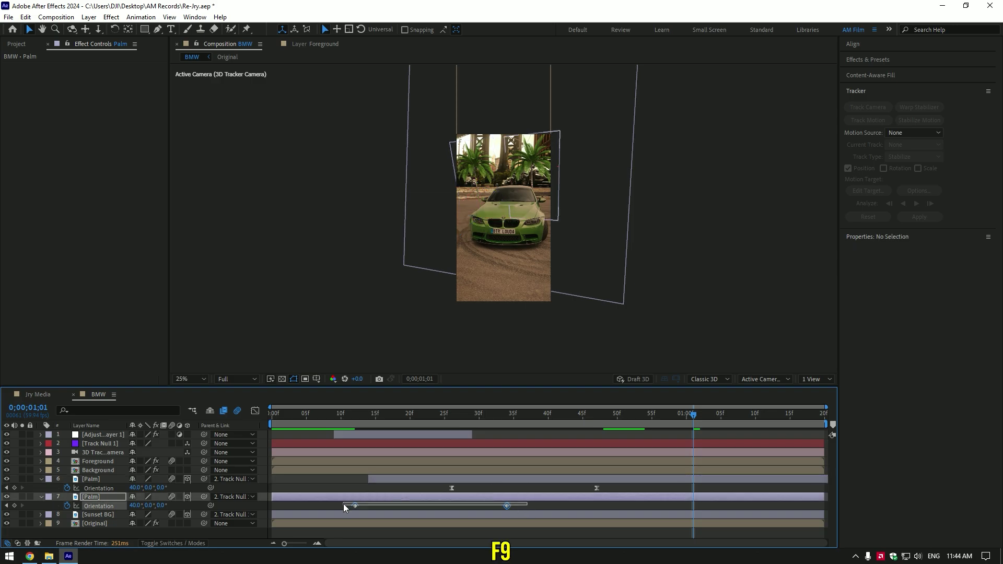
pyautogui.press('F9')
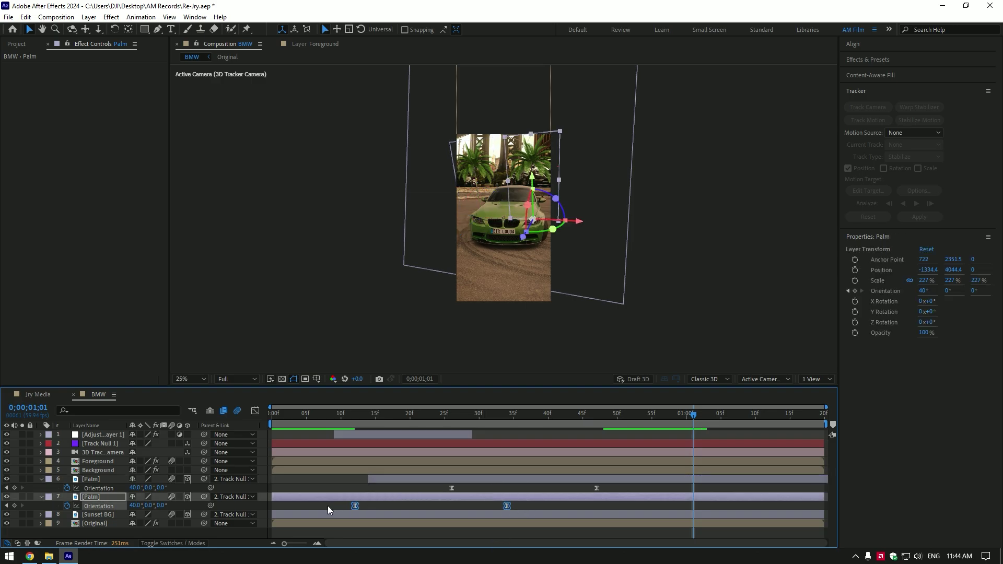
# Step: In the speed graph, lengthen the ease into the first palm's last Orientation keyframe
pyautogui.click(255, 410)
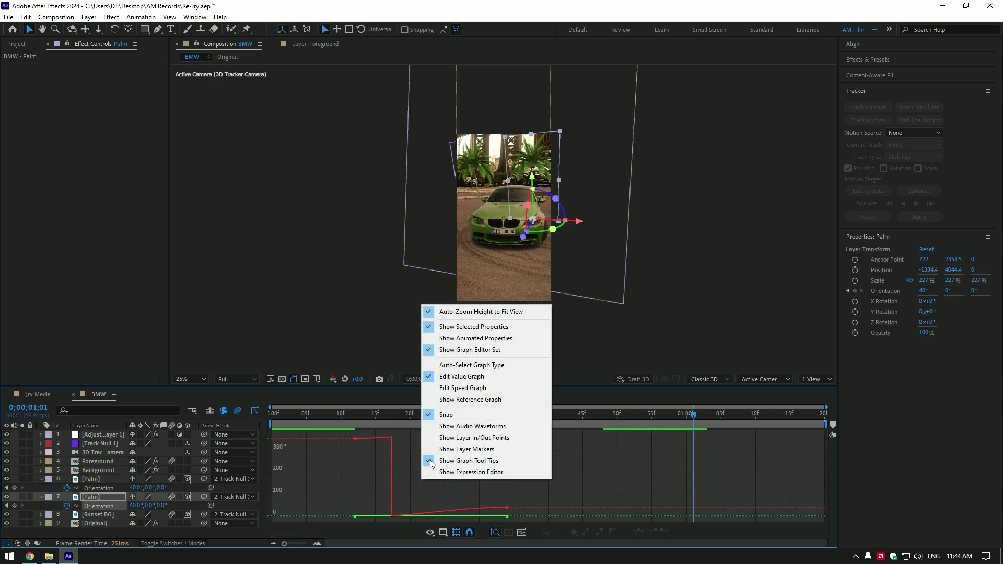
pyautogui.rightClick(422, 480)
pyautogui.click(447, 388)
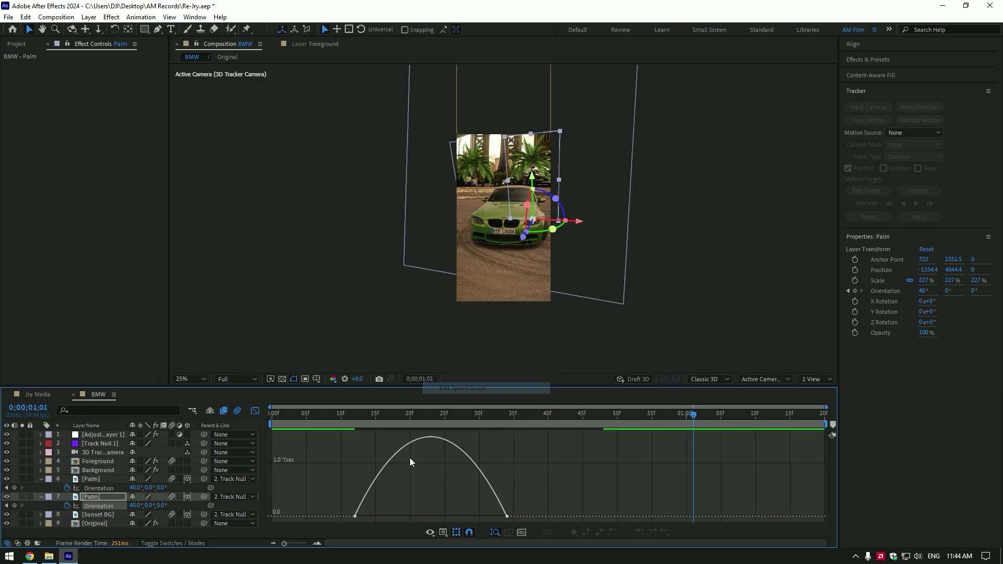
pyautogui.moveTo(325, 493); pyautogui.dragTo(419, 518)
pyautogui.click(482, 517)
pyautogui.moveTo(490, 521); pyautogui.dragTo(502, 519)
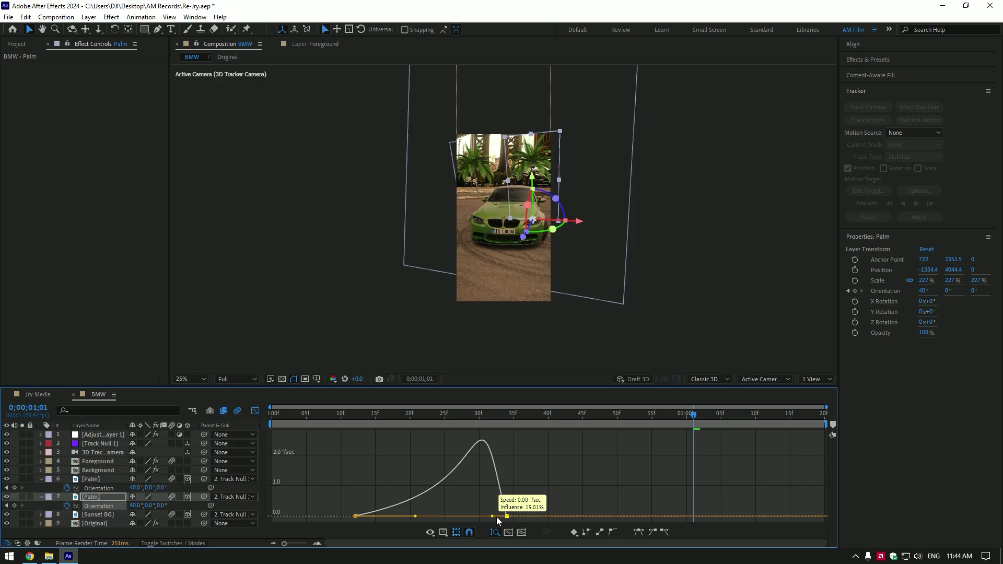
pyautogui.click(256, 411)
# Step: Lengthen the second palm's ease out and ease in on its speed curve, then preview
pyautogui.moveTo(448, 488); pyautogui.dragTo(606, 494)
pyautogui.click(255, 411)
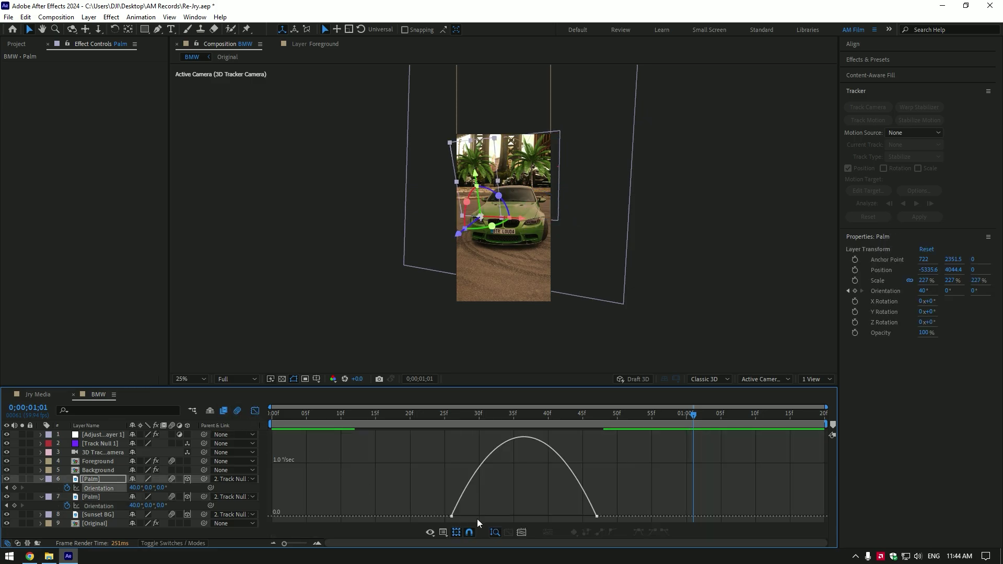
pyautogui.click(452, 516)
pyautogui.moveTo(475, 516); pyautogui.dragTo(511, 518)
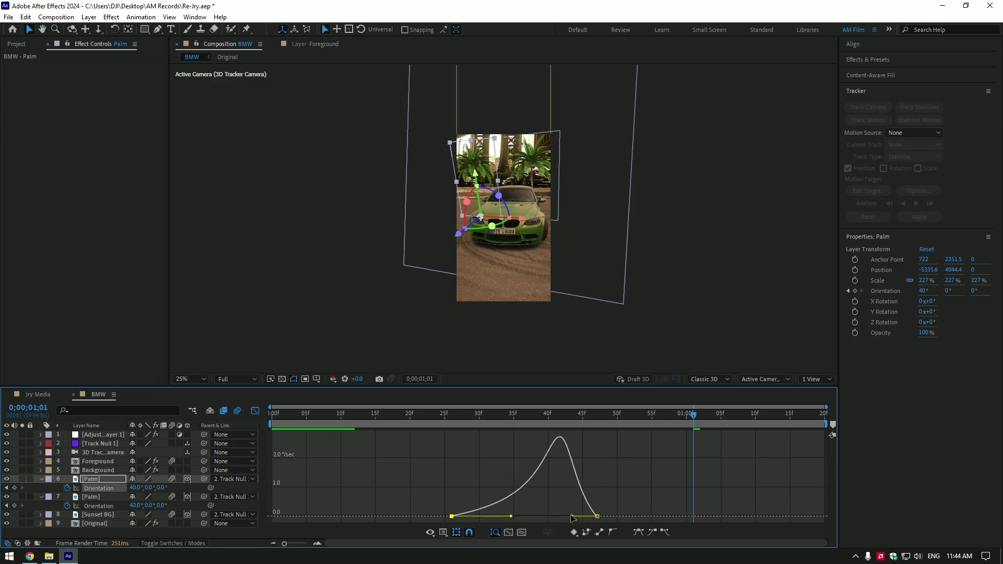
pyautogui.moveTo(572, 517); pyautogui.dragTo(582, 518)
pyautogui.click(256, 411)
pyautogui.press('space')
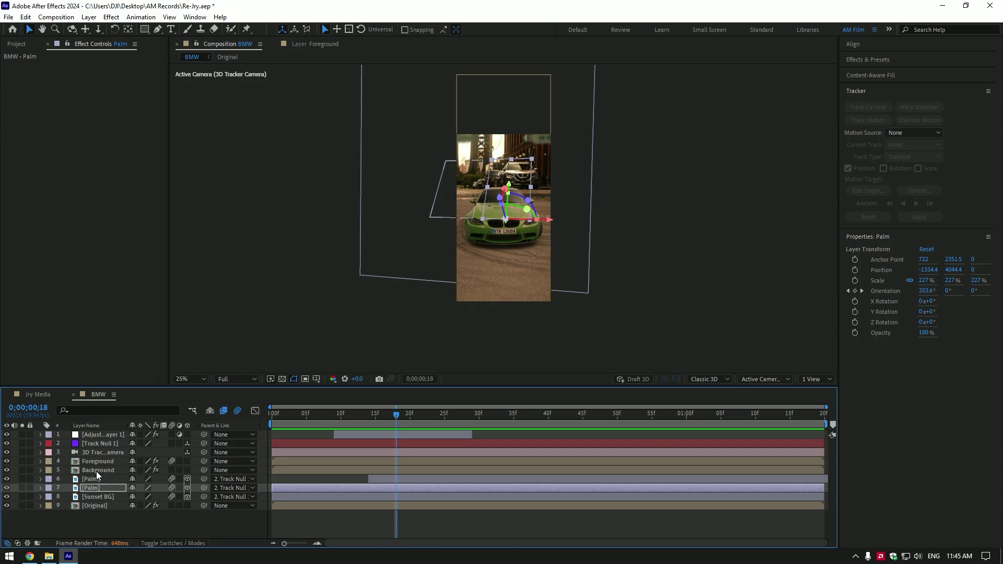
# Step: Camera-track Background, pick ground track points near the bottom, and create a text layer and camera there
pyautogui.click(98, 470)
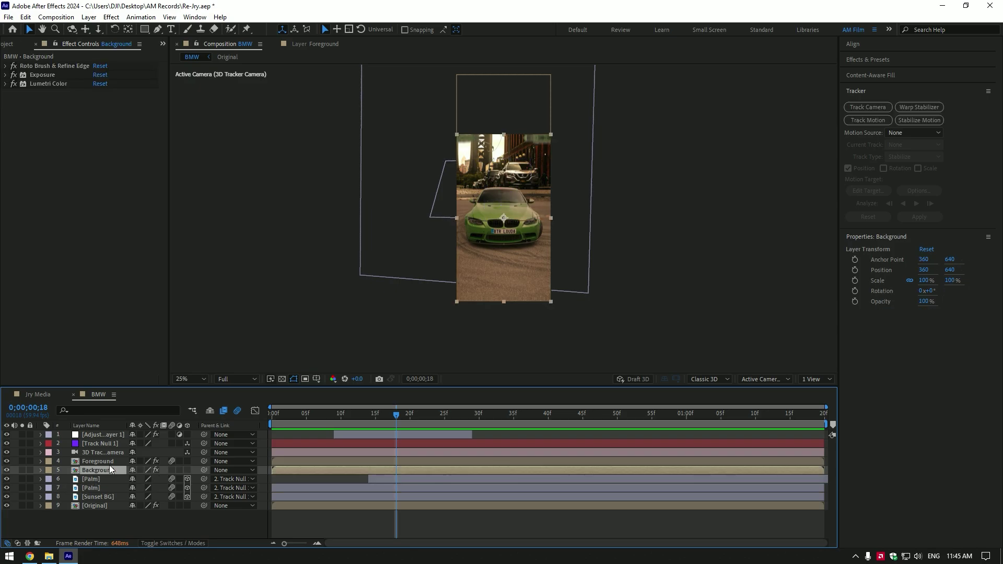
pyautogui.click(862, 108)
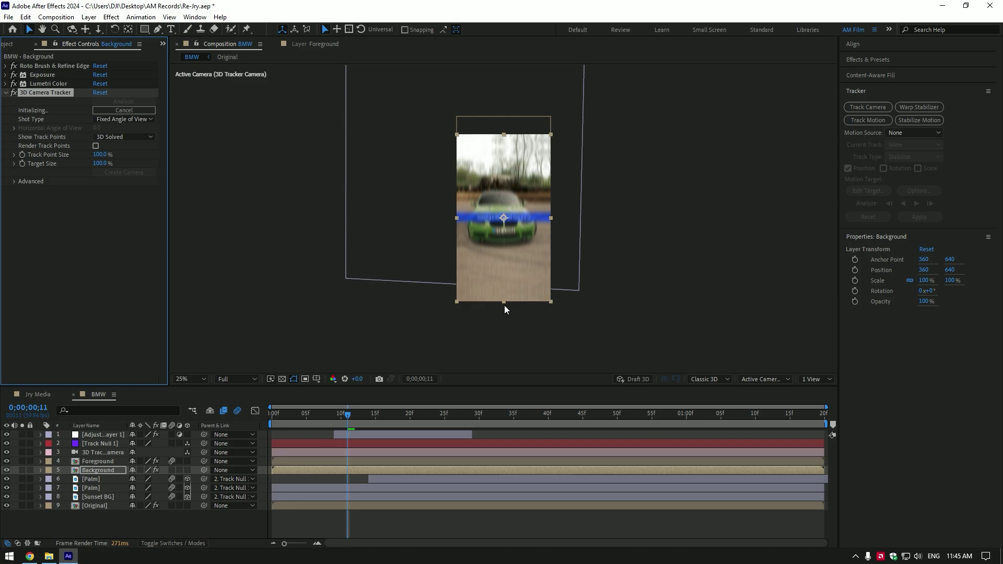
pyautogui.click(13, 181)
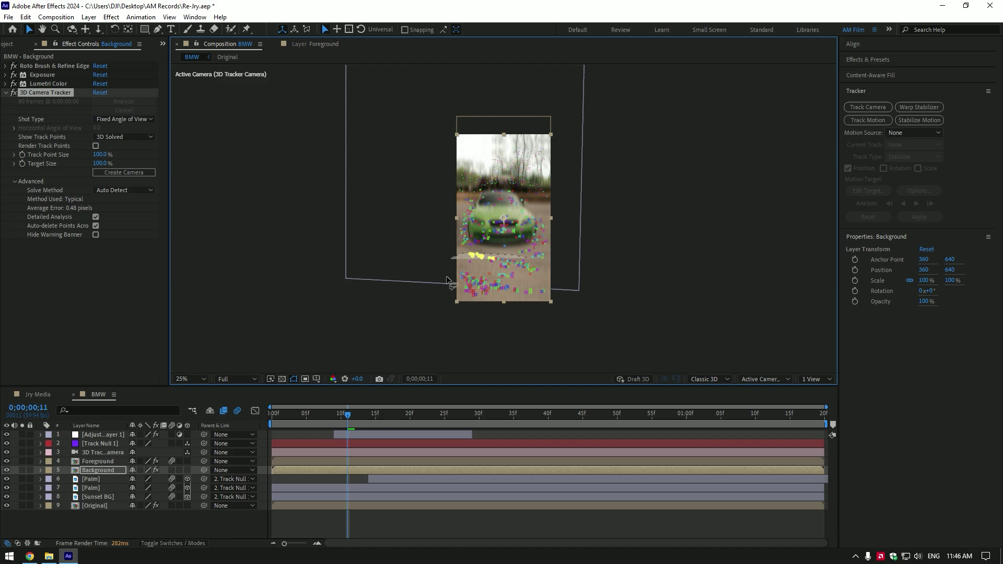
pyautogui.moveTo(448, 281); pyautogui.dragTo(566, 280)
pyautogui.rightClick(488, 272)
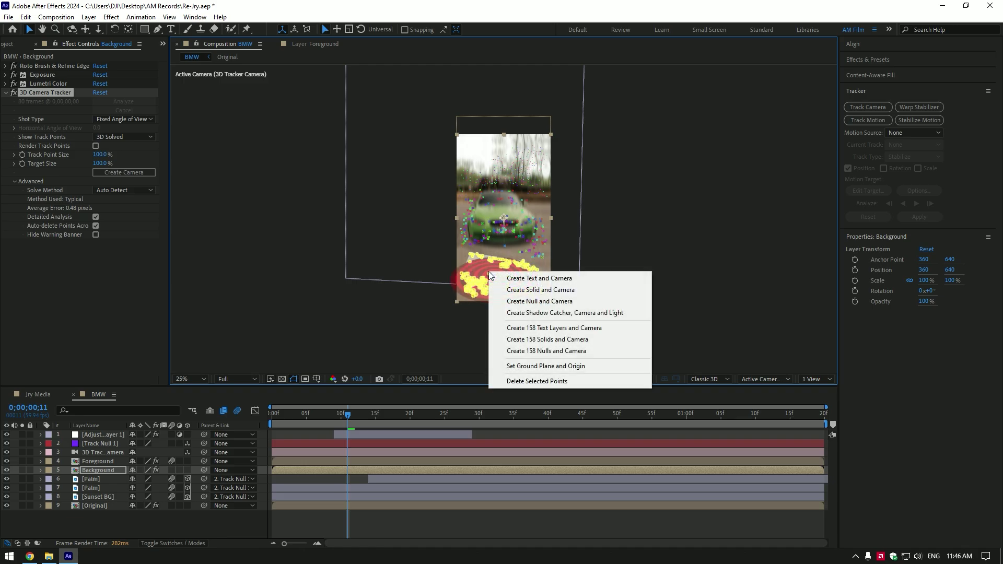
pyautogui.click(561, 278)
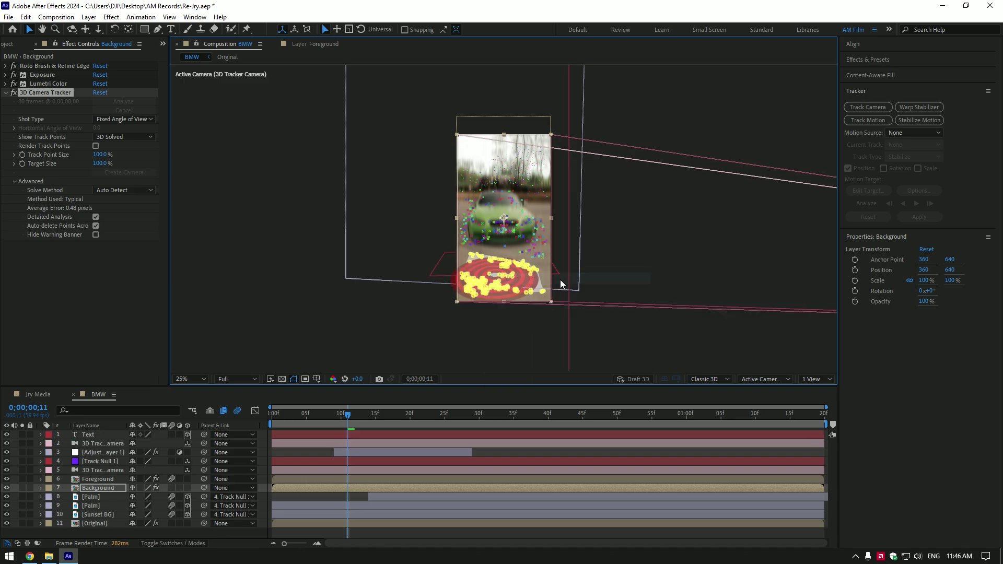
pyautogui.click(84, 437)
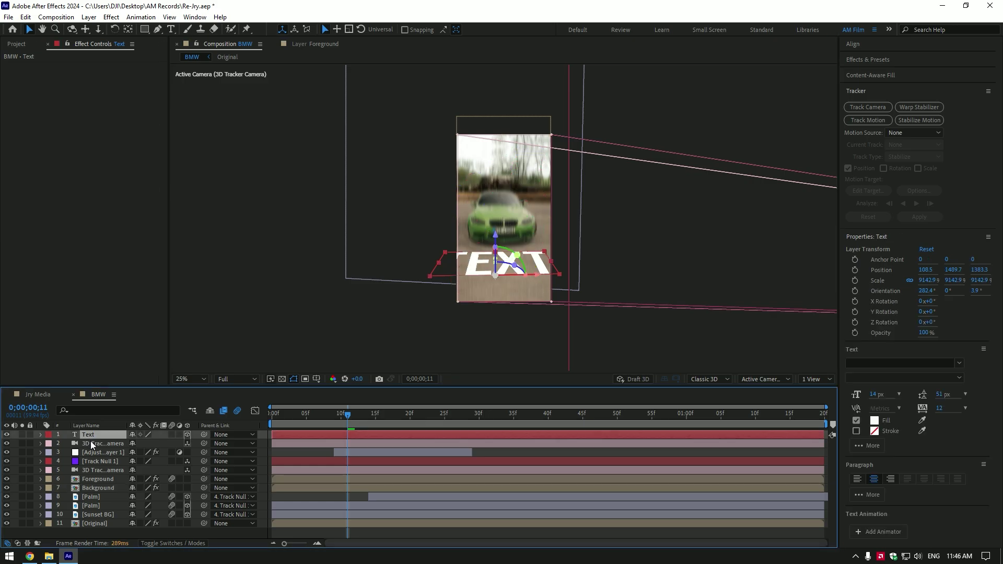
# Step: Move Text and the tracker camera below Foreground and hide the adjustment layer's blur
pyautogui.keyDown('shift'); pyautogui.click(89, 443); pyautogui.keyUp('shift')
pyautogui.moveTo(93, 434); pyautogui.dragTo(102, 485)
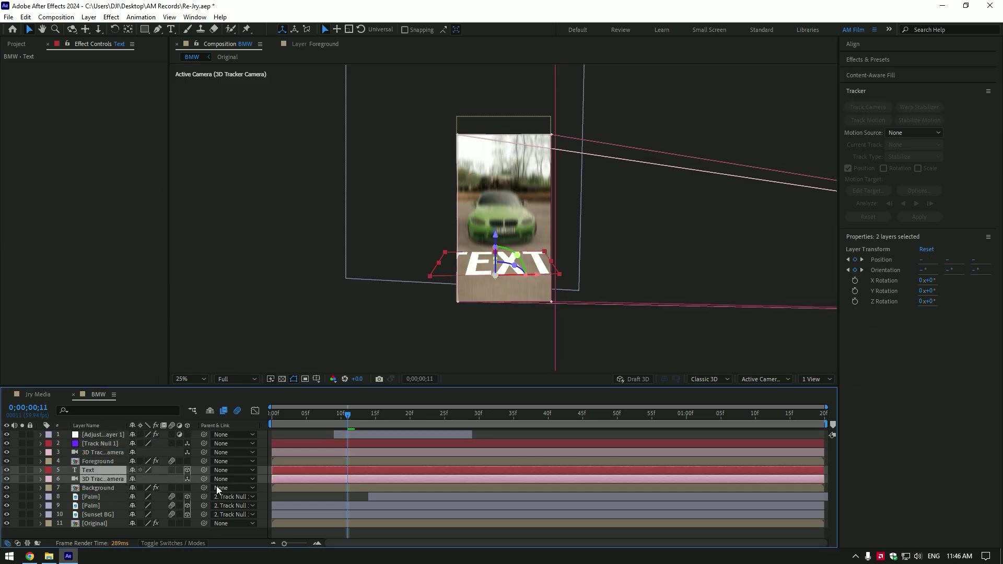
pyautogui.click(89, 435)
pyautogui.press('pageup')
pyautogui.press('pageup')
pyautogui.click(6, 435)
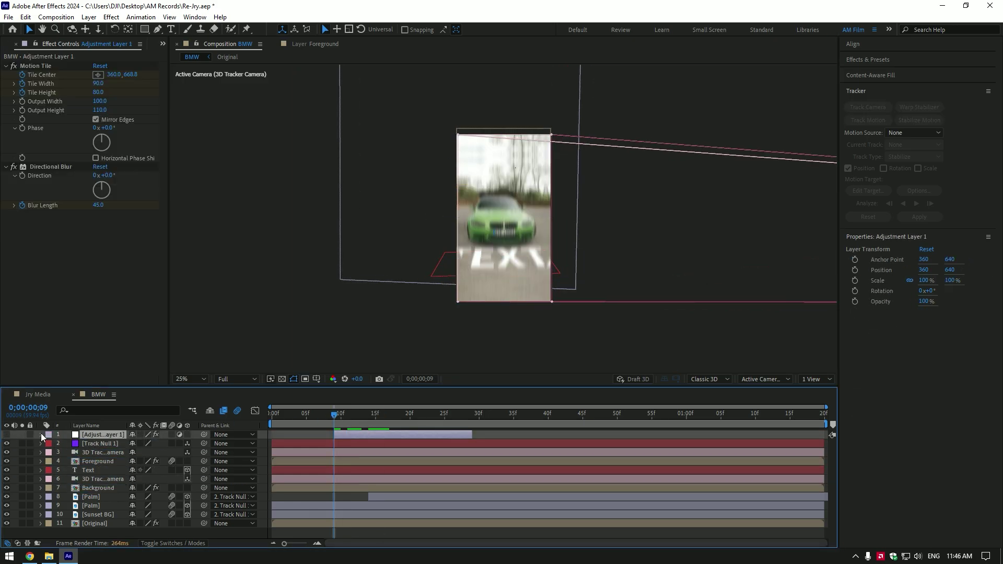
pyautogui.moveTo(343, 419)
pyautogui.mouseDown()
pyautogui.moveTo(356, 418)
pyautogui.moveTo(335, 420)
pyautogui.mouseUp()
# Step: Trim the Text layer to run from frame 9 to frame 32
pyautogui.click(276, 473)
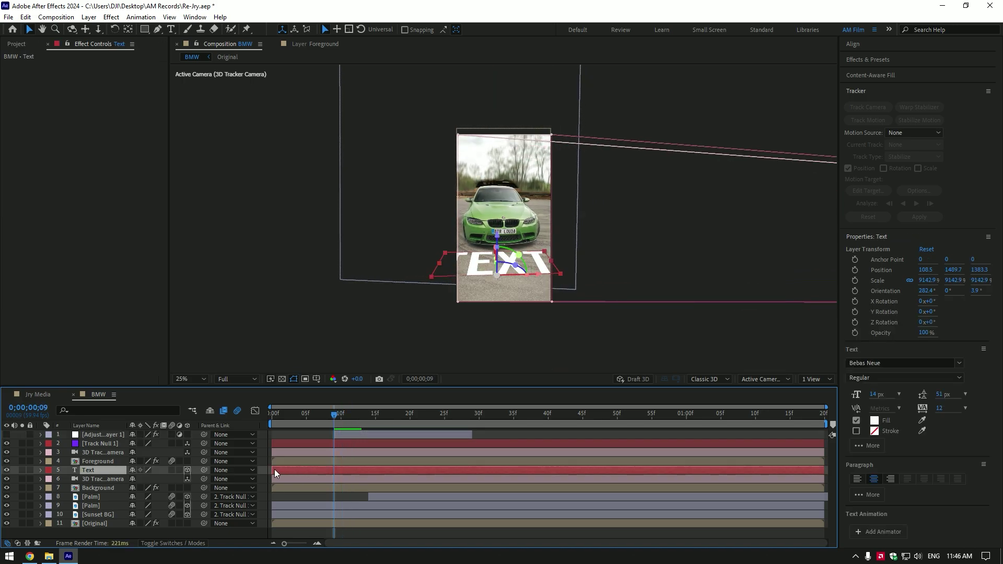
pyautogui.moveTo(273, 470); pyautogui.dragTo(334, 471)
pyautogui.moveTo(335, 416); pyautogui.dragTo(495, 419)
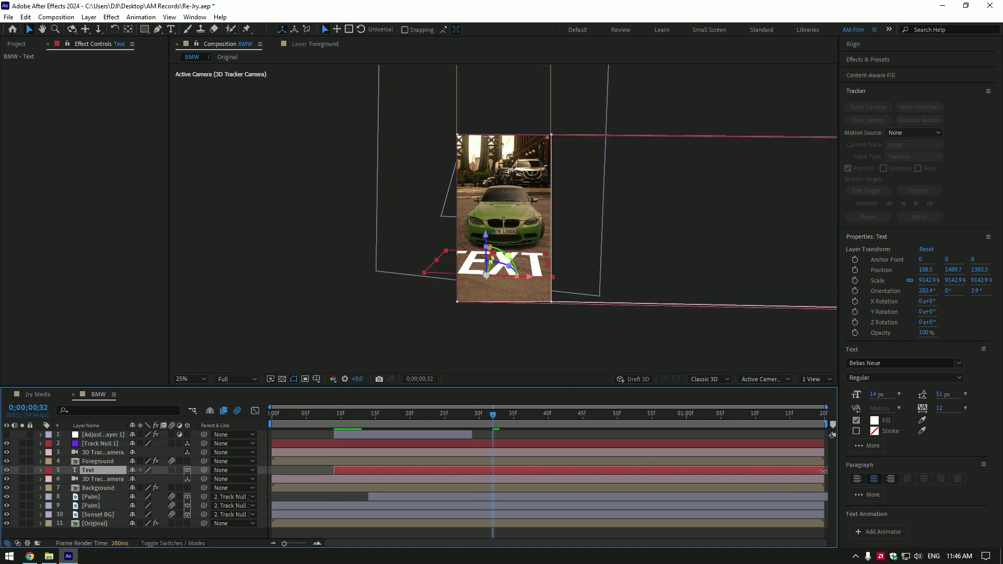
pyautogui.moveTo(823, 470); pyautogui.dragTo(492, 473)
pyautogui.moveTo(494, 416); pyautogui.dragTo(396, 421)
# Step: Set the AM FILM text to 5 px and move it right and slightly up
pyautogui.click(171, 30)
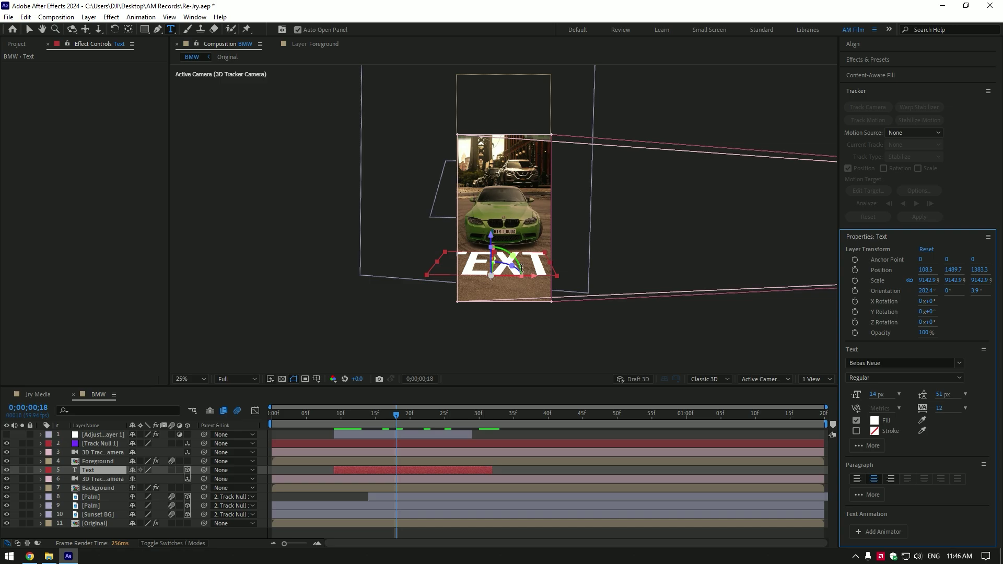
pyautogui.click(522, 269)
pyautogui.hotkey('ctrl', 'a')
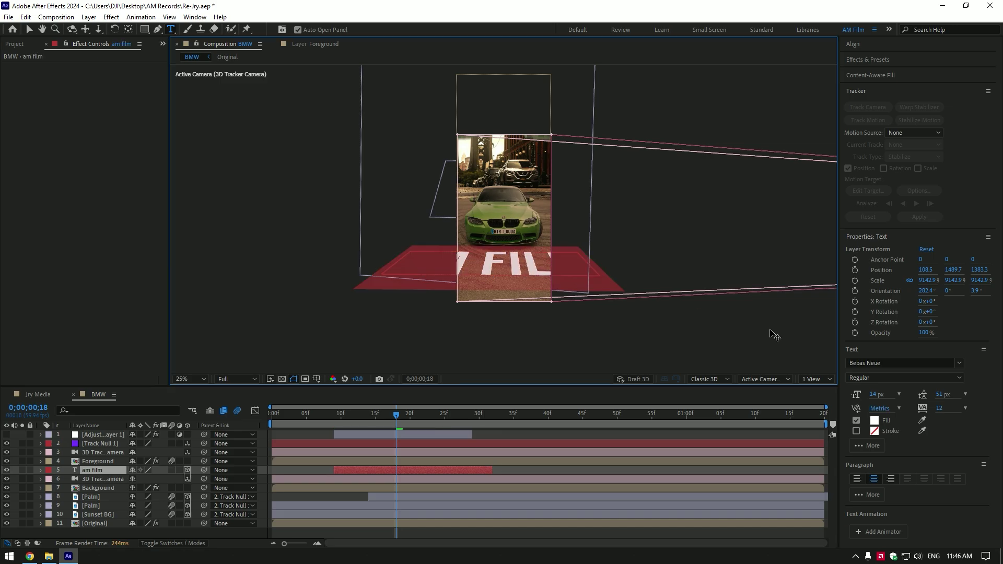
pyautogui.moveTo(877, 395); pyautogui.dragTo(872, 395)
pyautogui.click(103, 471)
pyautogui.moveTo(533, 276); pyautogui.dragTo(548, 274)
# Step: Add a Tracking text animator with an Opacity property set to 0%
pyautogui.moveTo(509, 236); pyautogui.dragTo(509, 234)
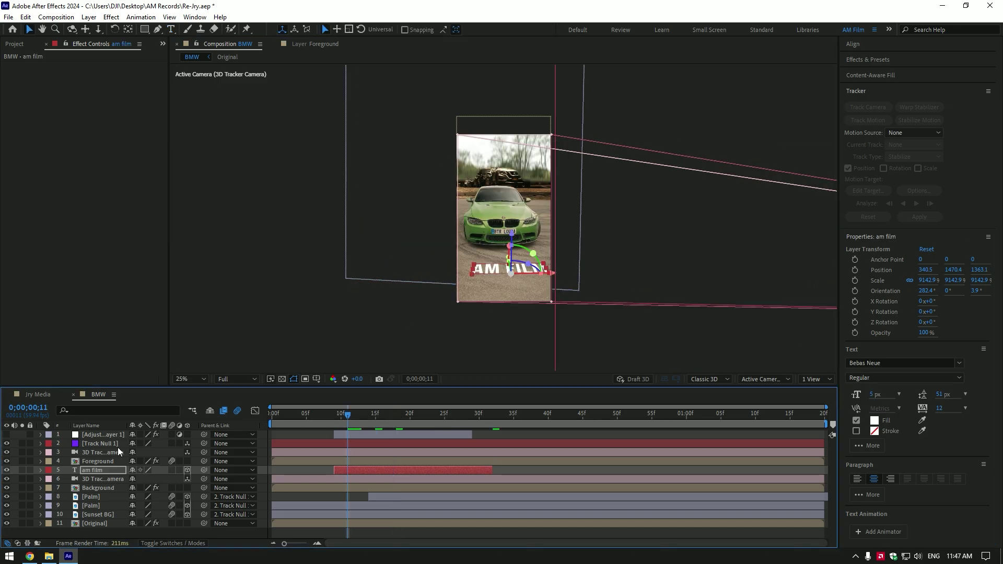
pyautogui.click(41, 470)
pyautogui.click(193, 479)
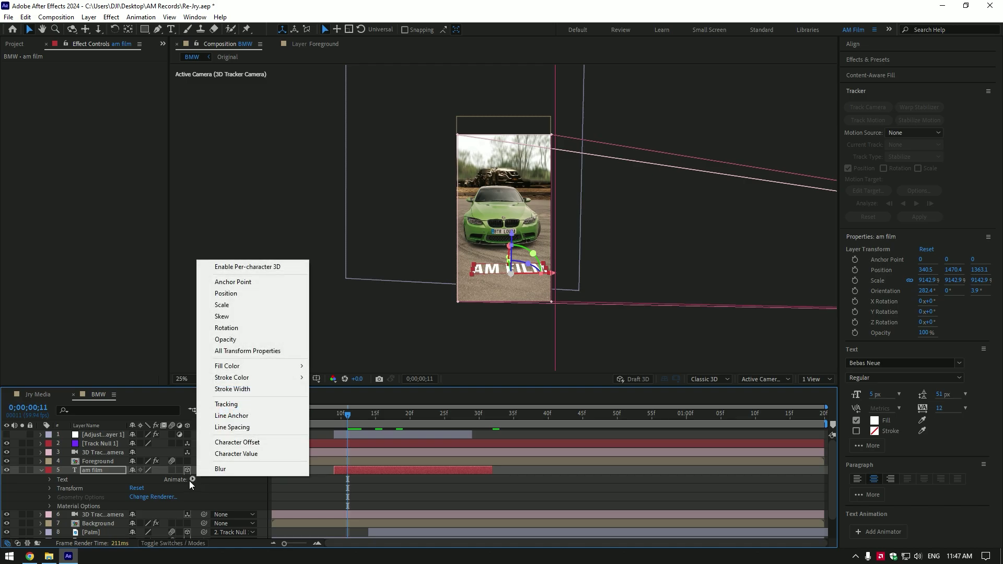
pyautogui.click(230, 412)
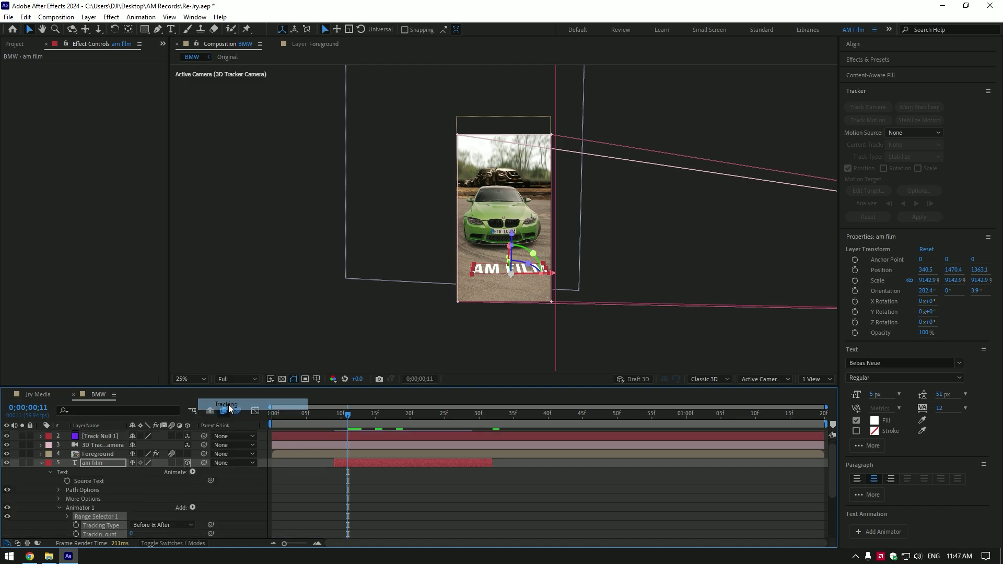
pyautogui.click(192, 507)
pyautogui.moveTo(219, 512)
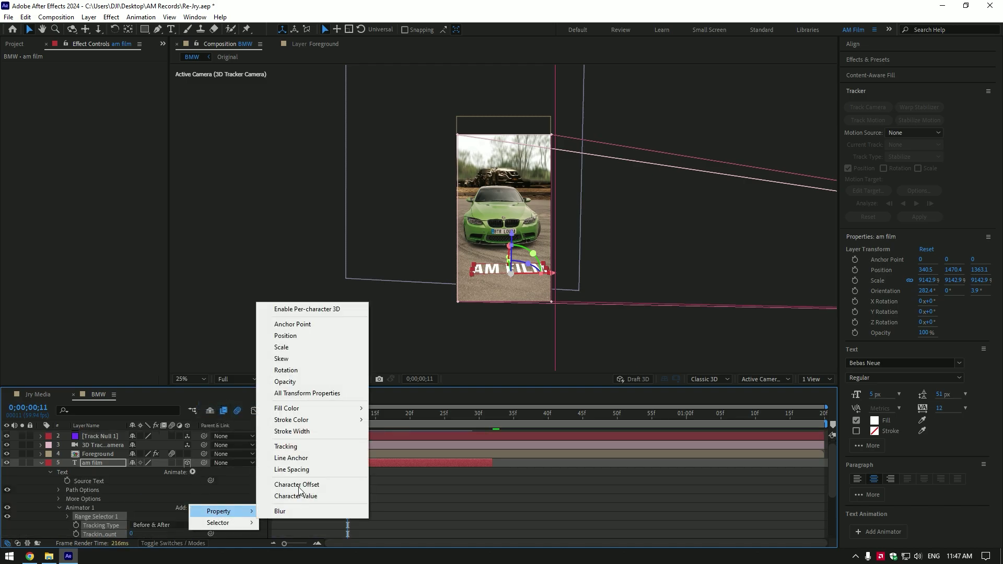
pyautogui.click(301, 384)
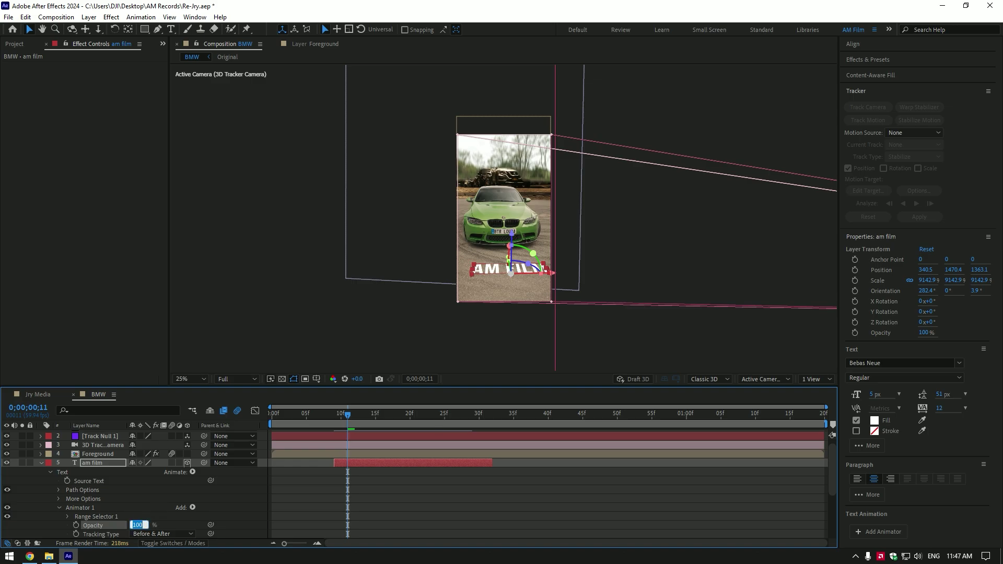
pyautogui.write('0')
pyautogui.press('Return')
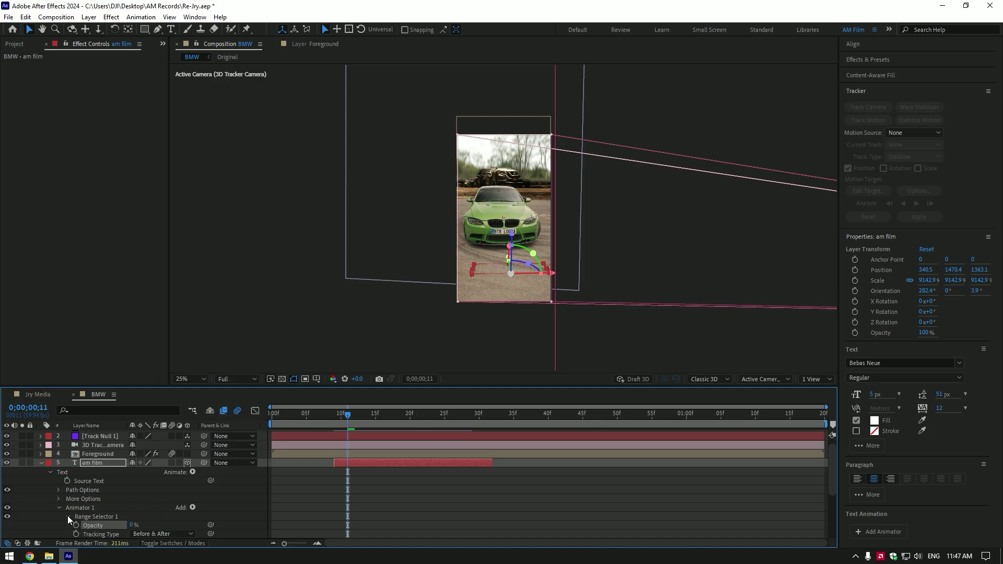
# Step: Keyframe Range Start from 0% at frame 9 to 100% at frame 21, then view Jry Media
pyautogui.click(68, 516)
pyautogui.click(341, 415)
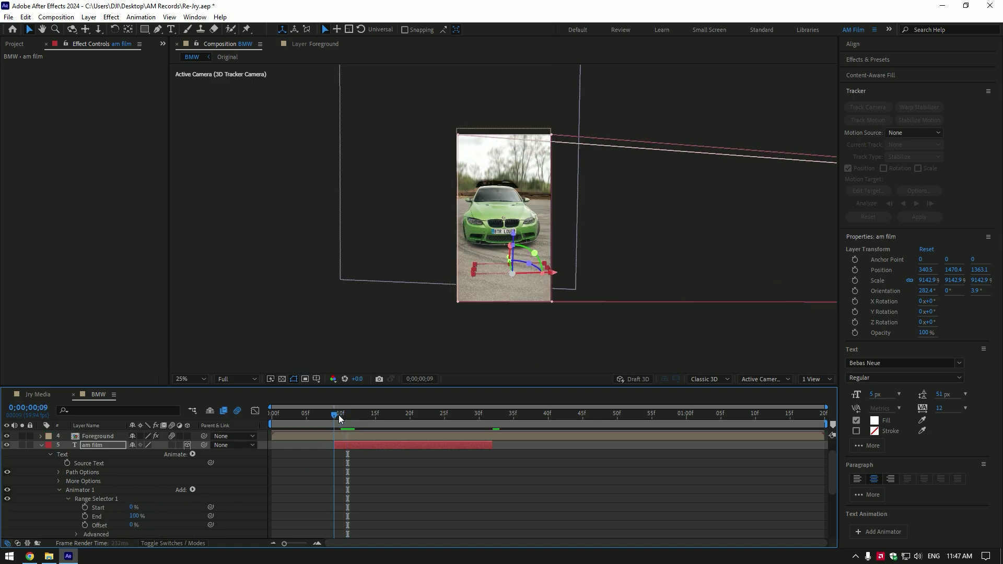
pyautogui.click(334, 416)
pyautogui.click(85, 508)
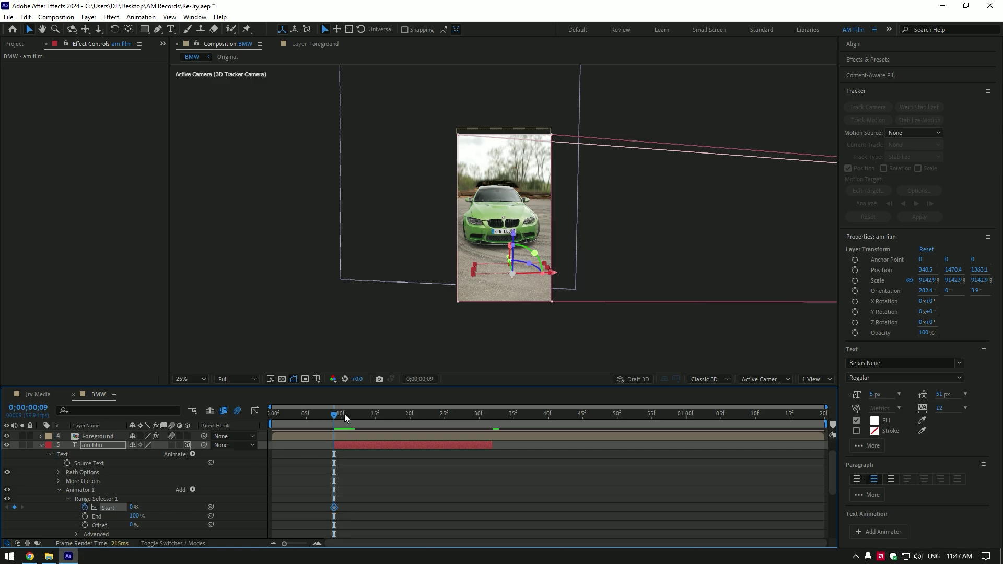
pyautogui.moveTo(355, 414); pyautogui.dragTo(416, 415)
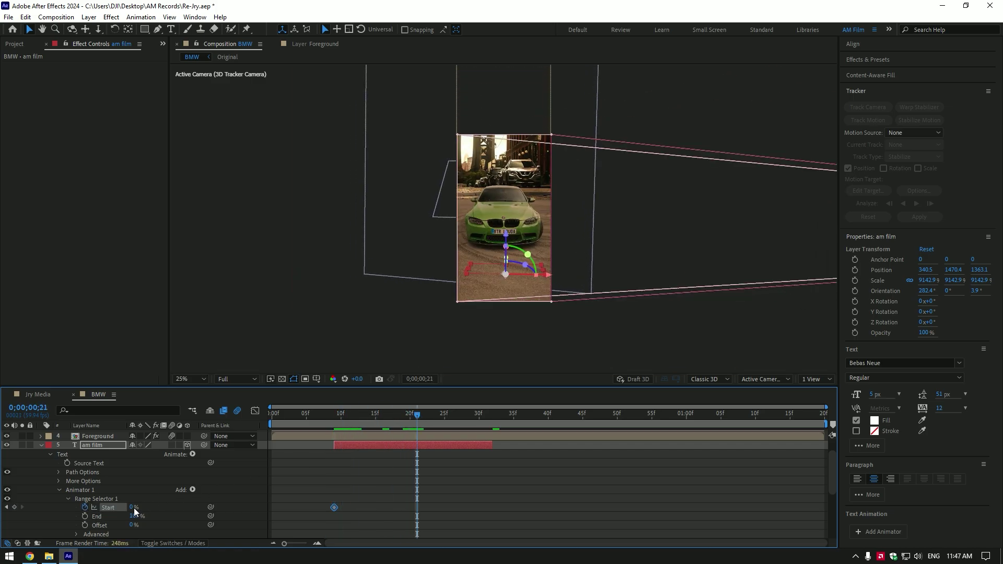
pyautogui.moveTo(204, 506); pyautogui.dragTo(363, 475)
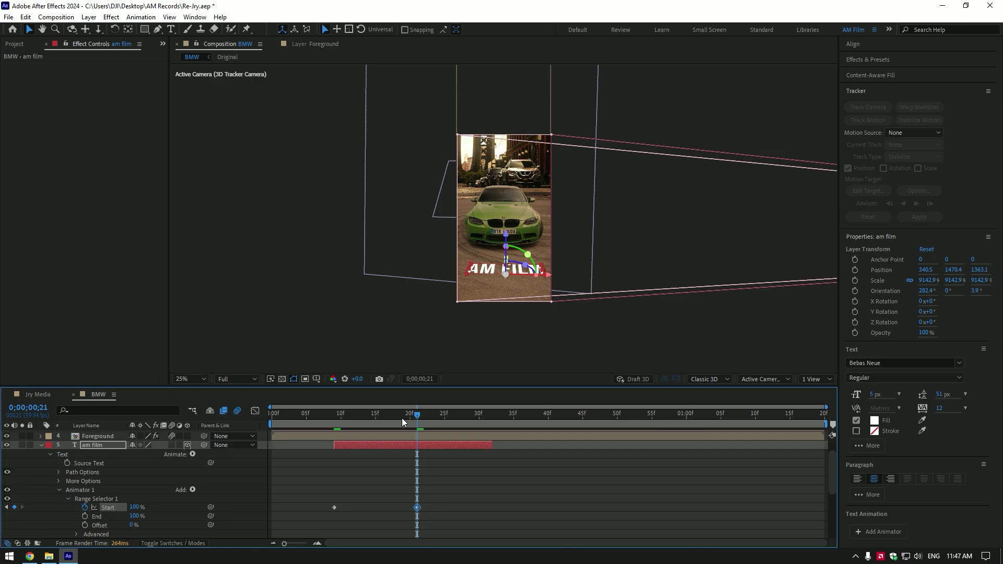
pyautogui.moveTo(402, 418); pyautogui.dragTo(430, 413)
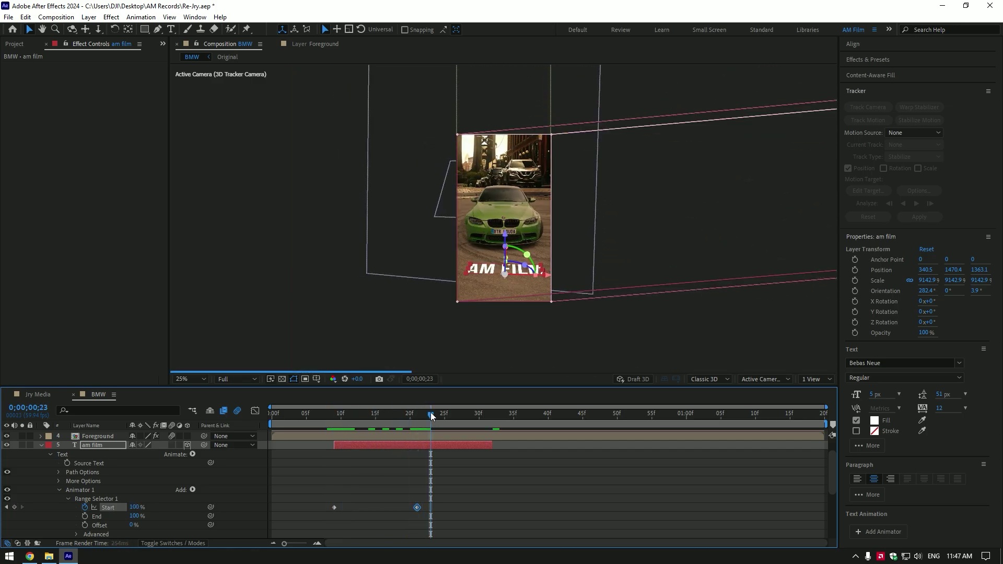
pyautogui.click(38, 396)
pyautogui.moveTo(399, 418); pyautogui.dragTo(606, 422)
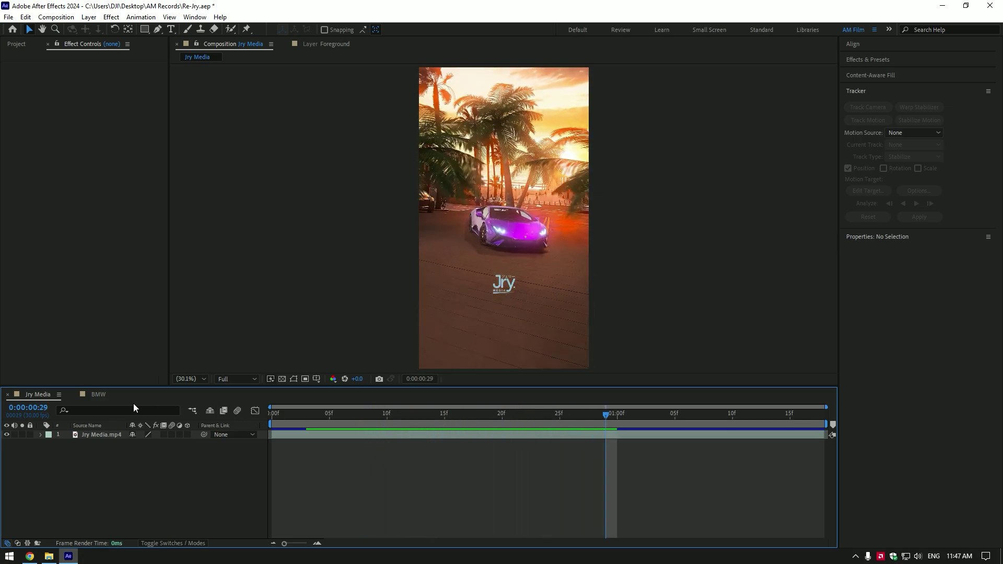
# Step: Return to the BMW composition, scrub to frame 17 and collapse am film's properties
pyautogui.click(98, 394)
pyautogui.moveTo(387, 418); pyautogui.dragTo(465, 423)
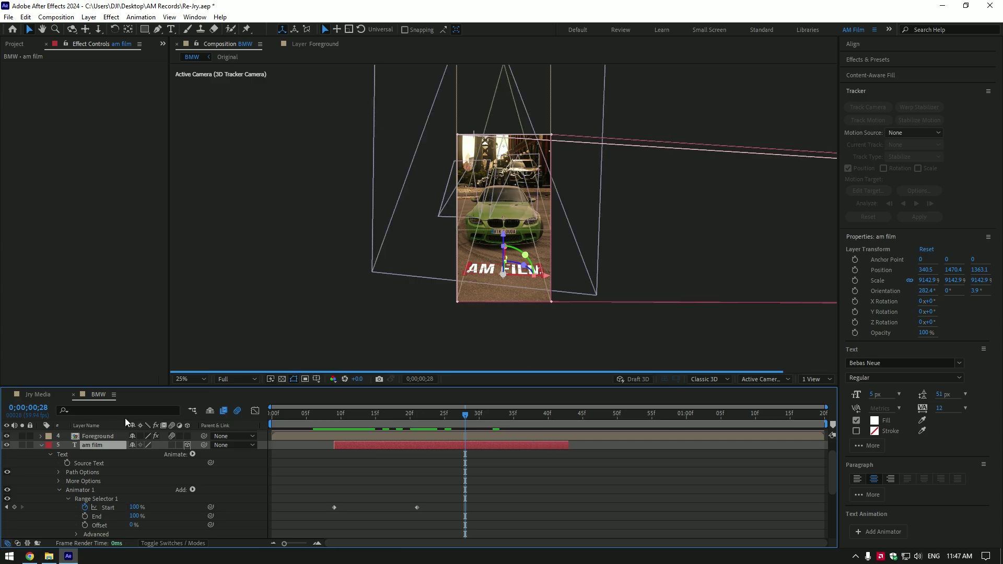
pyautogui.click(42, 445)
pyautogui.moveTo(386, 424); pyautogui.dragTo(526, 414)
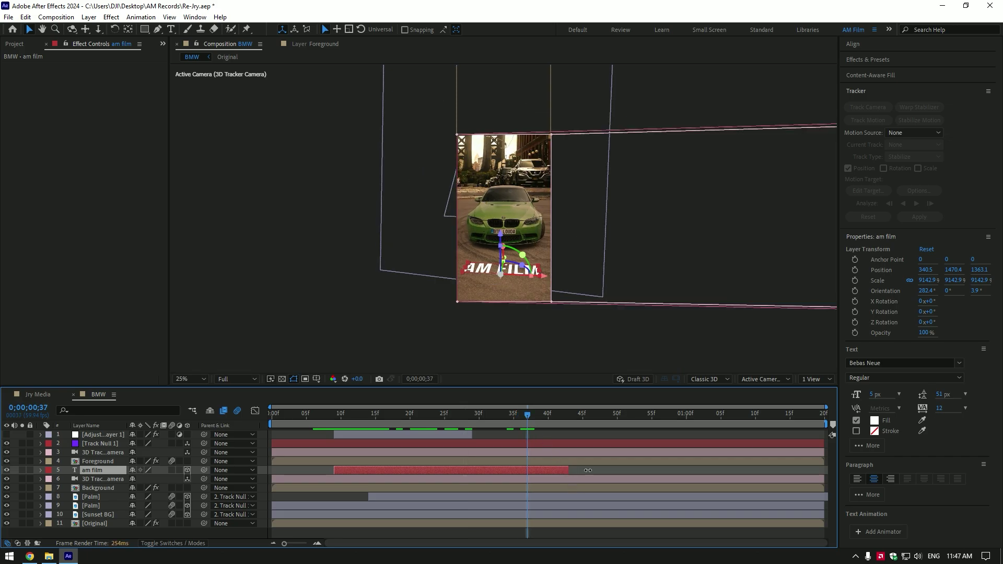
# Step: Set am film's Opacity to 0% at frame 46 and preview the fade from near the start
pyautogui.press('t')
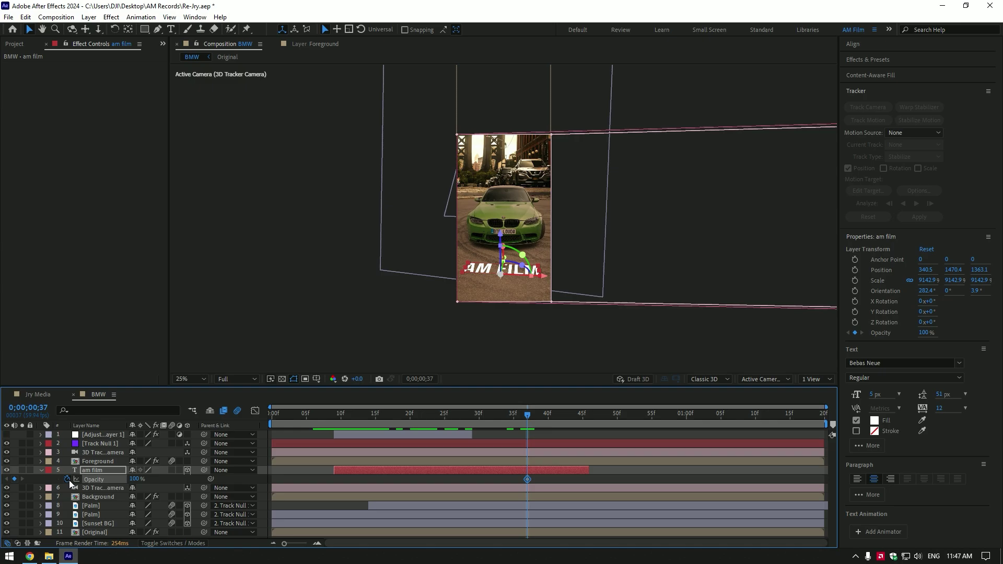
pyautogui.moveTo(536, 418); pyautogui.dragTo(588, 416)
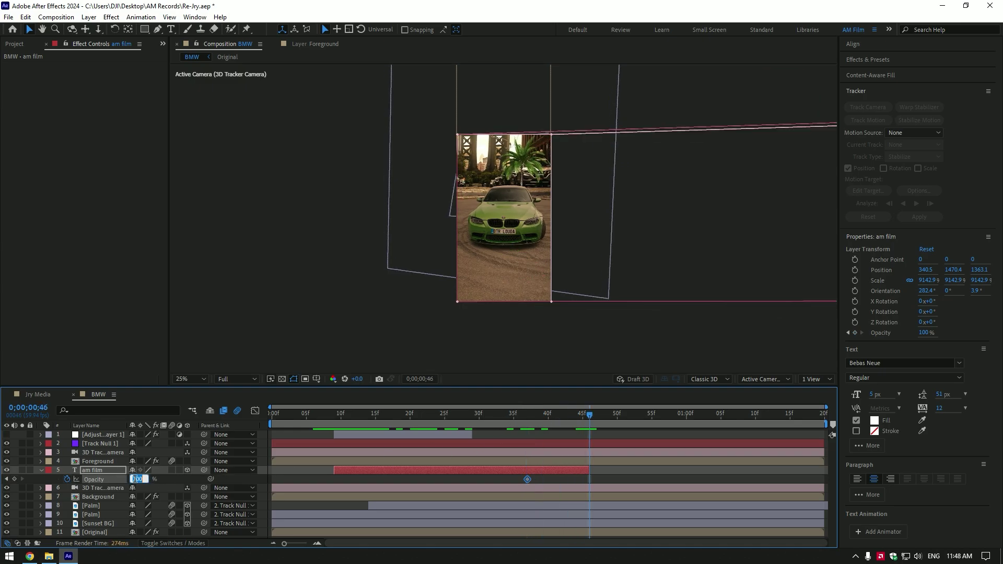
pyautogui.write('0')
pyautogui.press('Return')
pyautogui.click(312, 421)
pyautogui.press('space')
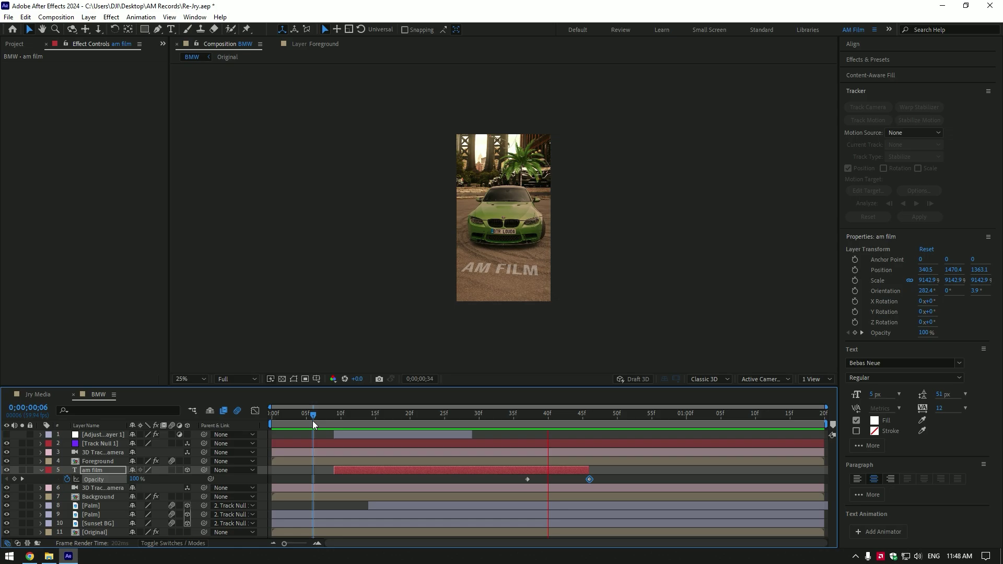
# Step: Duplicate the Original footage layer, move the copy to the top, and delete its 3D Camera Tracker
pyautogui.click(102, 522)
pyautogui.hotkey('ctrl', 'd')
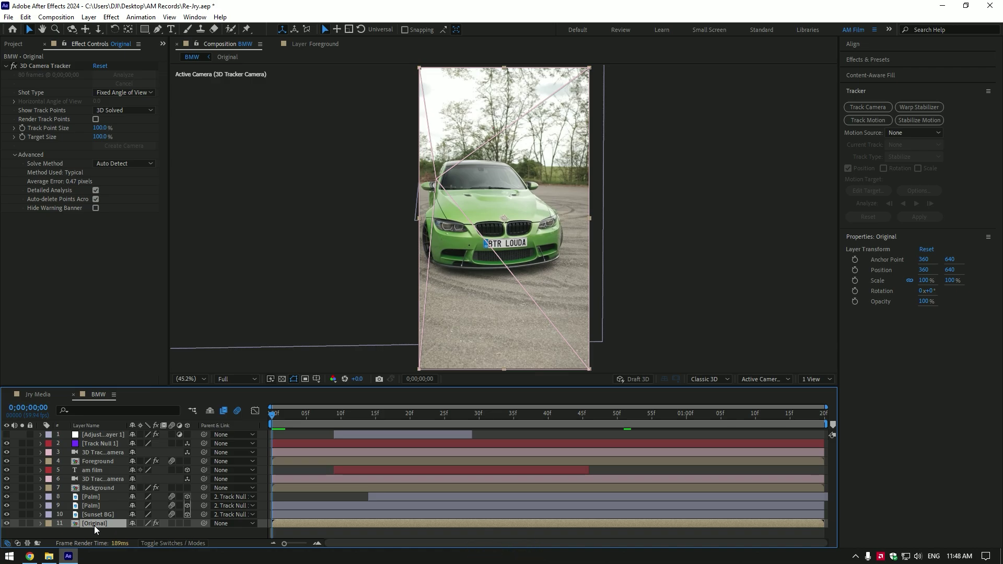
pyautogui.moveTo(94, 525); pyautogui.dragTo(101, 420)
pyautogui.click(45, 67)
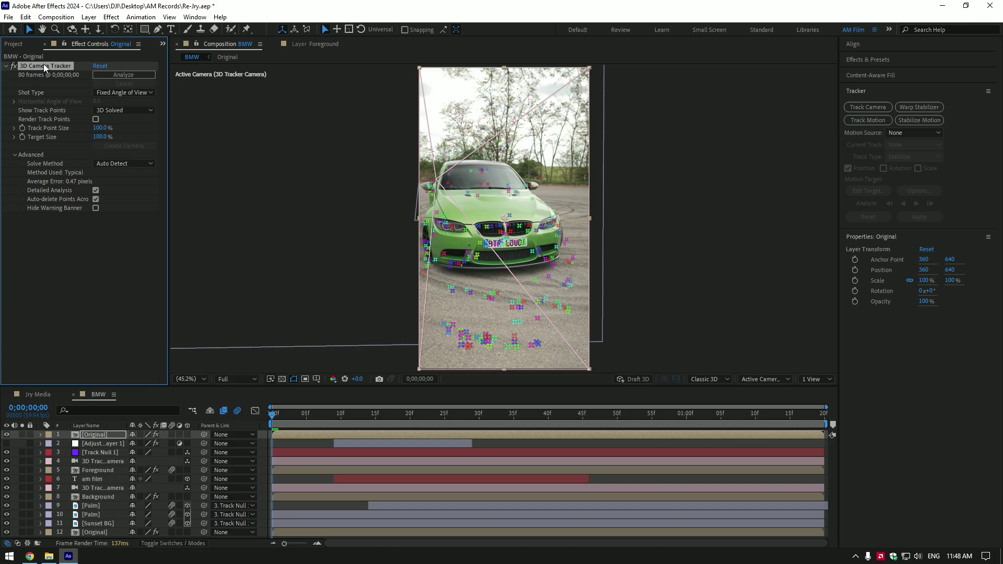
pyautogui.press('Delete')
# Step: Rename the duplicated layer to 'Car only'
pyautogui.rightClick(94, 437)
pyautogui.click(119, 402)
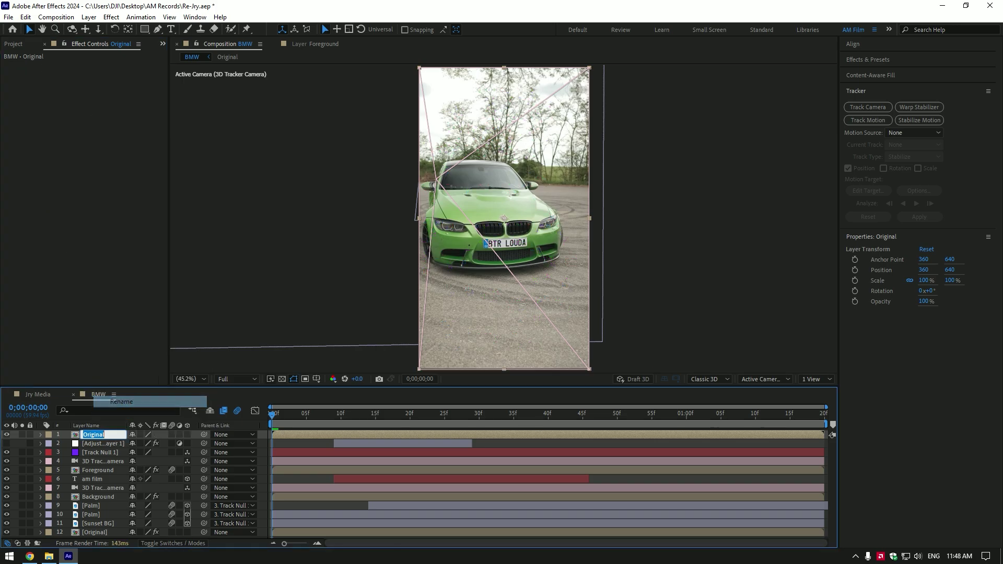
pyautogui.write('Car only')
pyautogui.press('Return')
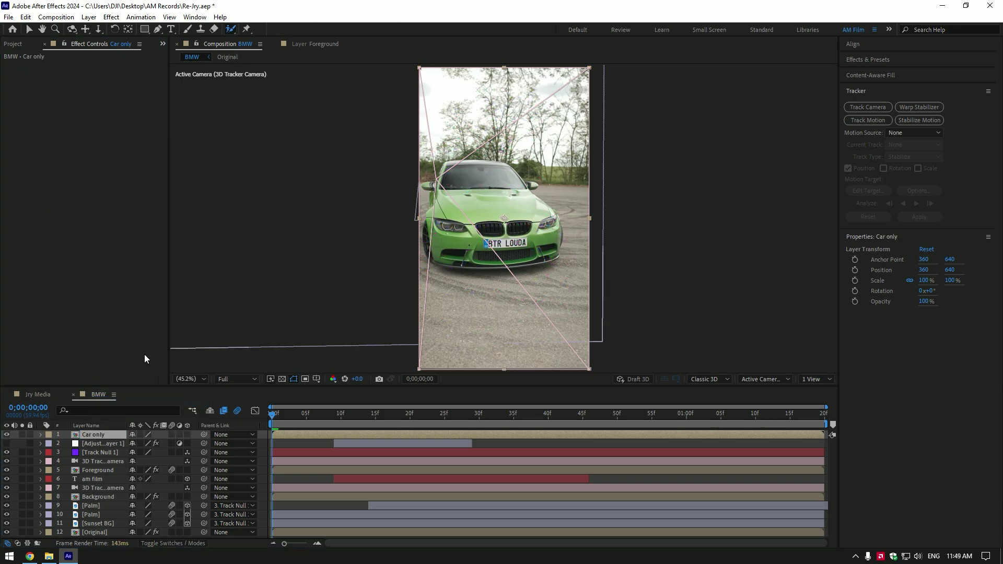
# Step: In the Car only layer view, paint Roto Brush strokes over the green car's body
pyautogui.doubleClick(98, 435)
pyautogui.scroll(-2, 462, 173)
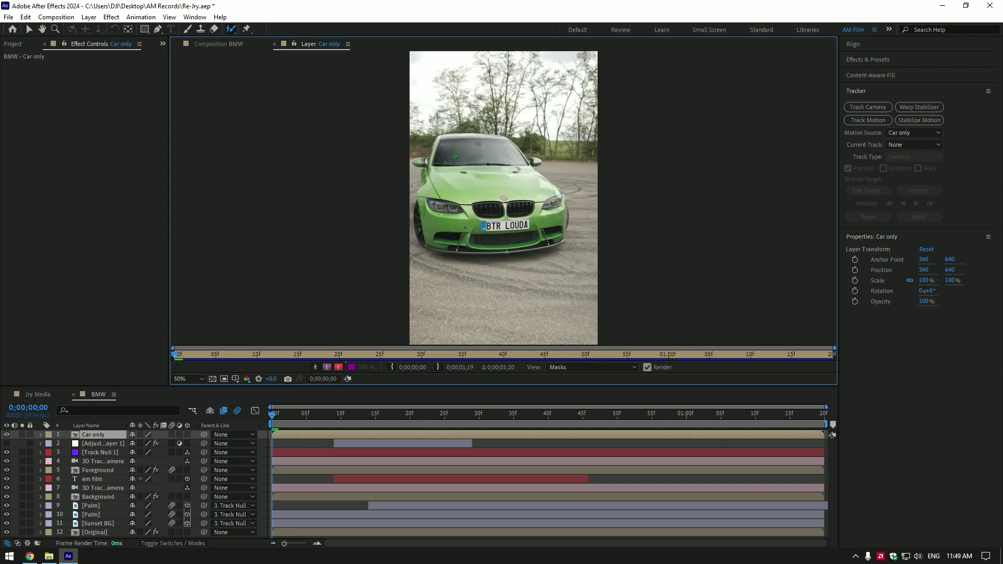
pyautogui.scroll(2, 451, 171)
pyautogui.moveTo(338, 193); pyautogui.dragTo(330, 212)
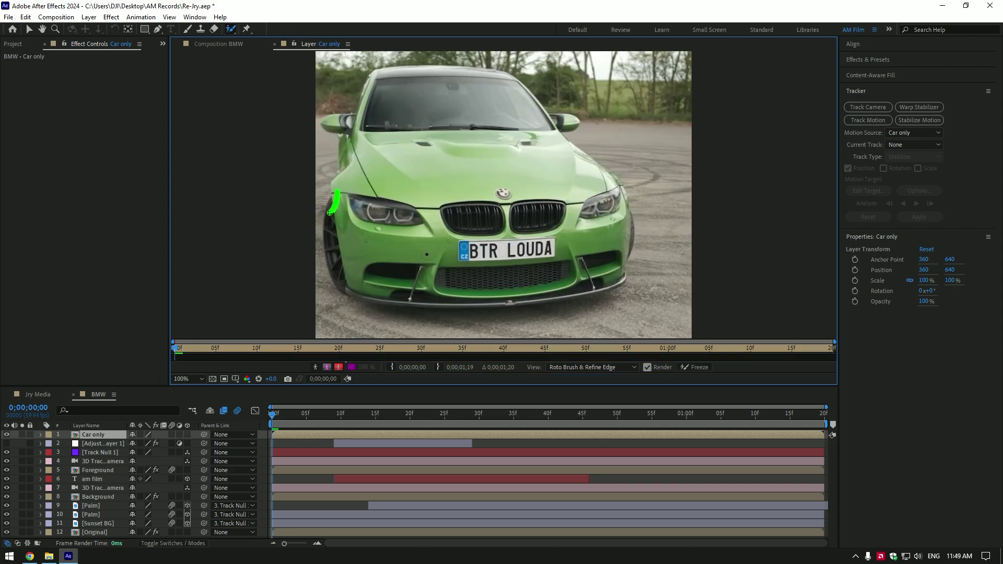
pyautogui.moveTo(406, 298)
pyautogui.mouseDown()
pyautogui.moveTo(569, 297)
pyautogui.moveTo(511, 137)
pyautogui.mouseUp()
pyautogui.scroll(1, 460, 282)
pyautogui.moveTo(320, 230)
pyautogui.mouseDown()
pyautogui.moveTo(677, 235)
pyautogui.moveTo(420, 266)
pyautogui.mouseUp()
pyautogui.moveTo(433, 264); pyautogui.dragTo(571, 231)
# Step: Refine the car's roto outline, freeze the matte, and return to the BMW composition
pyautogui.moveTo(580, 130); pyautogui.dragTo(428, 269)
pyautogui.moveTo(438, 225)
pyautogui.mouseDown()
pyautogui.moveTo(427, 181)
pyautogui.moveTo(508, 312)
pyautogui.mouseUp()
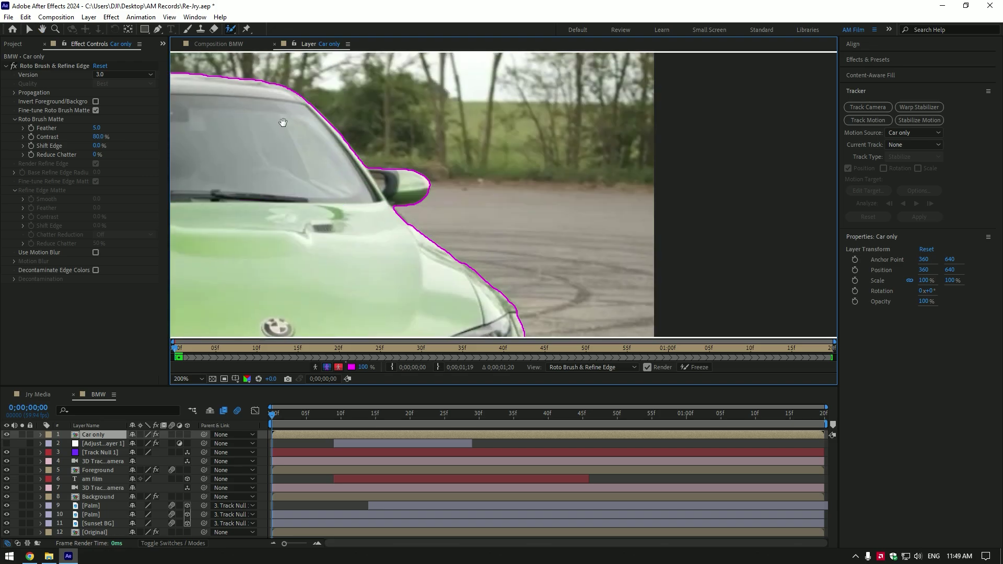
pyautogui.moveTo(366, 209); pyautogui.dragTo(784, 225)
pyautogui.moveTo(384, 217); pyautogui.dragTo(378, 277)
pyautogui.moveTo(417, 314); pyautogui.dragTo(444, 105)
pyautogui.moveTo(406, 157); pyautogui.dragTo(435, 330)
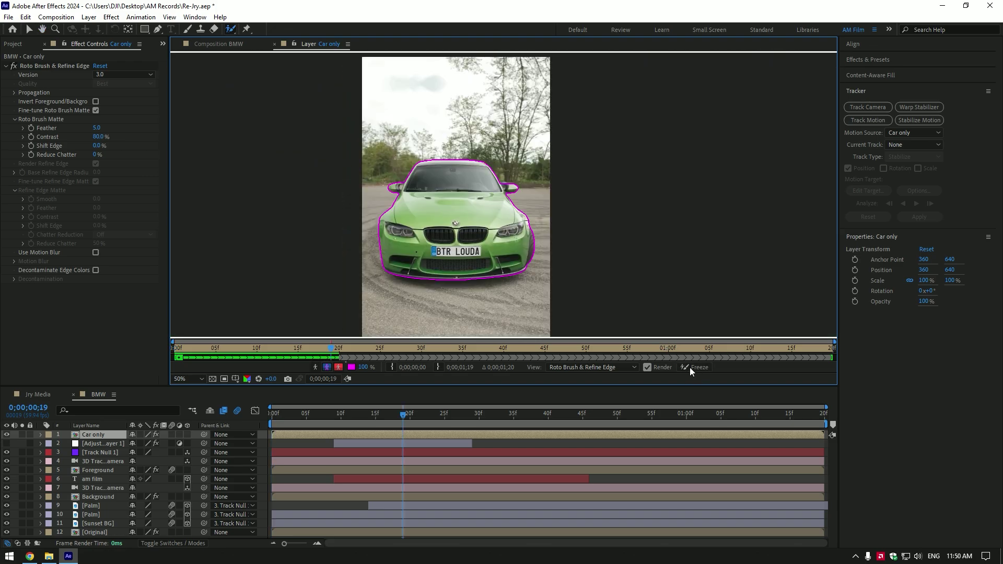
pyautogui.click(690, 368)
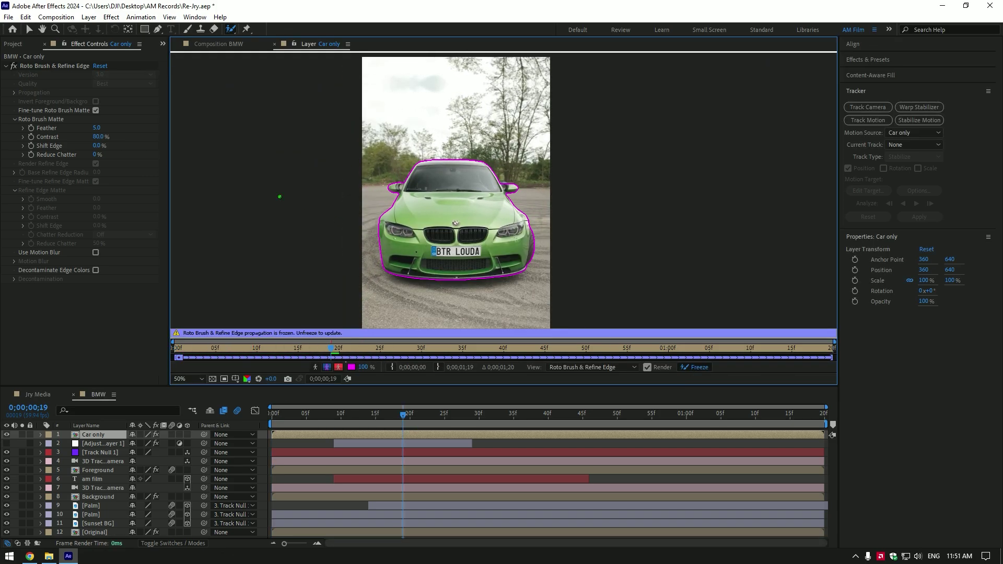
pyautogui.click(205, 46)
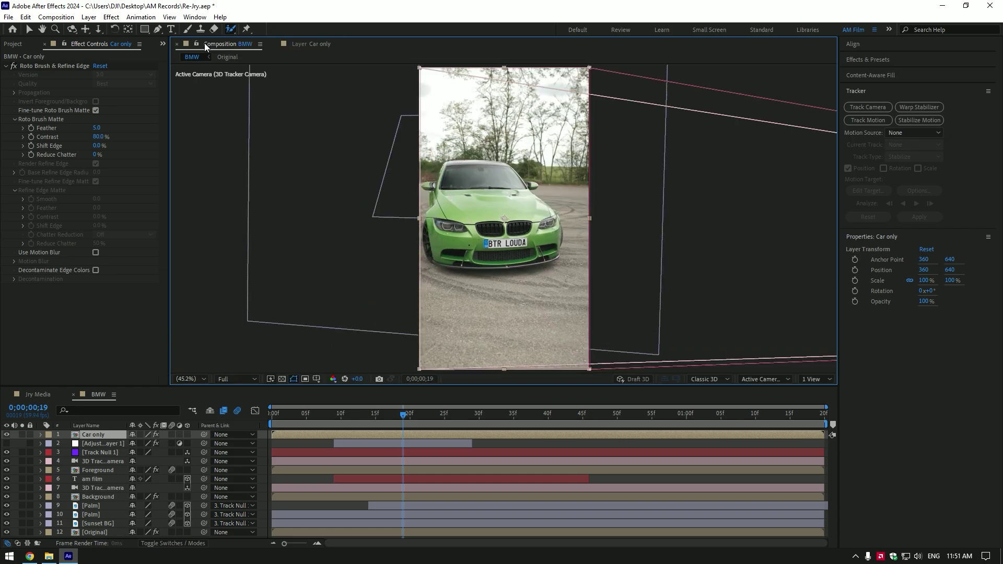
# Step: Set the Car only roto matte Feather to 10
pyautogui.click(96, 128)
pyautogui.write('10')
pyautogui.press('Return')
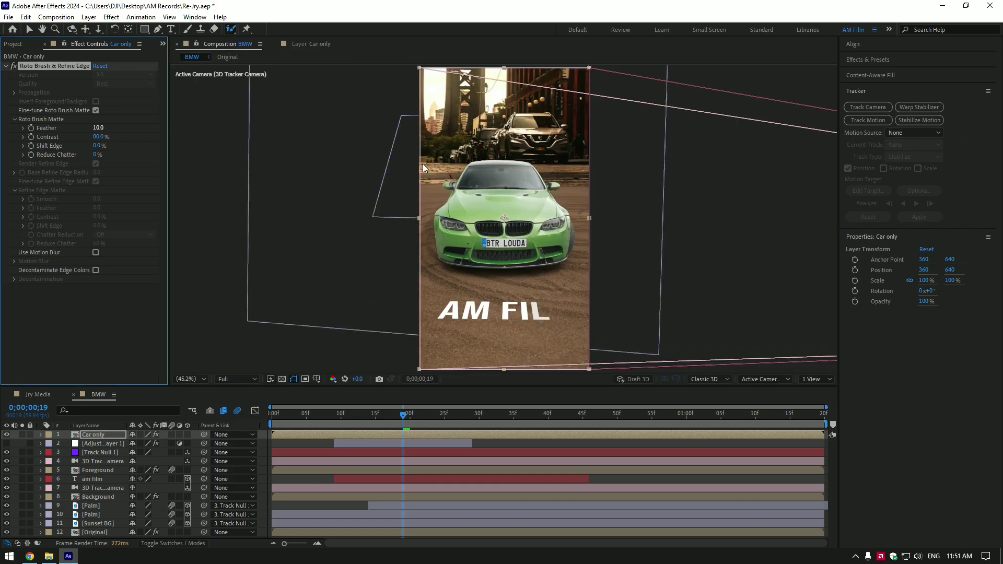
pyautogui.scroll(-3, 555, 238)
pyautogui.press('.')
pyautogui.press('.')
pyautogui.press('space')
# Step: Apply Lumetri Color to the Car only layer via effect search 'lum'
pyautogui.hotkey('ctrl', 'space')
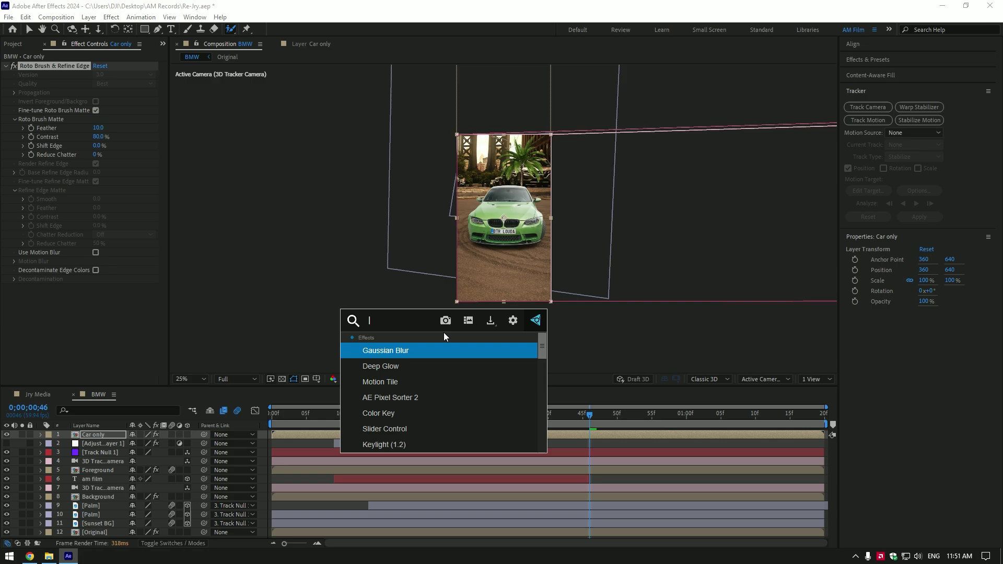
pyautogui.write('lum')
pyautogui.press('Down')
pyautogui.press('Return')
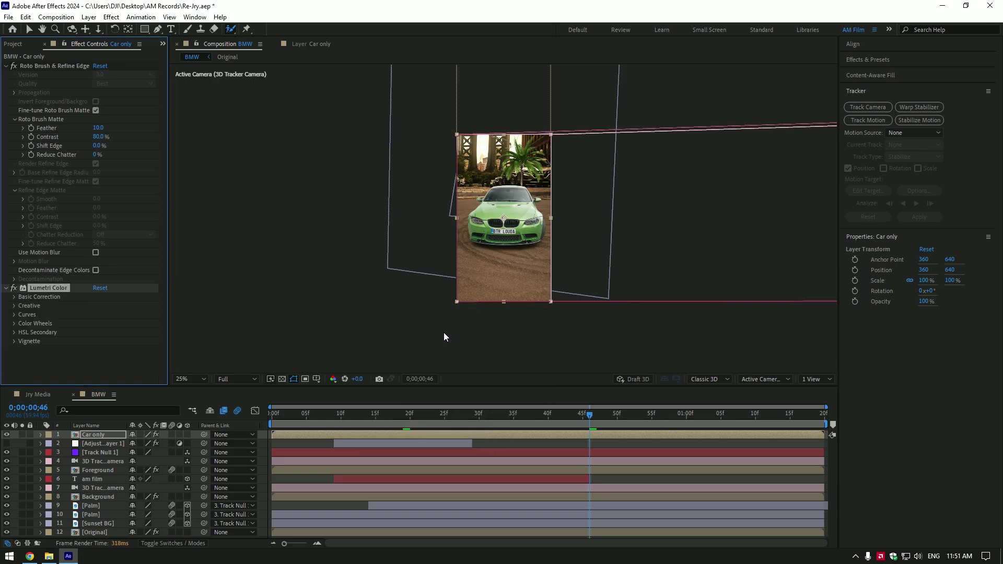
pyautogui.click(318, 415)
pyautogui.moveTo(321, 418); pyautogui.dragTo(334, 421)
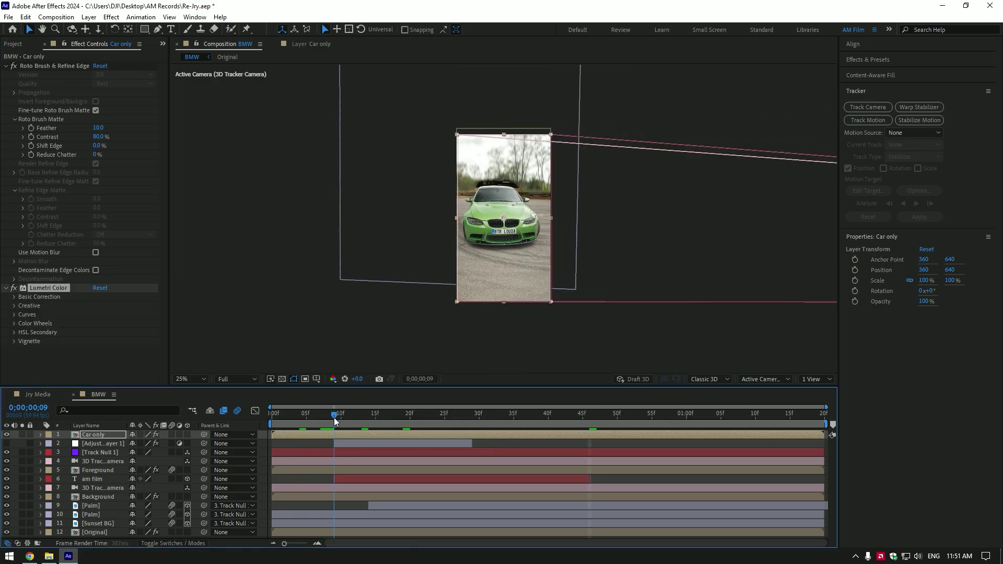
# Step: Raise the car's Lumetri Basic Correction Temperature and play a preview
pyautogui.click(14, 296)
pyautogui.scroll(-2, 14, 297)
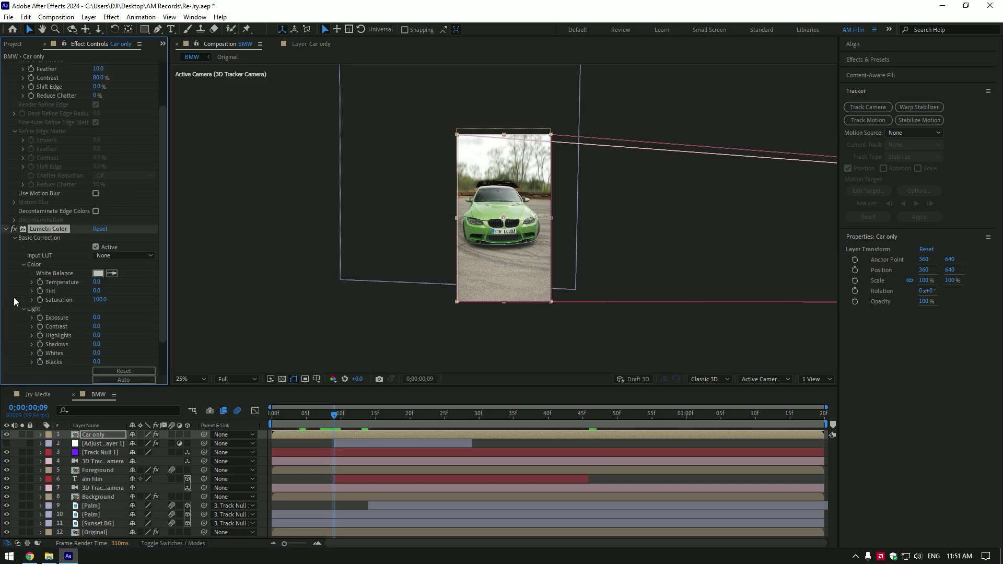
pyautogui.press('.')
pyautogui.press('.')
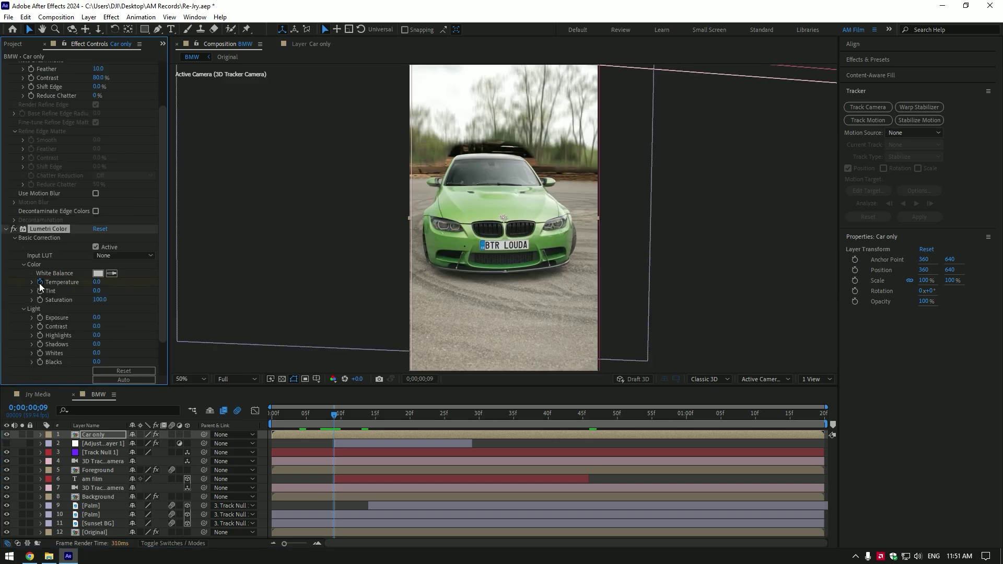
pyautogui.moveTo(338, 416); pyautogui.dragTo(368, 415)
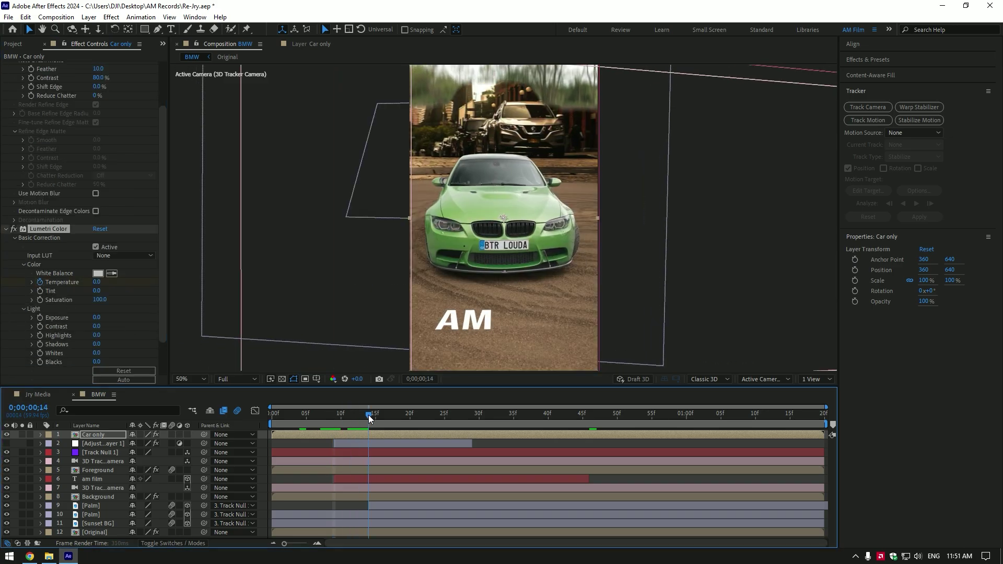
pyautogui.moveTo(99, 283); pyautogui.dragTo(118, 281)
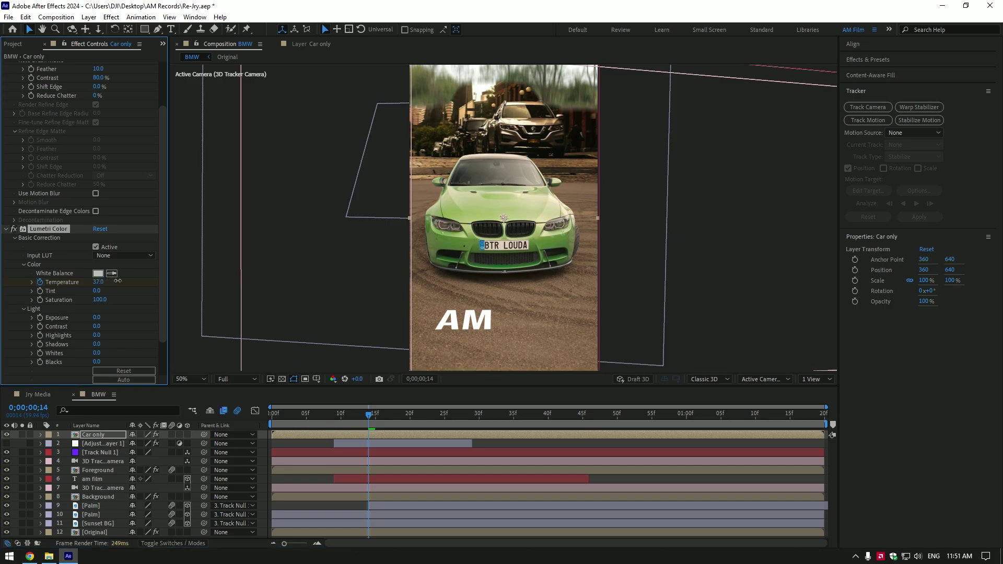
pyautogui.scroll(-2, 523, 164)
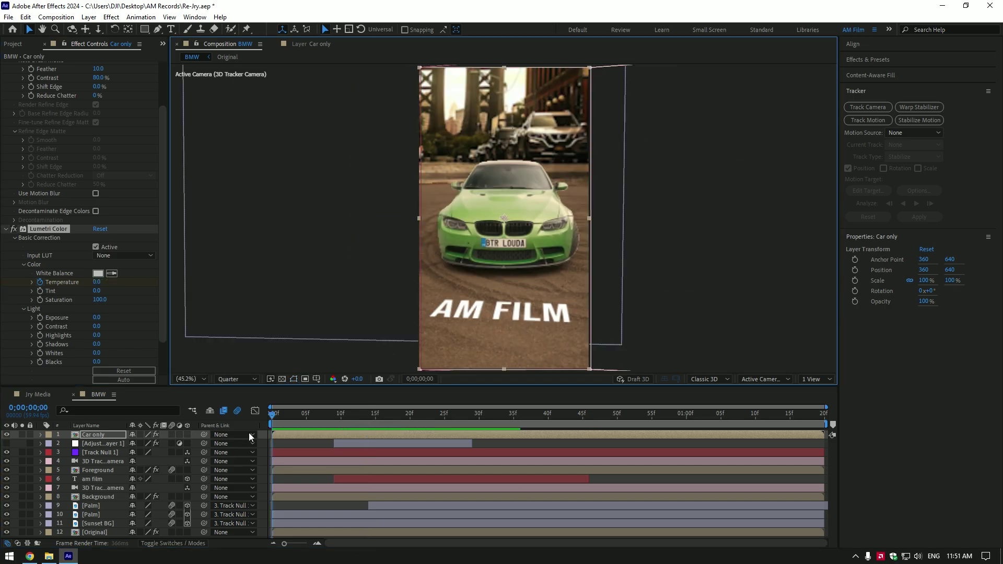
pyautogui.press('space')
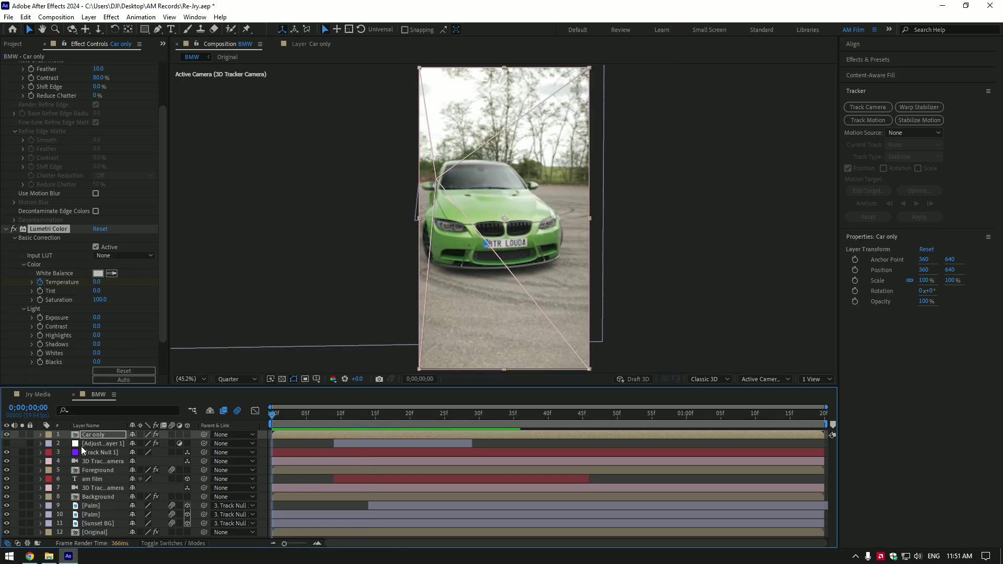
# Step: Move Adjustment Layer 1 to the top and set the am film text layer to Overlay
pyautogui.moveTo(87, 448); pyautogui.dragTo(100, 437)
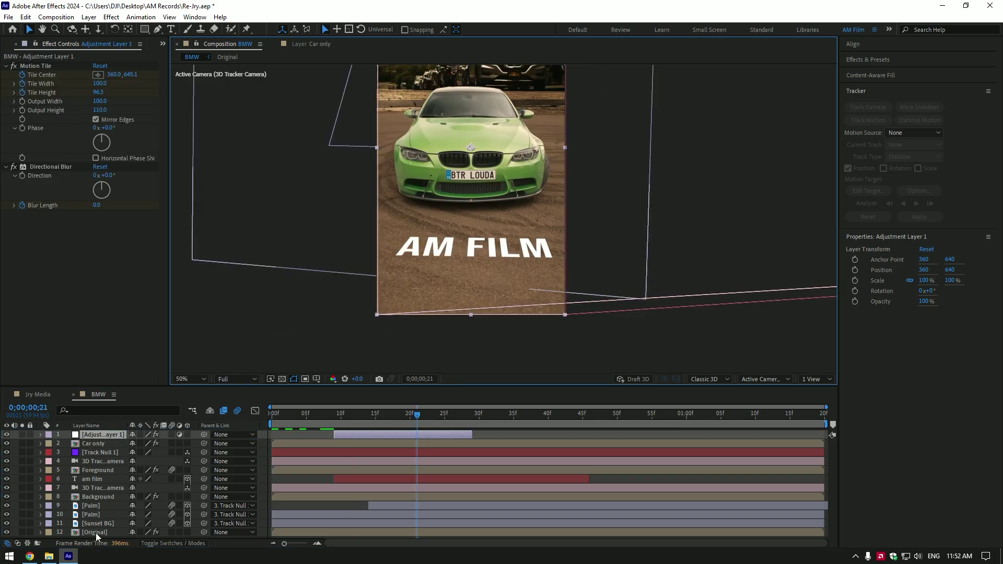
pyautogui.click(93, 481)
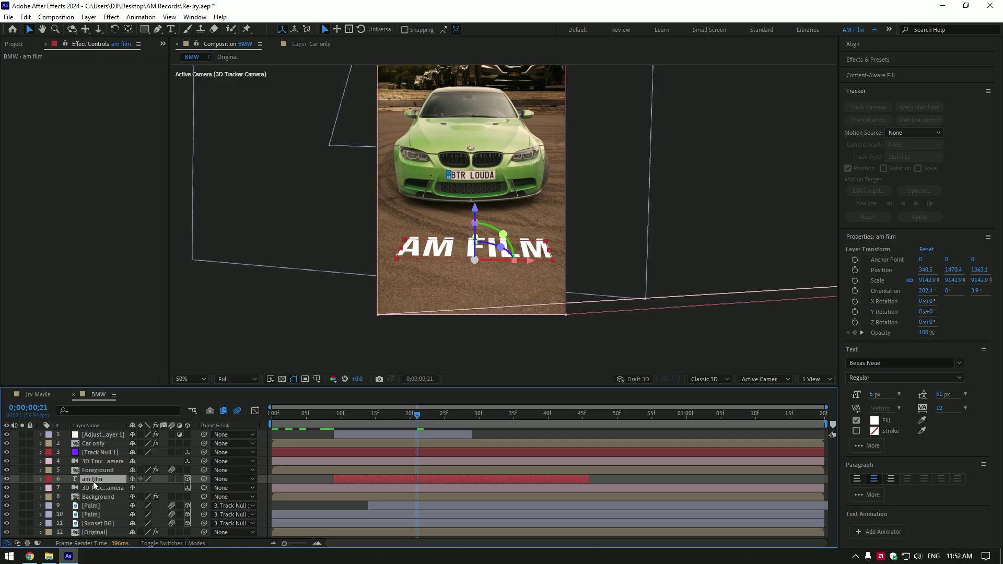
pyautogui.click(168, 543)
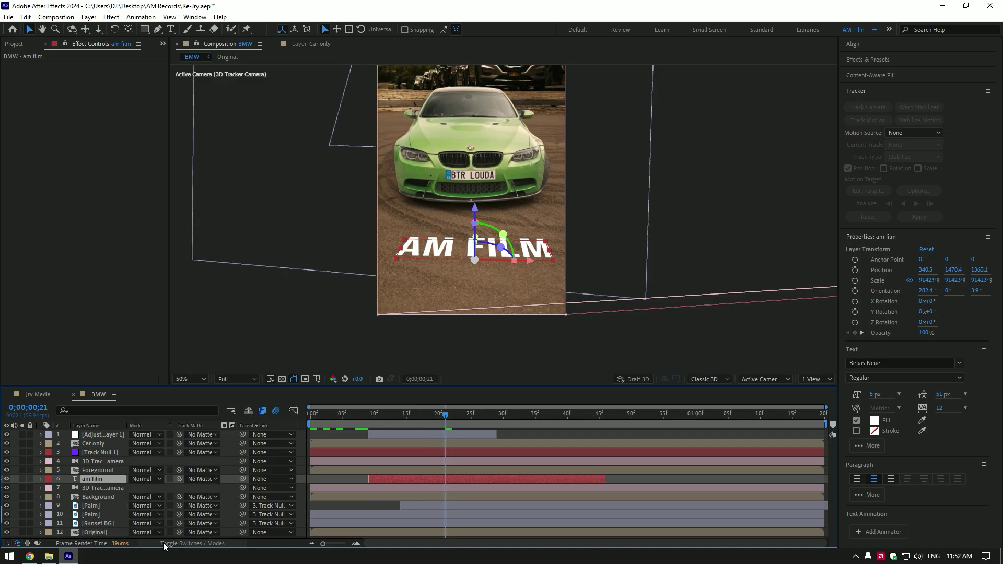
pyautogui.click(145, 481)
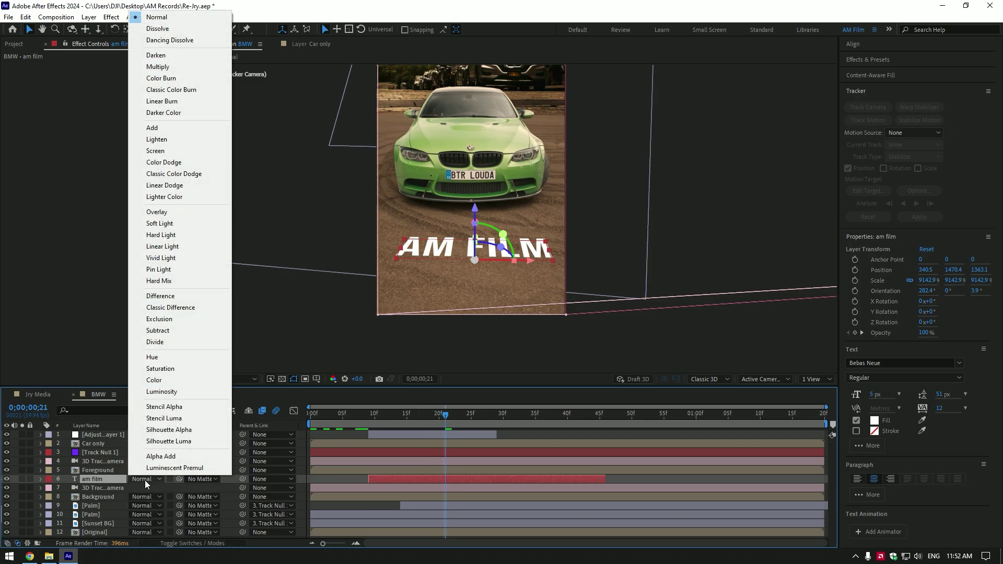
pyautogui.click(177, 215)
# Step: Scrub through the Jry Media composition to frame 22, then return to BMW
pyautogui.click(38, 394)
pyautogui.moveTo(459, 416); pyautogui.dragTo(525, 414)
pyautogui.click(97, 395)
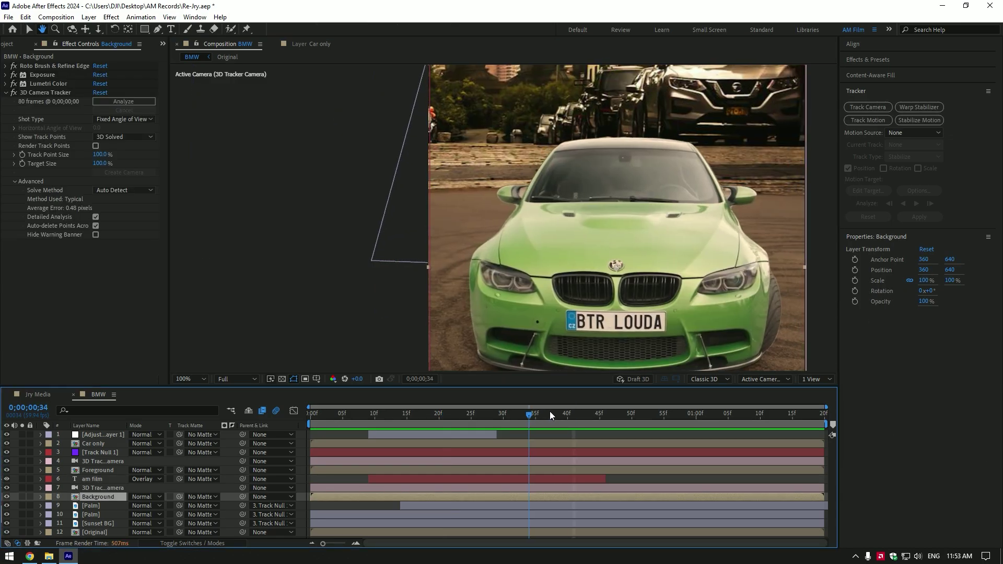
# Step: At frame 54, set the Background layer's Roto Brush Feather to 72.9 and Shift Edge to -52%
pyautogui.moveTo(549, 412); pyautogui.dragTo(657, 413)
pyautogui.press('v')
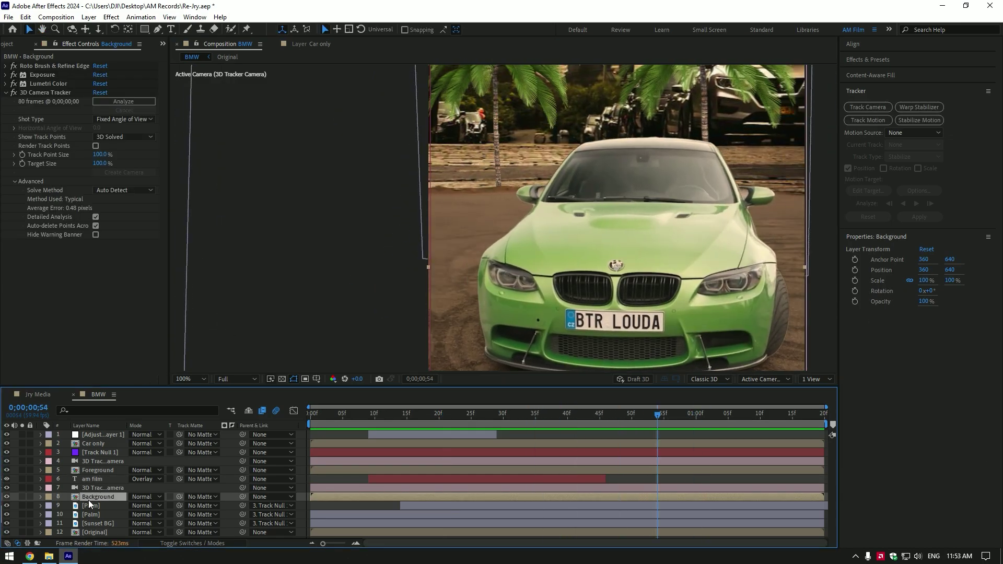
pyautogui.click(5, 65)
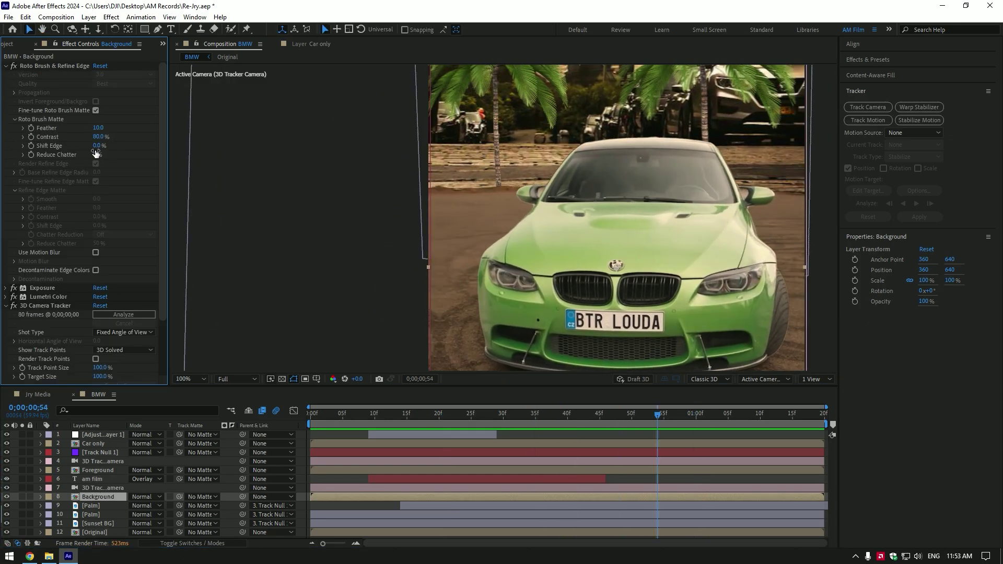
pyautogui.moveTo(96, 153); pyautogui.dragTo(129, 149)
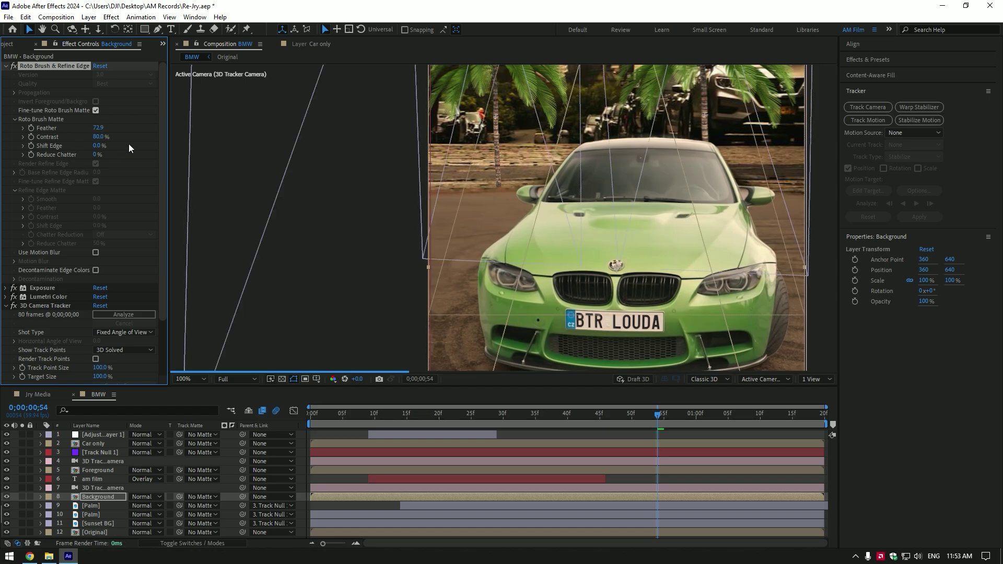
pyautogui.moveTo(99, 148); pyautogui.dragTo(74, 148)
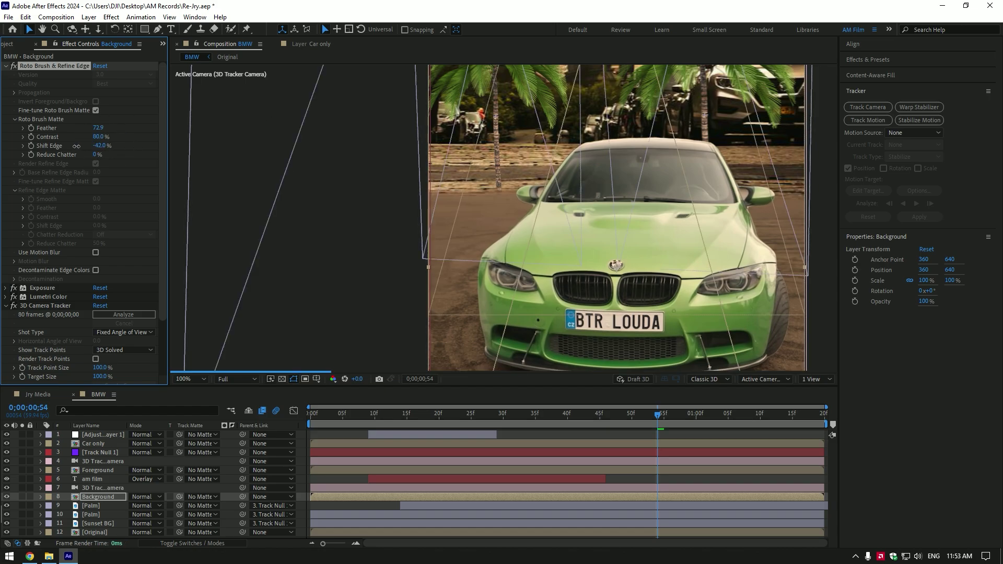